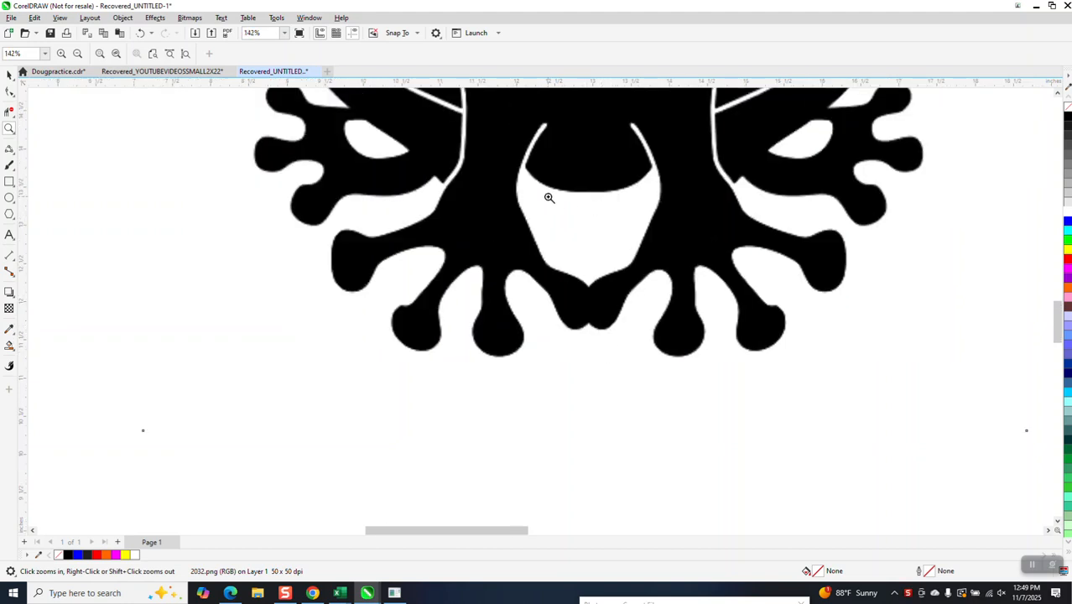
Shrink the frog bitmap to about 2.6 inches wide and reposition it in open space on the page
scroll(575, 319, down, 3)
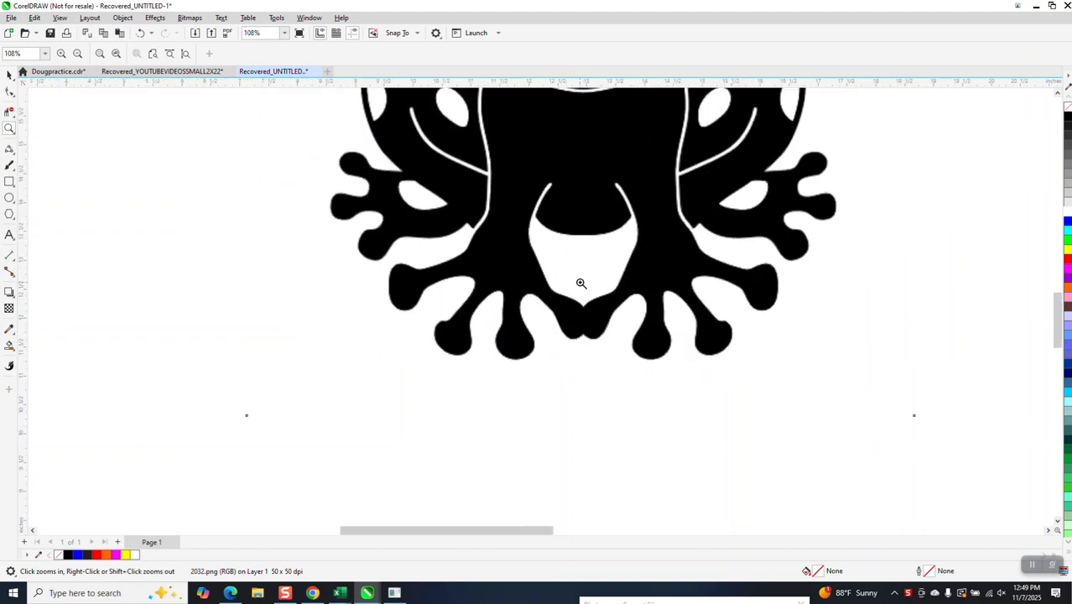
scroll(551, 324, down, 1)
click(10, 75)
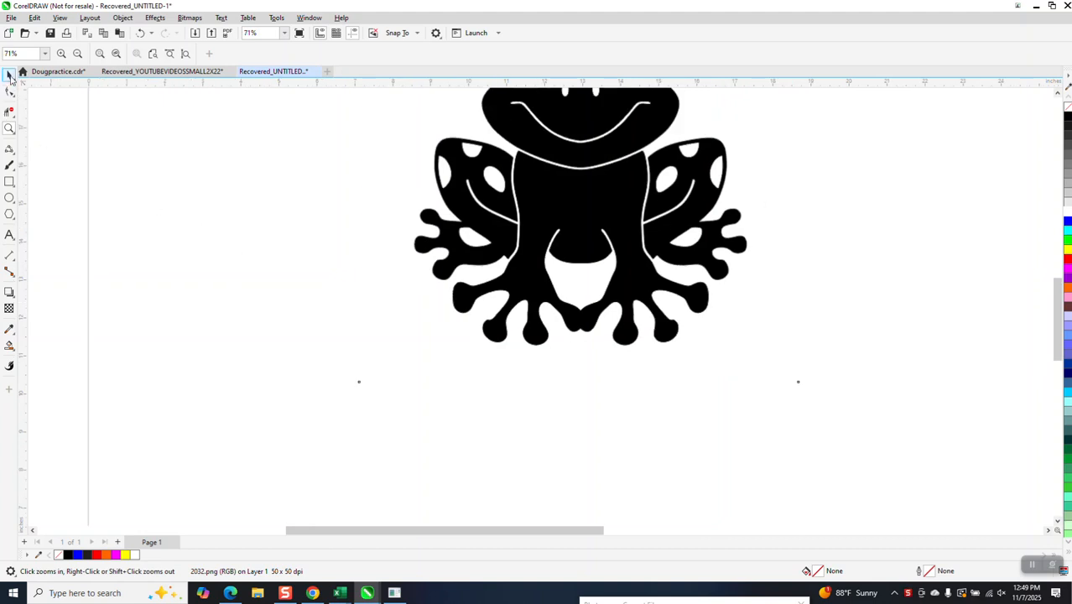
click(587, 157)
drag(600, 183, 528, 258)
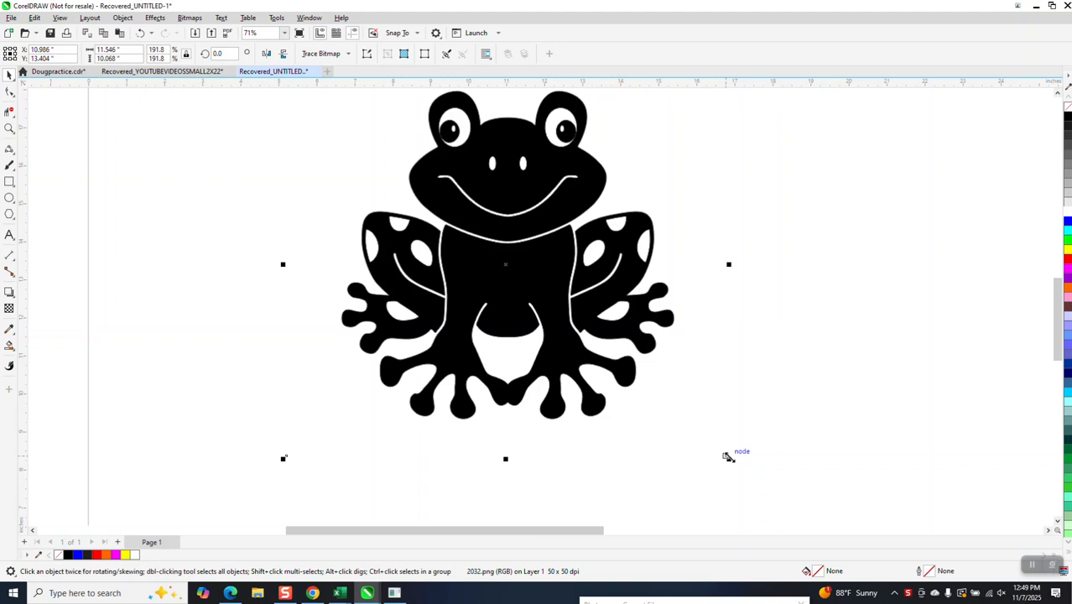
drag(729, 458, 385, 161)
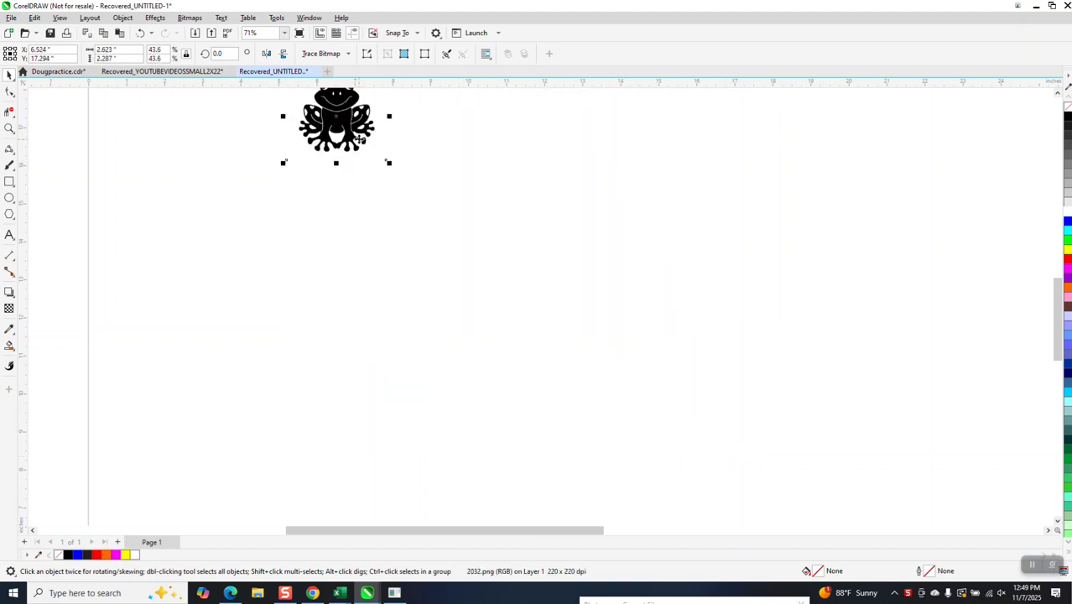
drag(351, 118, 369, 183)
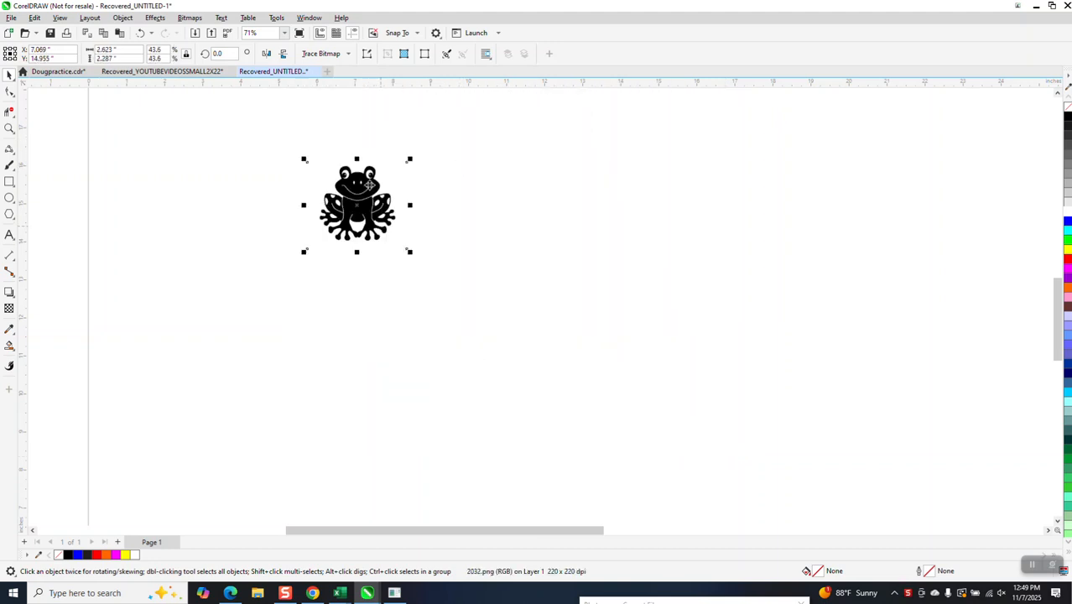
Outline-trace the frog bitmap as Clipart, removing the color from the entire image, and place the trace beside the original
click(348, 53)
mouse_move(336, 93)
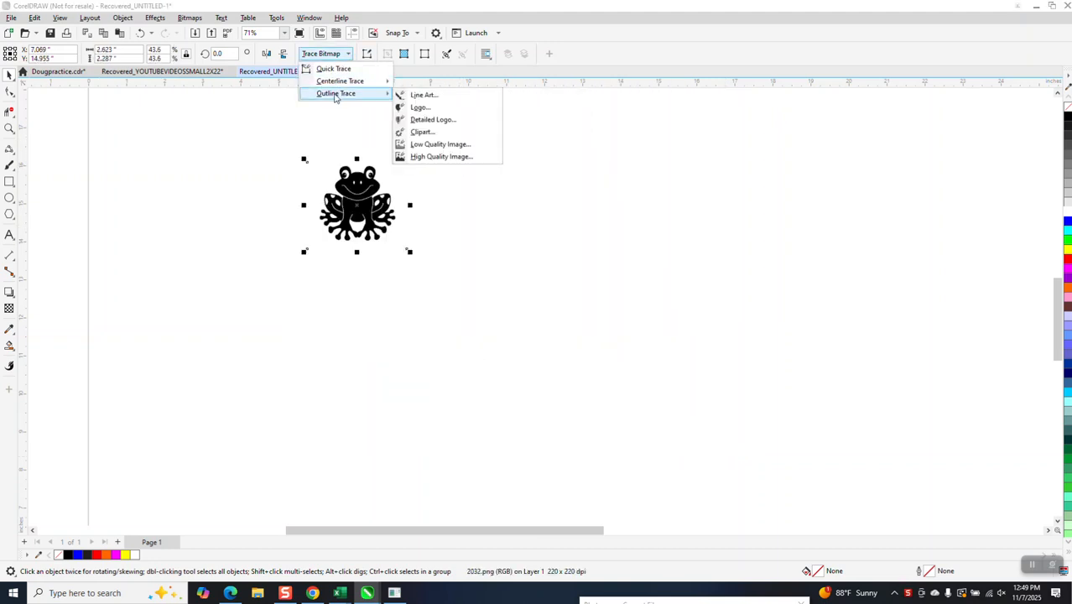
click(420, 134)
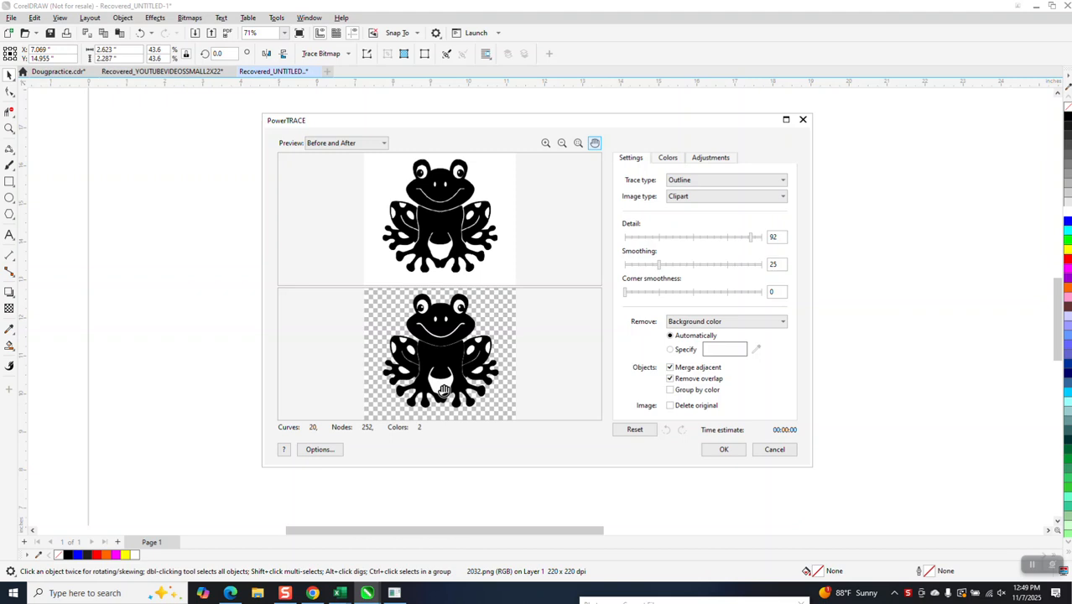
click(786, 324)
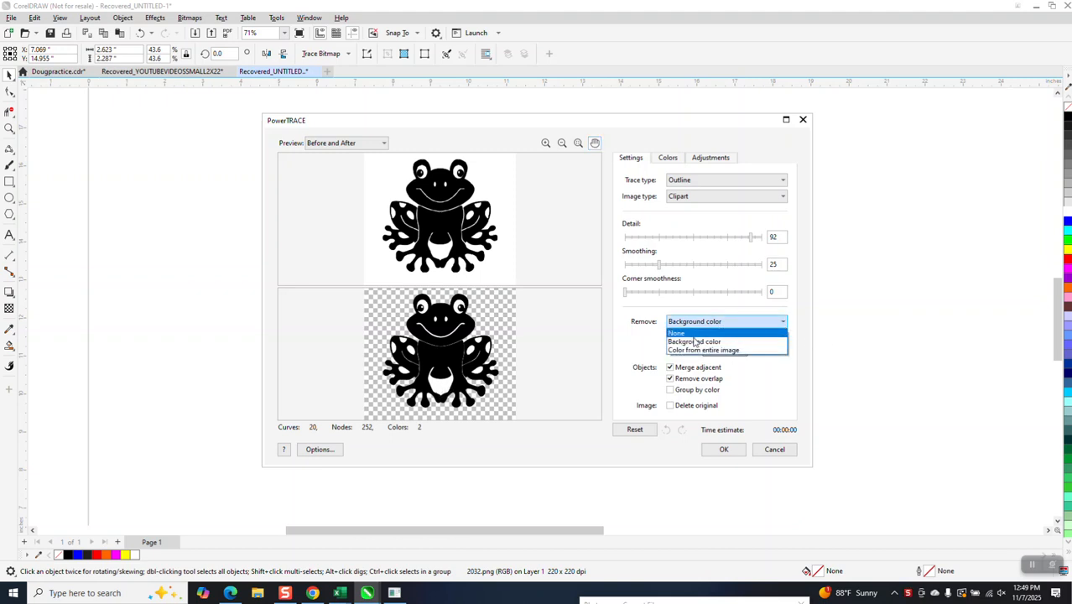
click(690, 351)
click(720, 450)
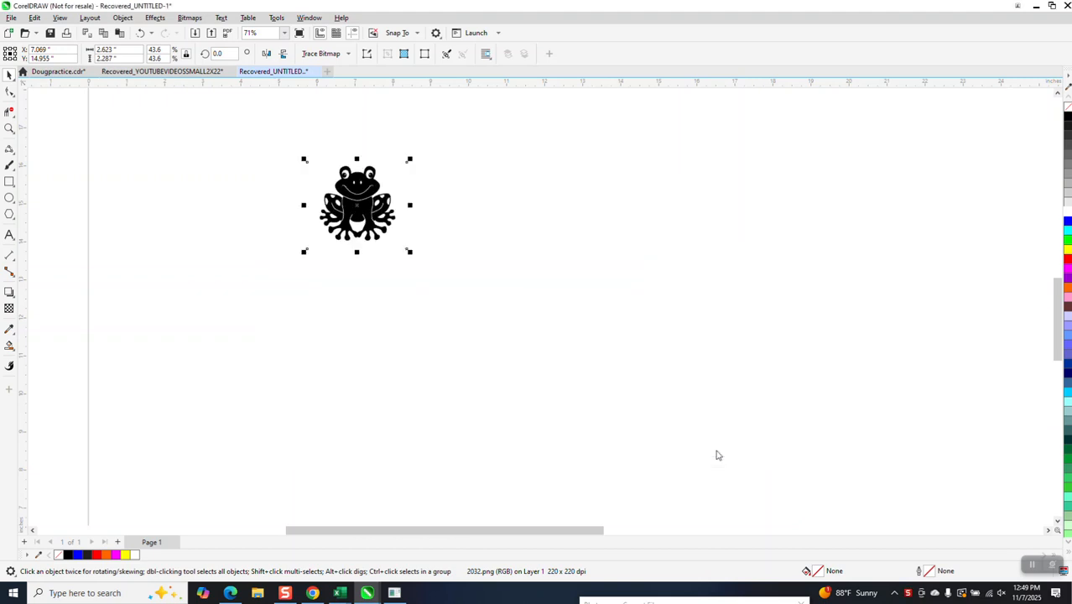
drag(360, 207, 447, 216)
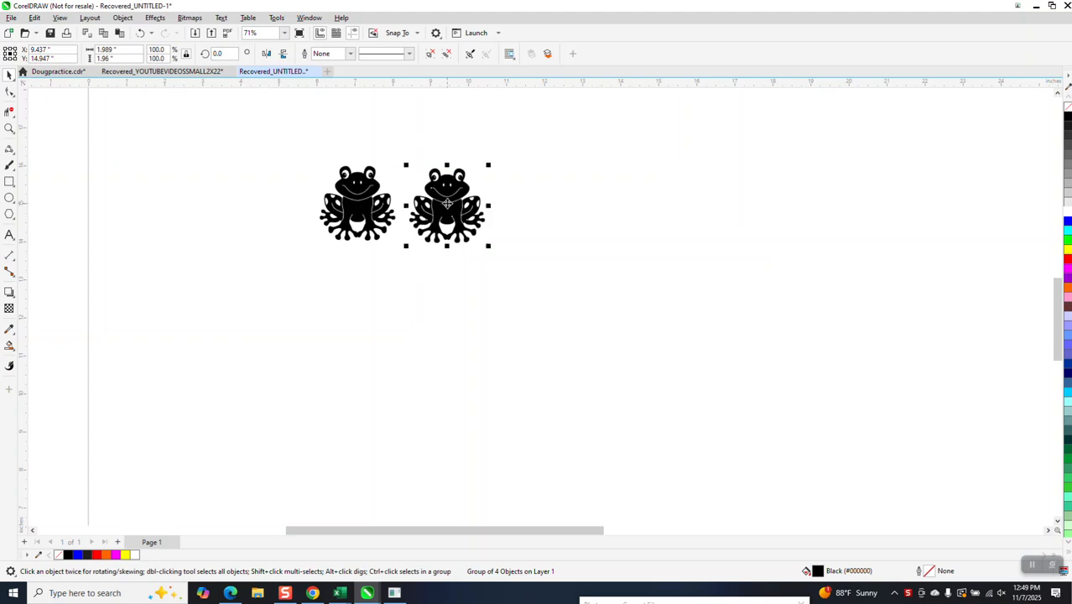
Enlarge the traced frog to about 6.5 inches wide and give it no fill with a black outline
click(9, 128)
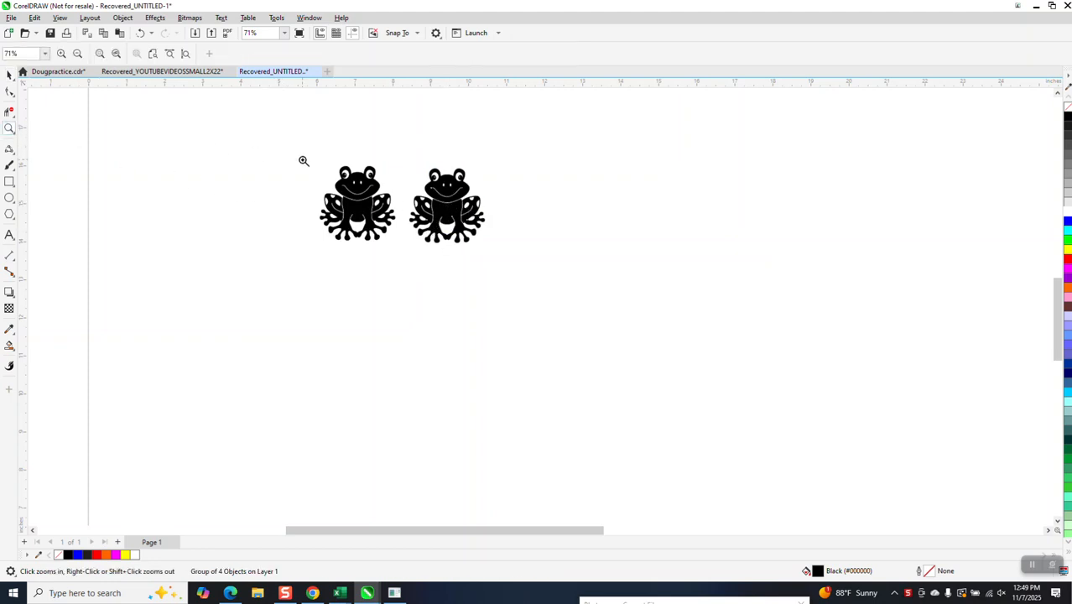
click(451, 235)
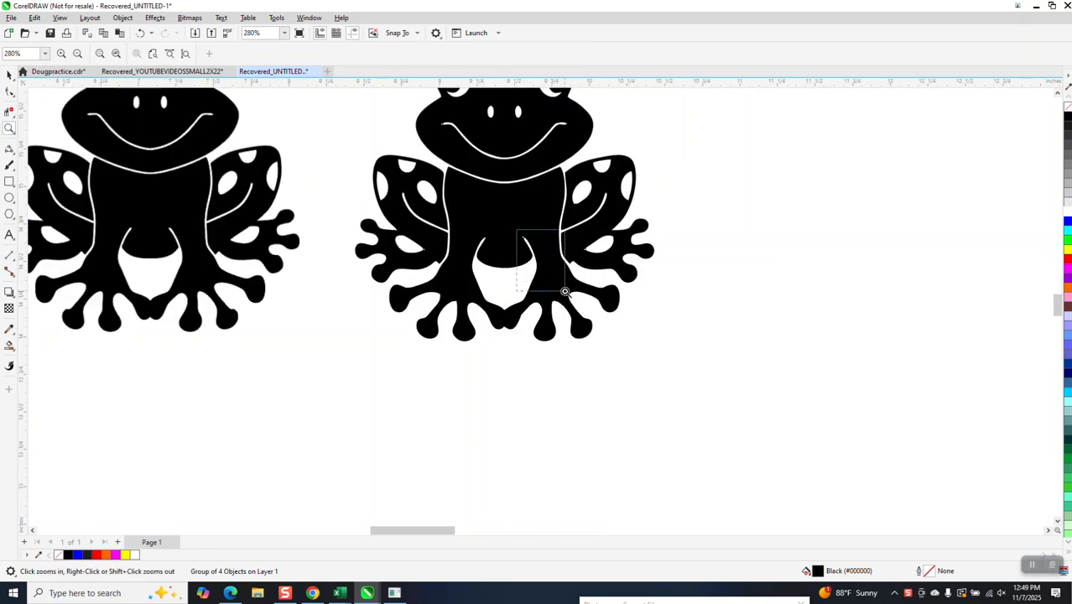
scroll(552, 280, up, 3)
scroll(486, 211, down, 2)
scroll(486, 210, down, 3)
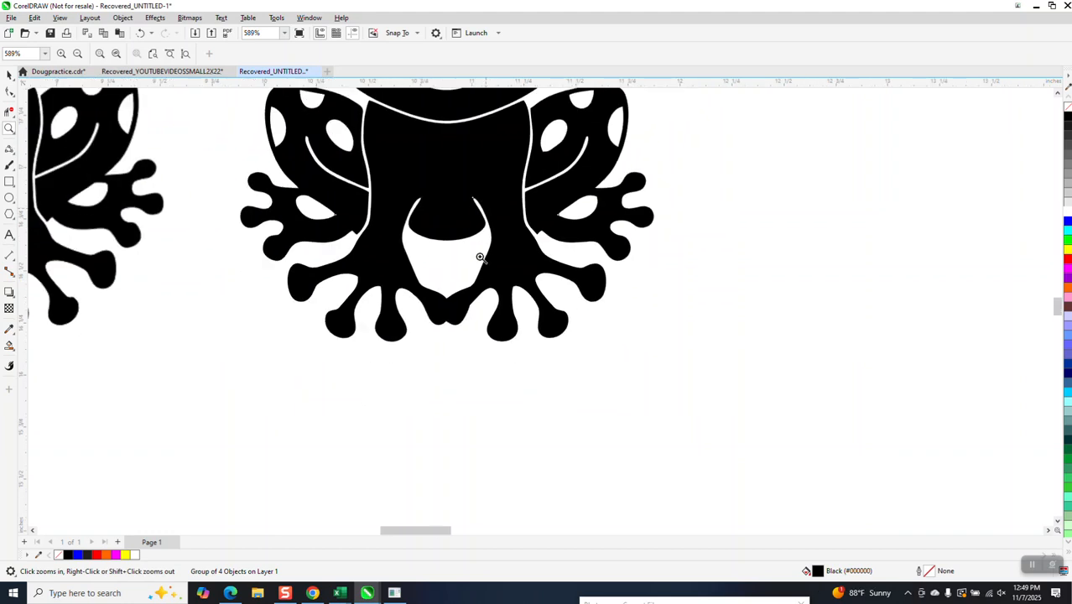
click(9, 74)
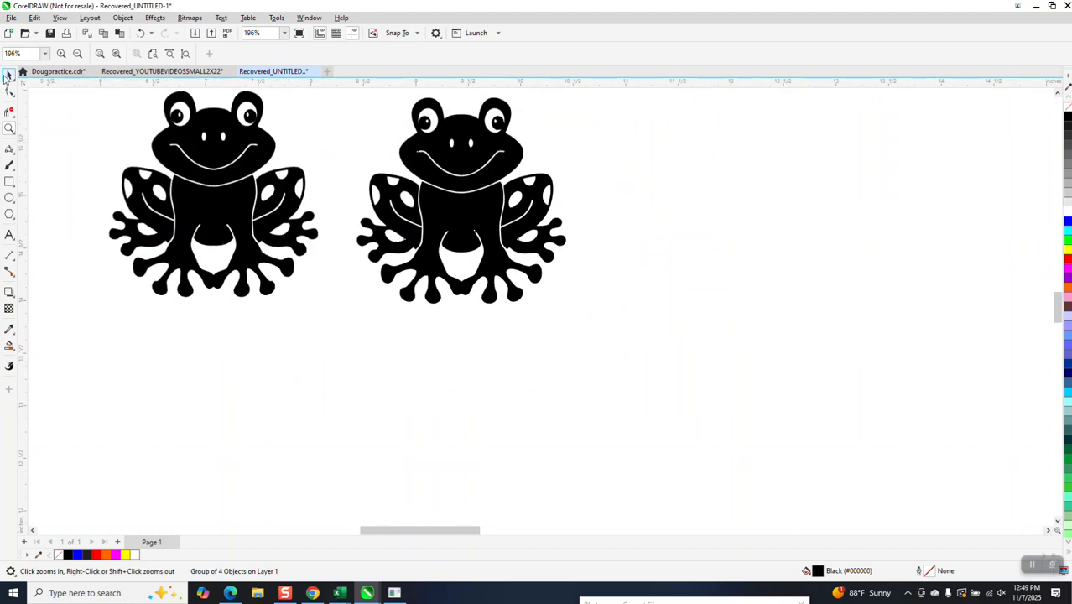
click(436, 205)
scroll(457, 228, down, 2)
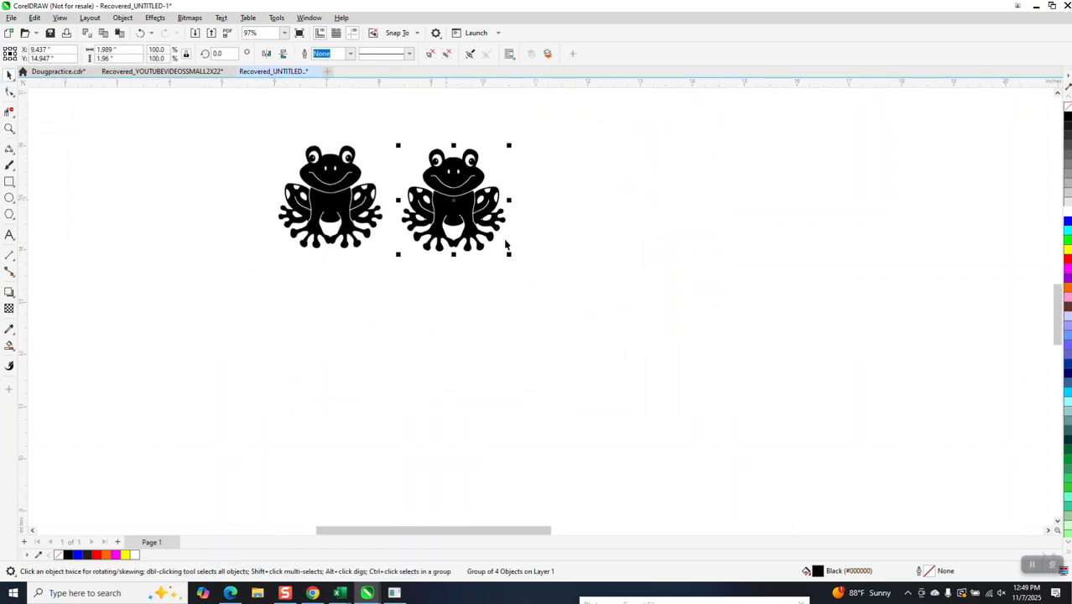
drag(509, 256, 770, 482)
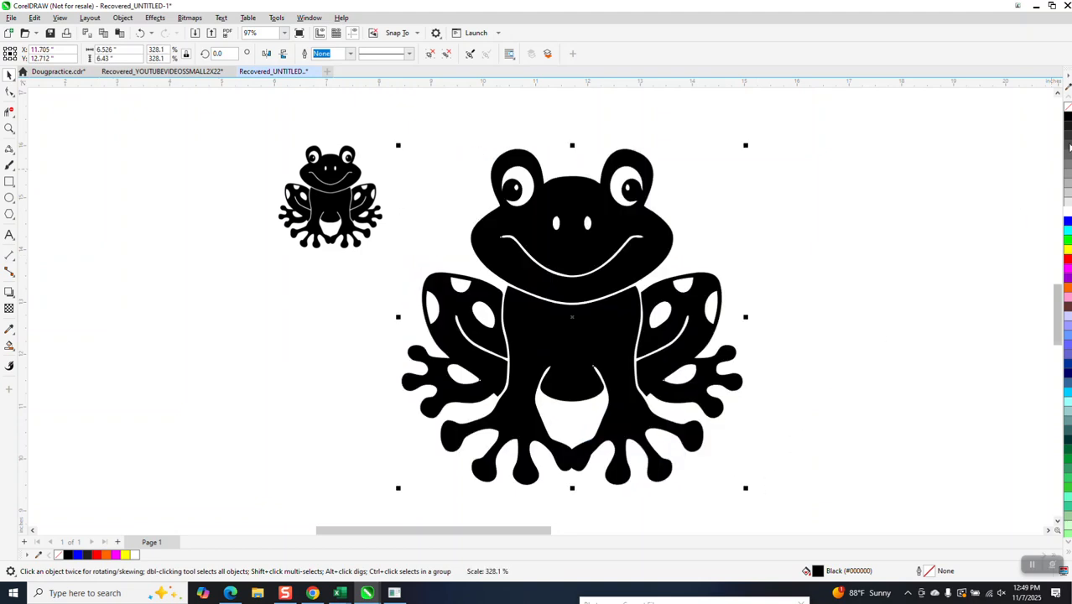
click(1068, 106)
right_click(1068, 117)
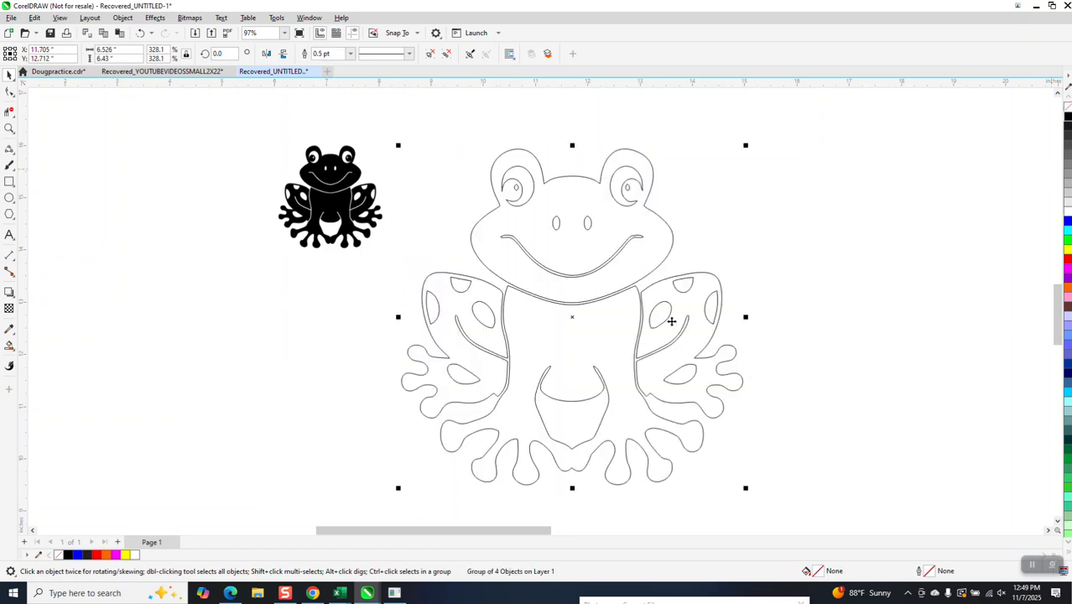
Ungroup the enlarged frog outline into its separate curves
click(10, 129)
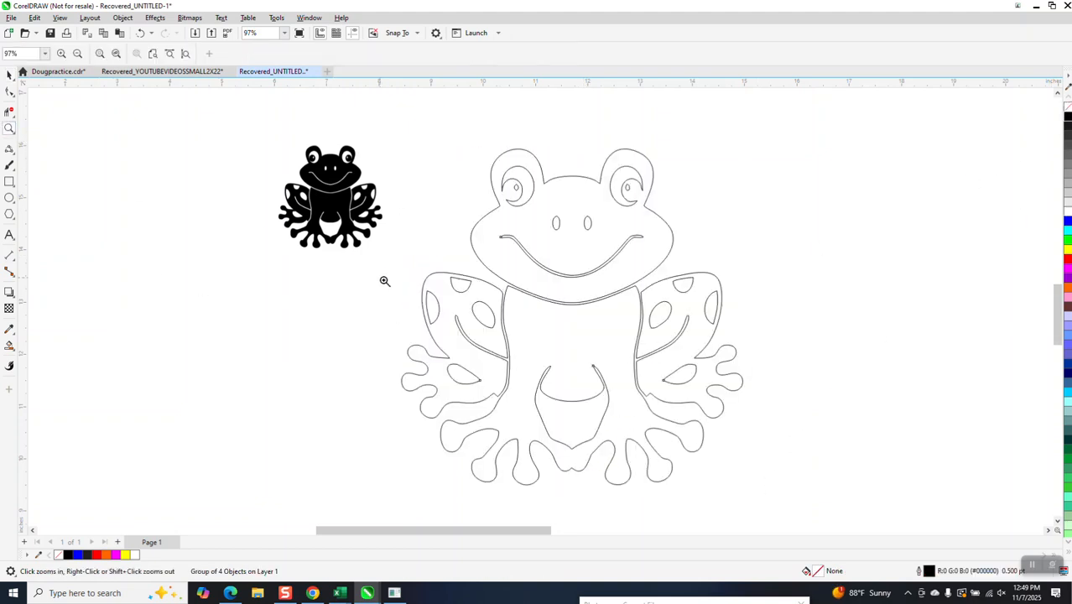
drag(542, 422, 646, 471)
scroll(466, 319, down, 4)
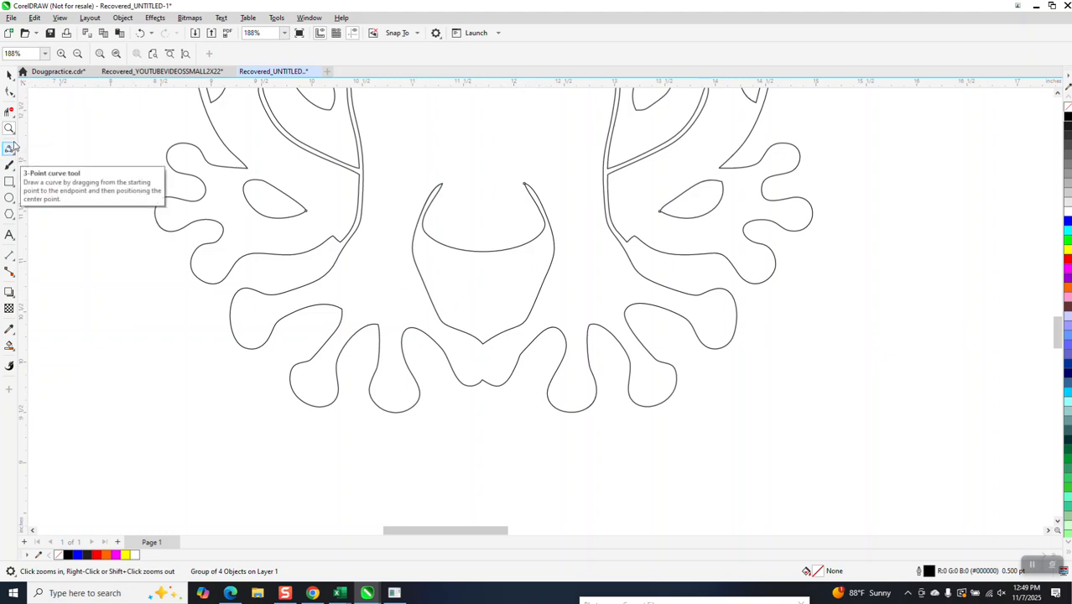
click(9, 91)
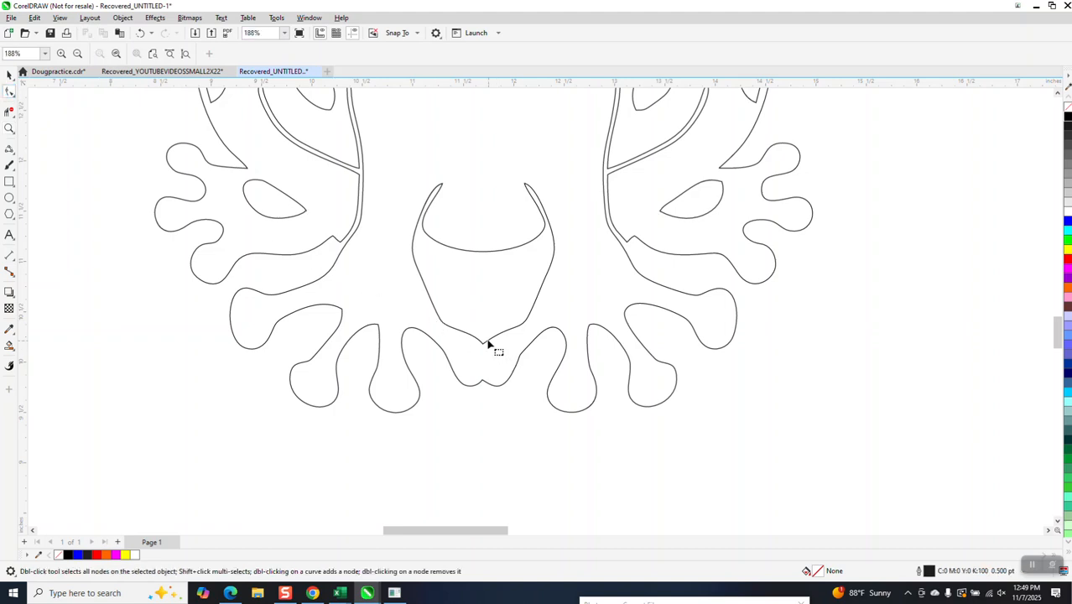
click(9, 74)
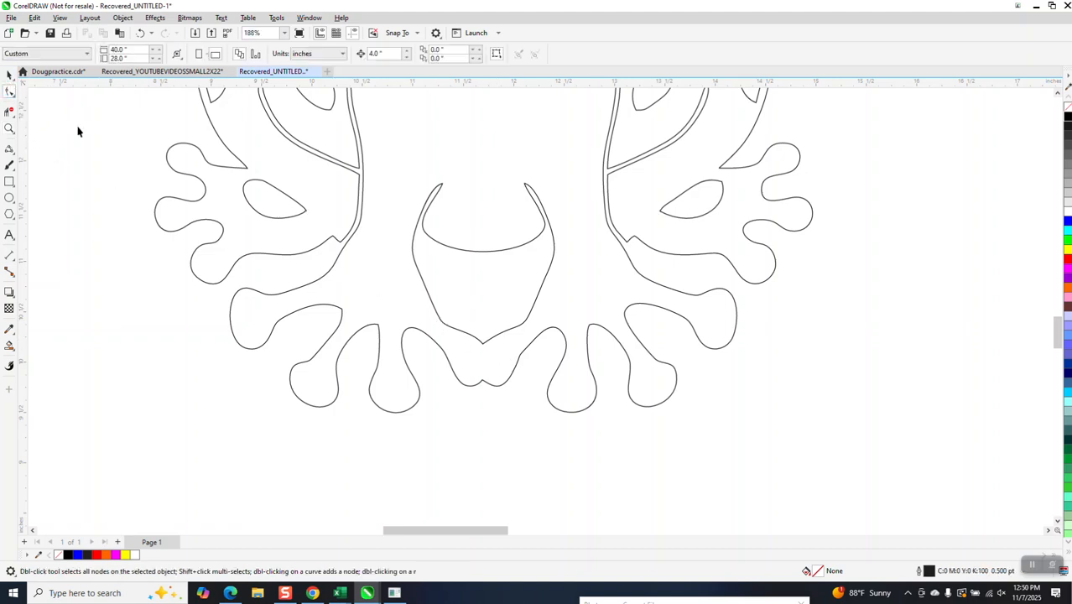
click(491, 349)
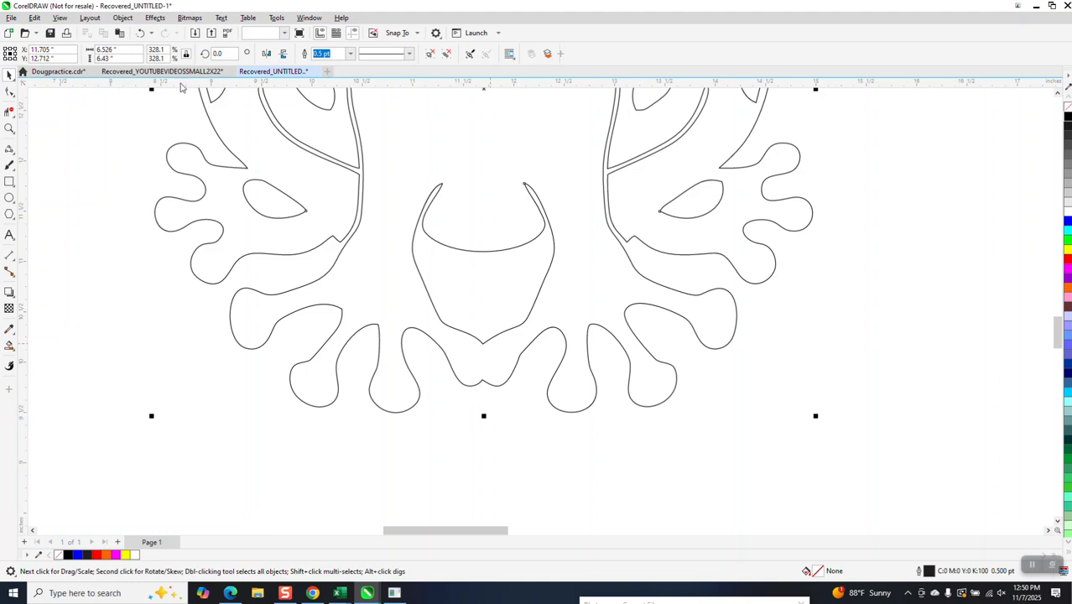
click(122, 18)
mouse_move(151, 211)
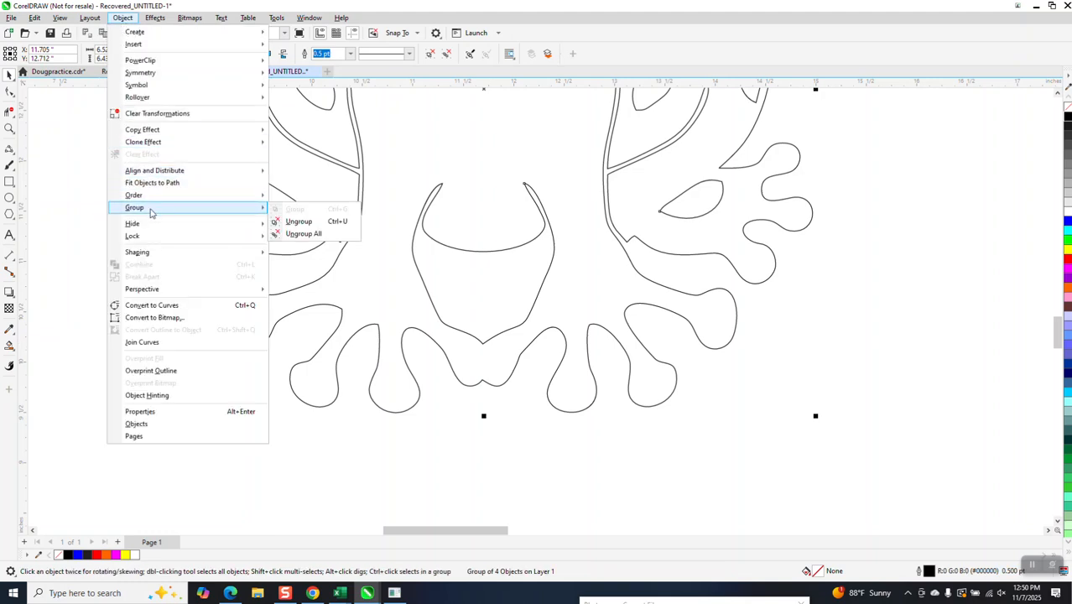
click(278, 222)
Draw a 3-point curve about 0.47 inches tall across the joined inner toes, bulging right from the upper edge to the lower edge
click(9, 92)
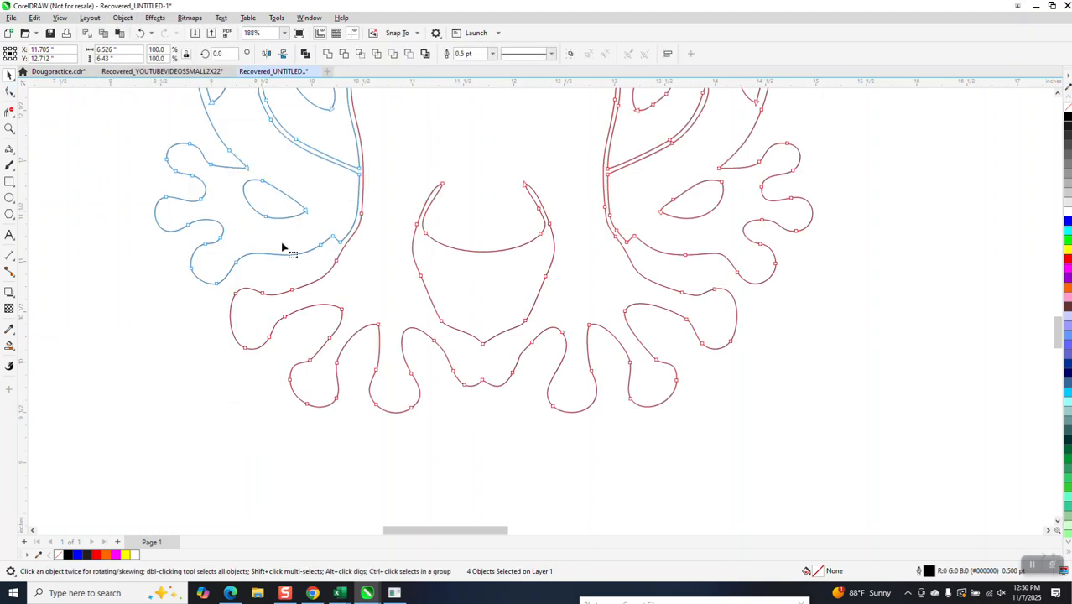
click(9, 127)
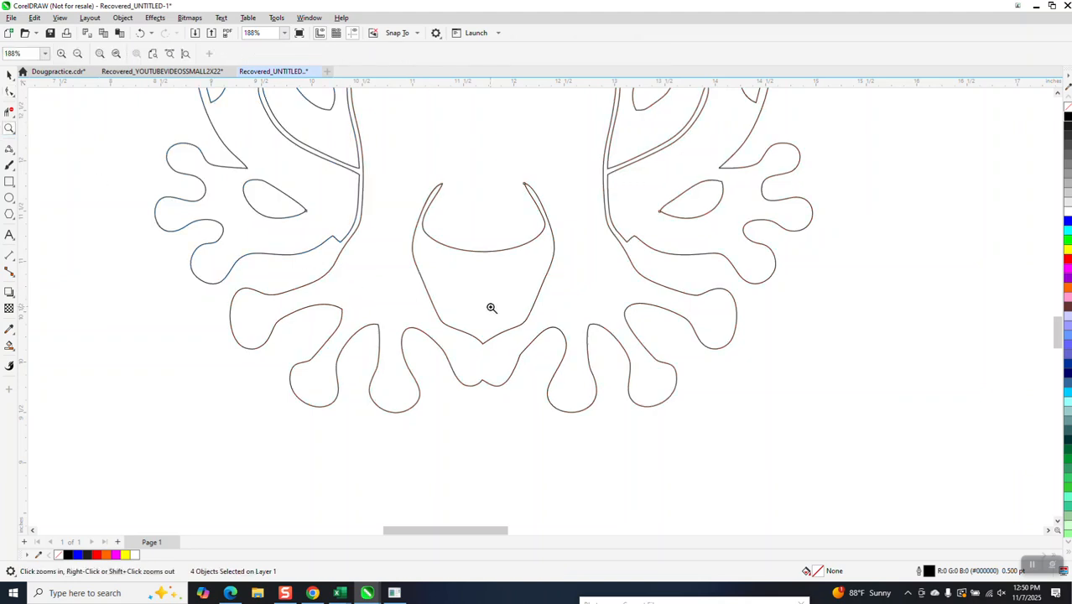
drag(468, 367, 510, 411)
scroll(508, 390, down, 2)
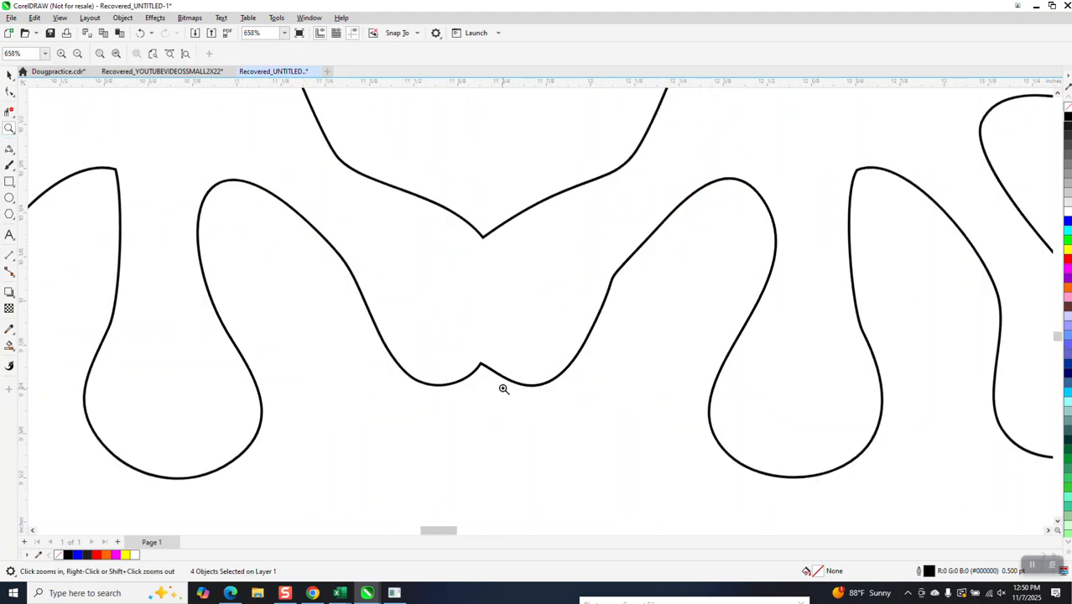
click(13, 153)
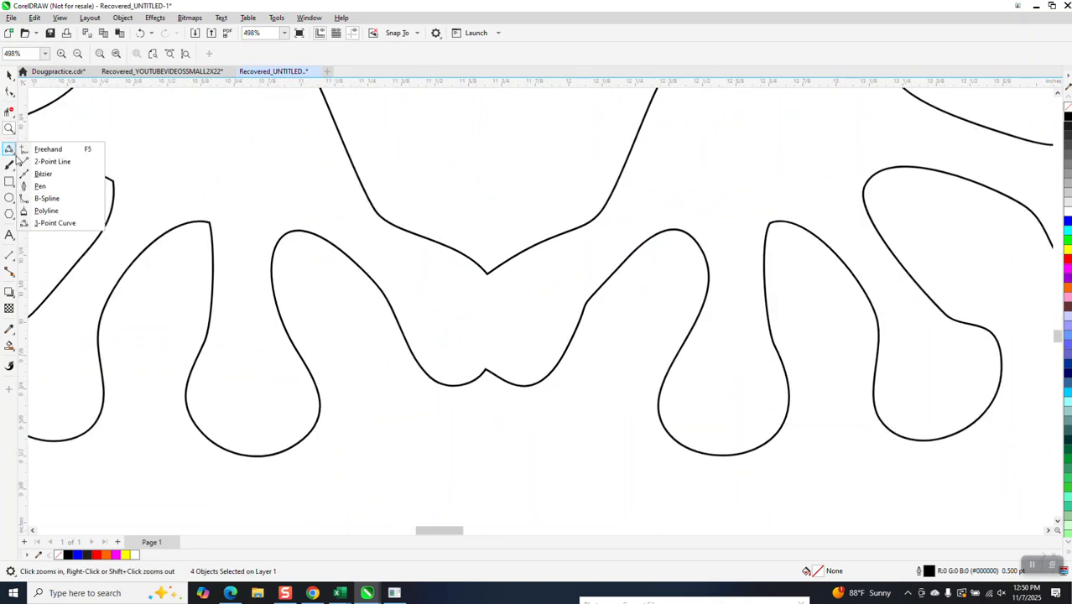
click(54, 224)
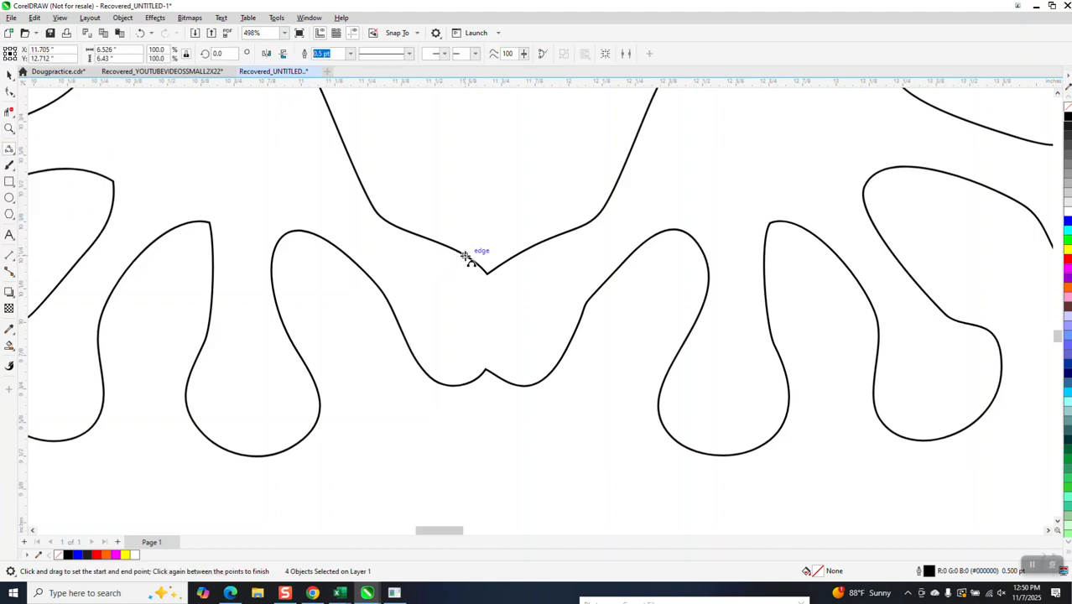
drag(466, 256, 474, 379)
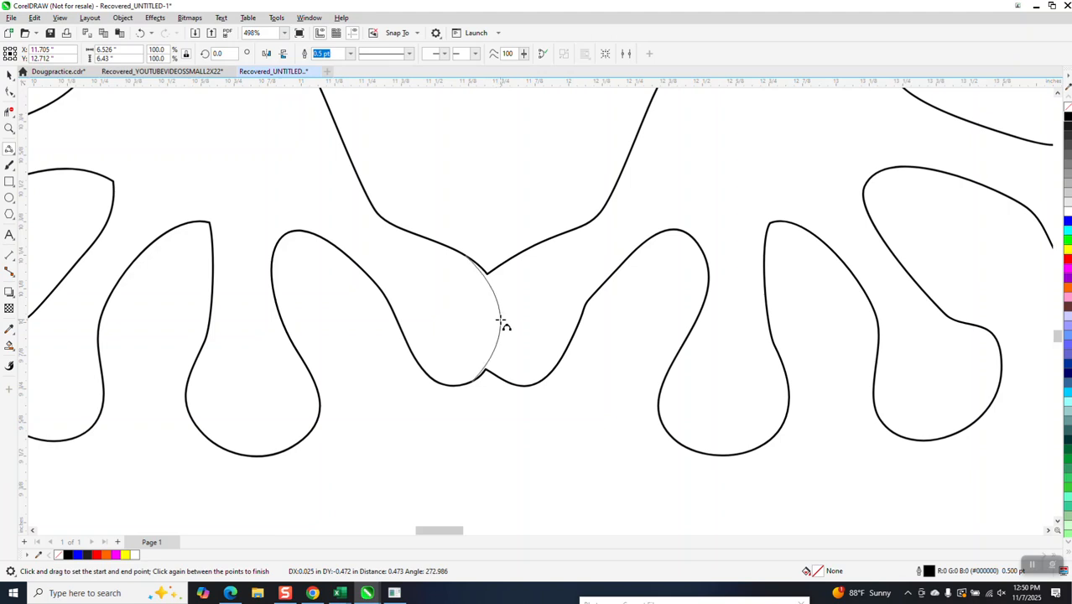
click(500, 321)
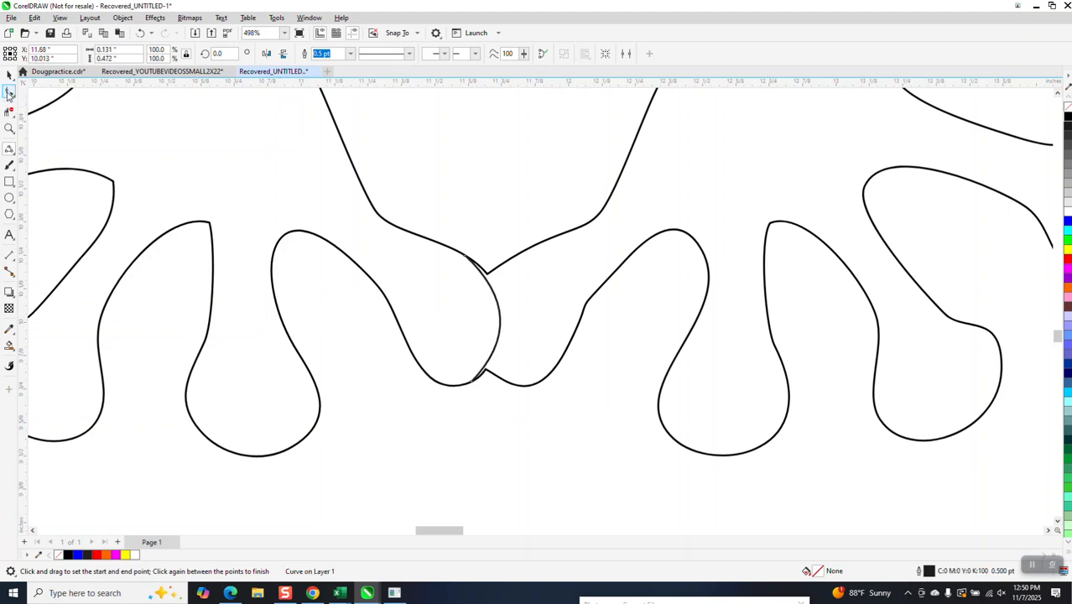
Break the frog outline apart at the upper and lower notch nodes where the two inner toes meet
click(9, 93)
click(501, 268)
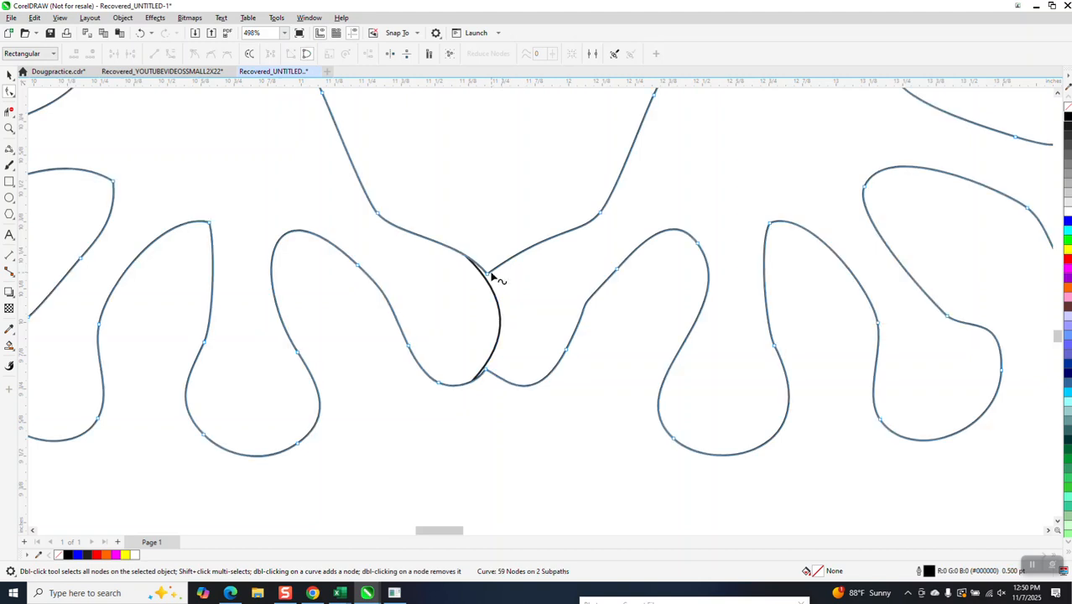
click(490, 275)
right_click(490, 277)
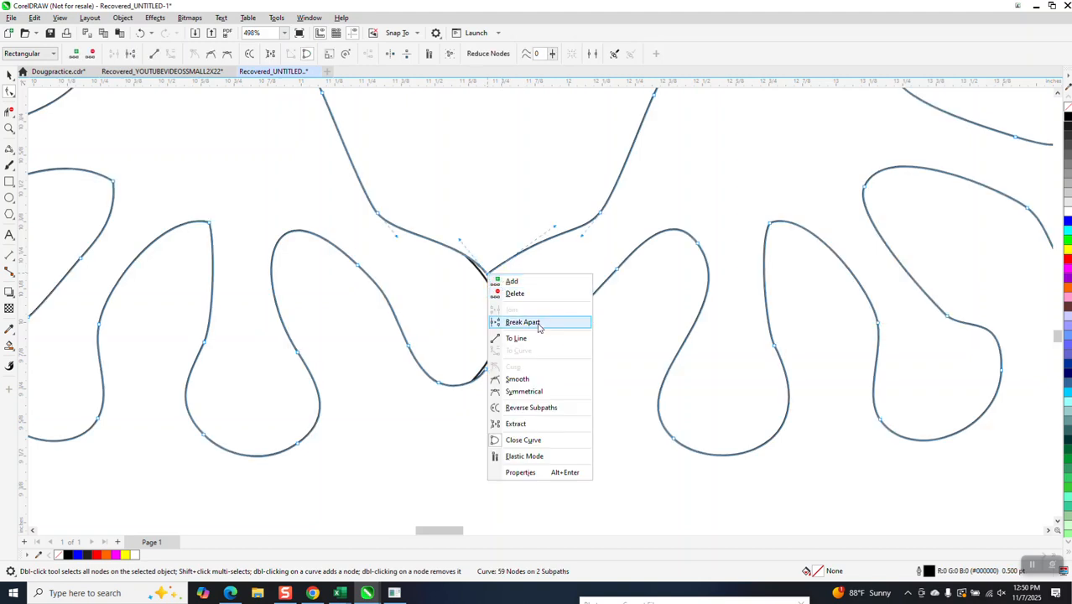
click(541, 321)
right_click(489, 373)
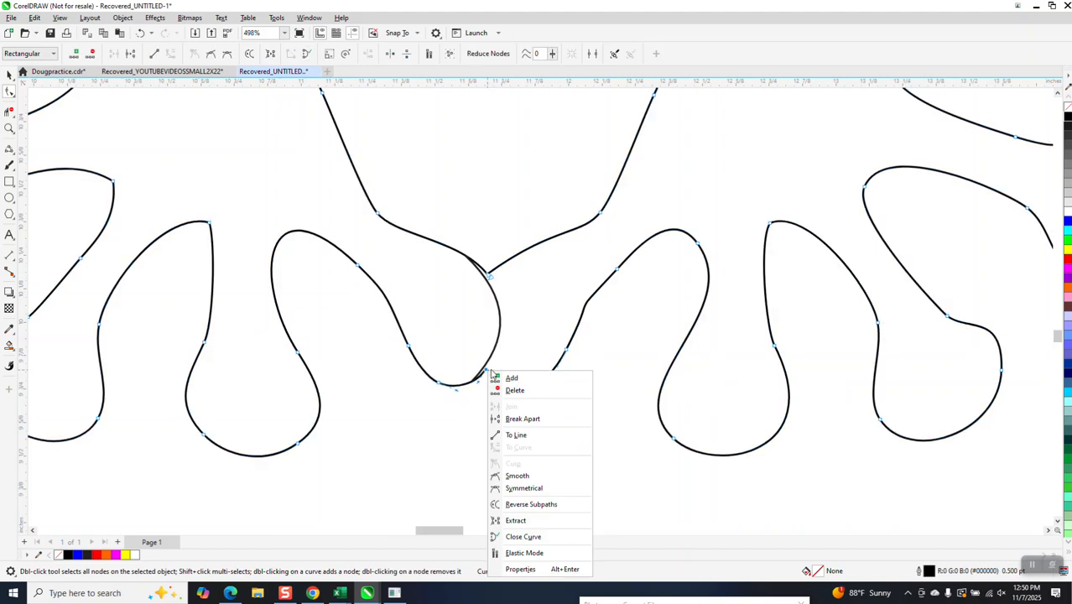
click(526, 419)
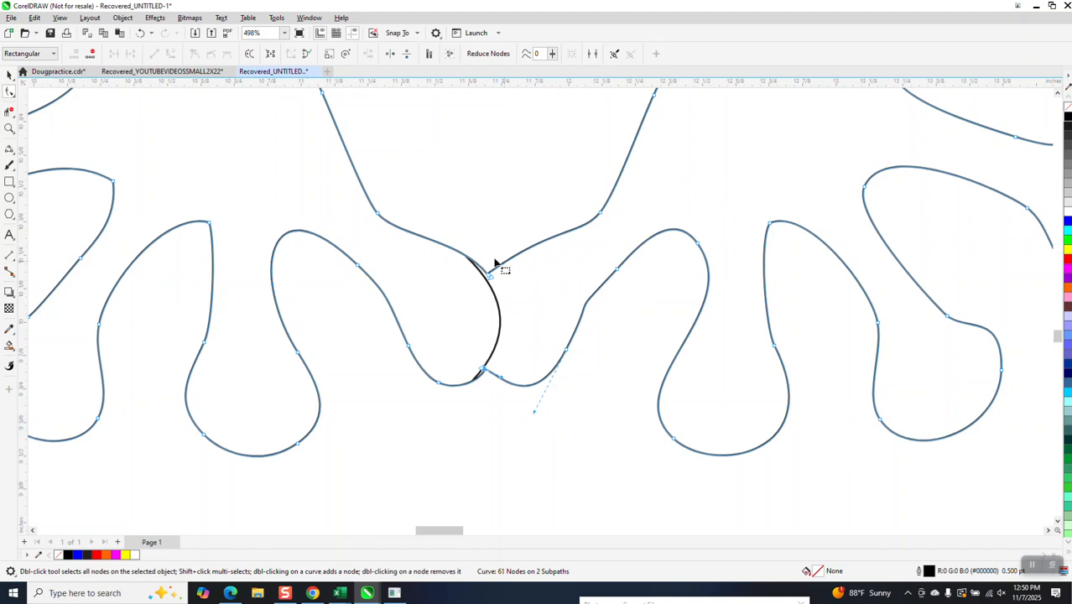
Delete the leftover outline segments beside the new toe curve, then move the right inner toe's two open end nodes rightward, clear of it
click(10, 112)
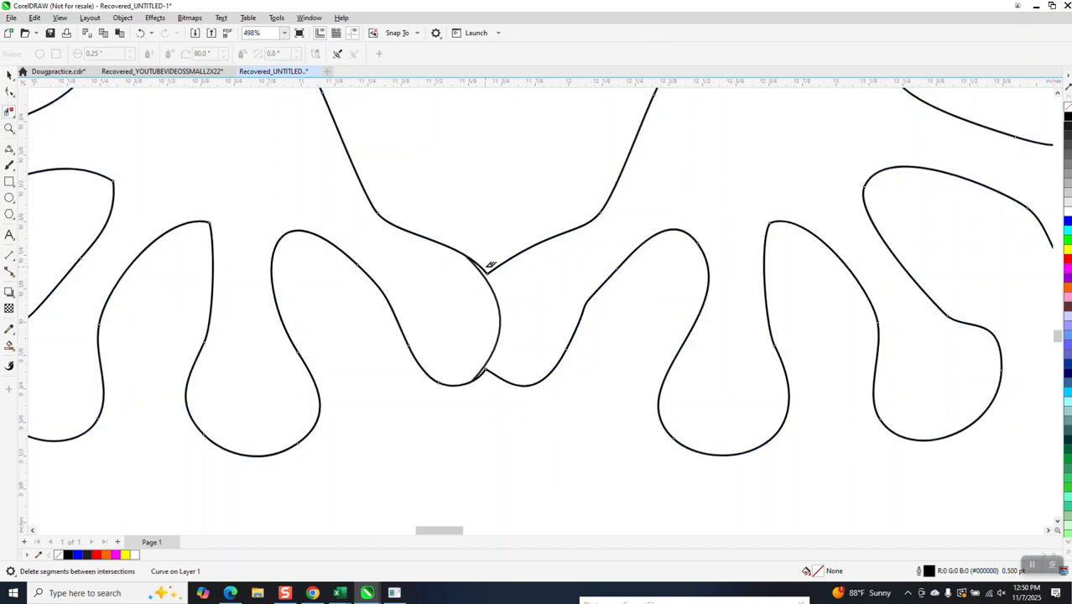
click(484, 262)
click(10, 93)
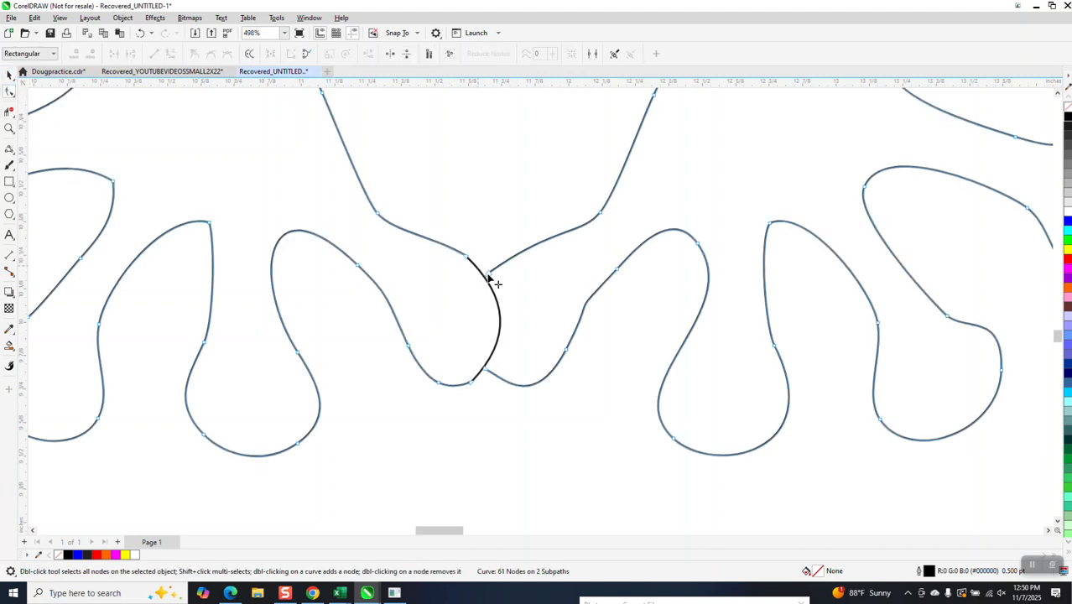
drag(490, 275, 509, 269)
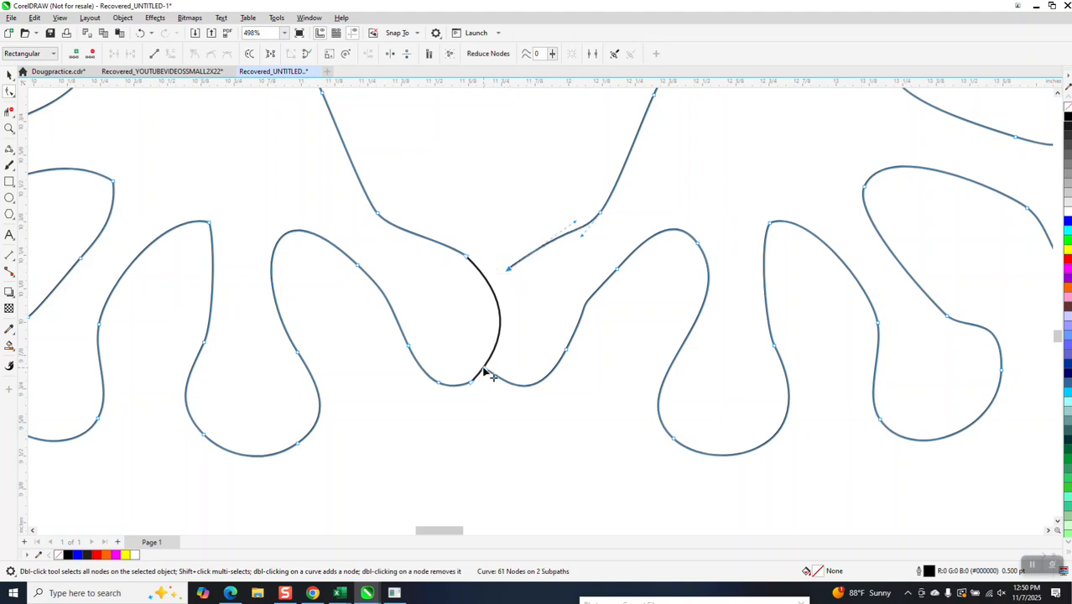
drag(485, 370, 594, 353)
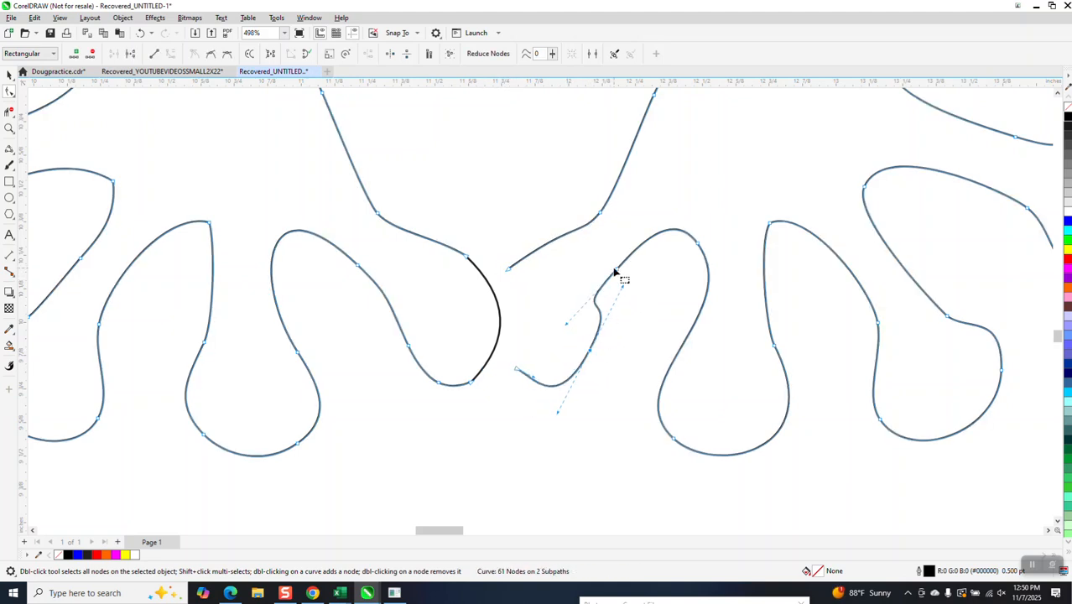
Smooth the outer side of the right inner toe by adjusting its curve handles and deleting the extra node above the toe tip
click(572, 322)
click(589, 351)
drag(624, 288, 634, 324)
drag(568, 327, 581, 294)
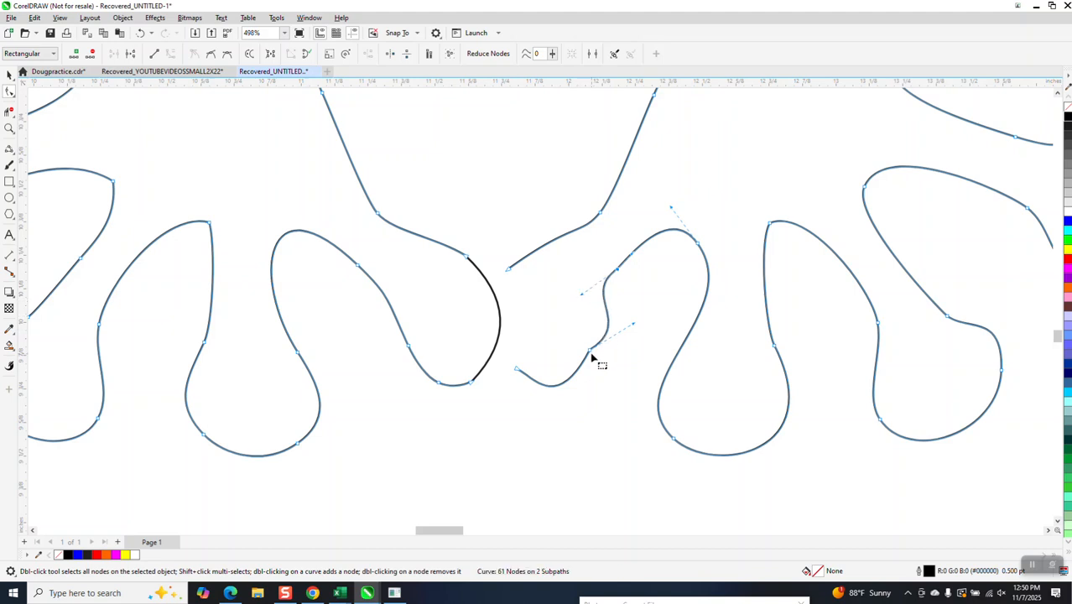
double_click(590, 353)
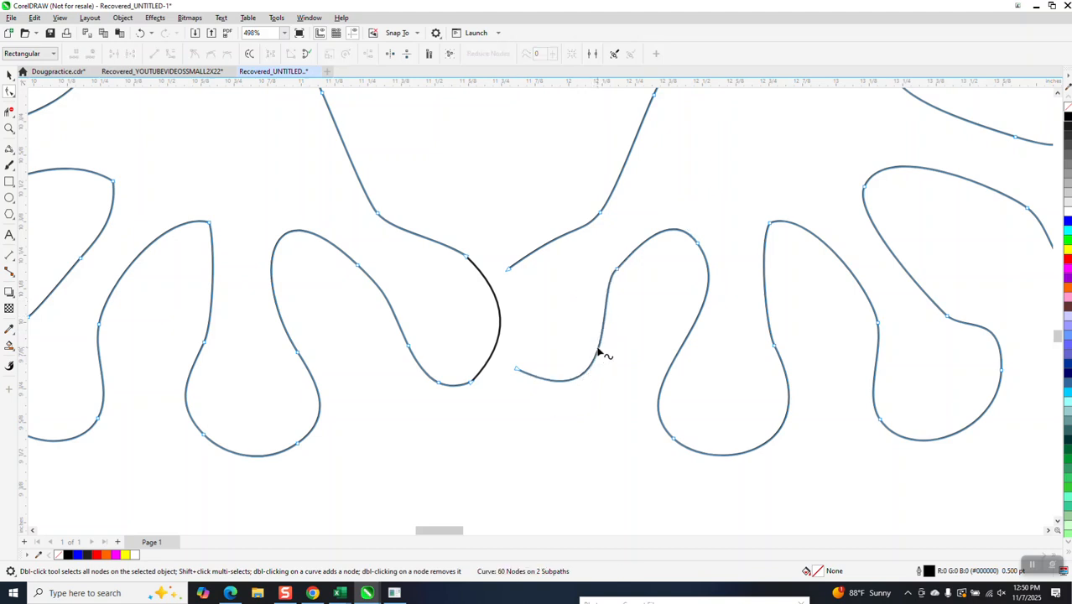
Draw a 3-point curve about 0.44 inches long closing the right inner toe, bulging left from its upper edge to its lower open end
click(11, 164)
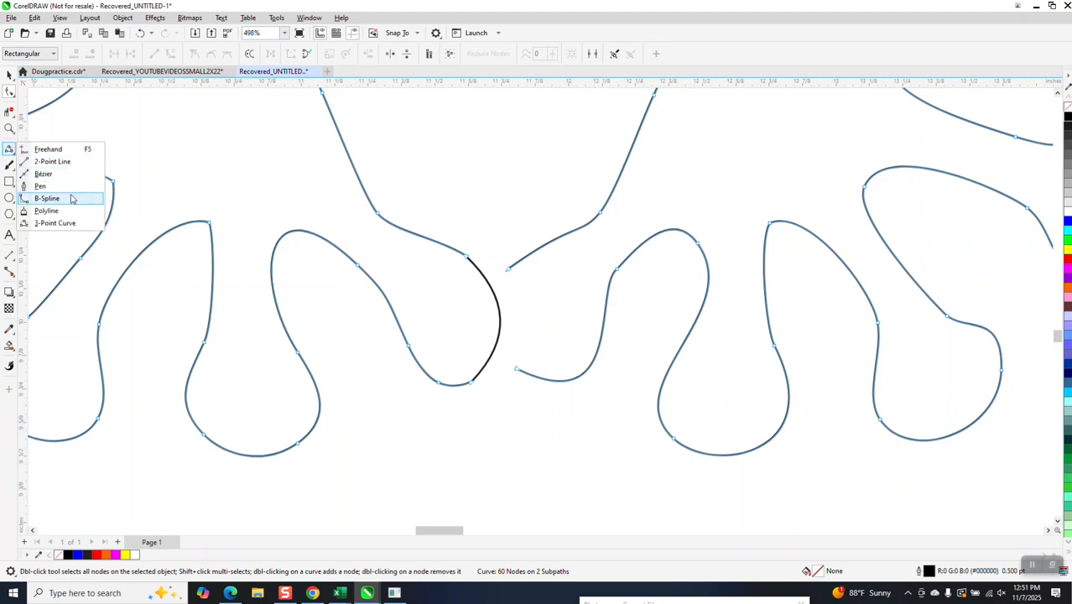
click(67, 223)
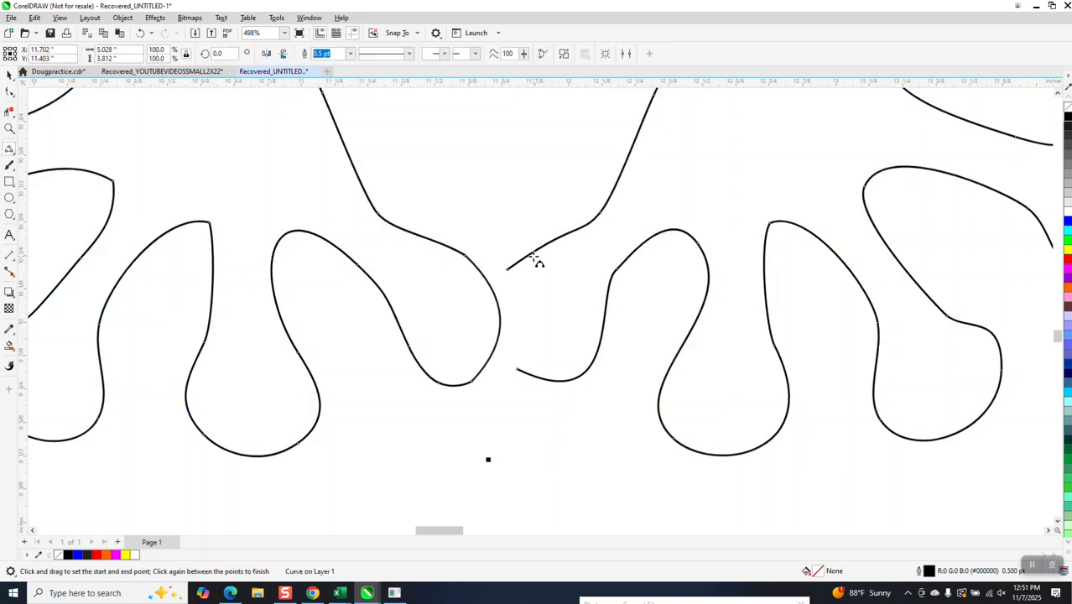
drag(532, 252, 518, 369)
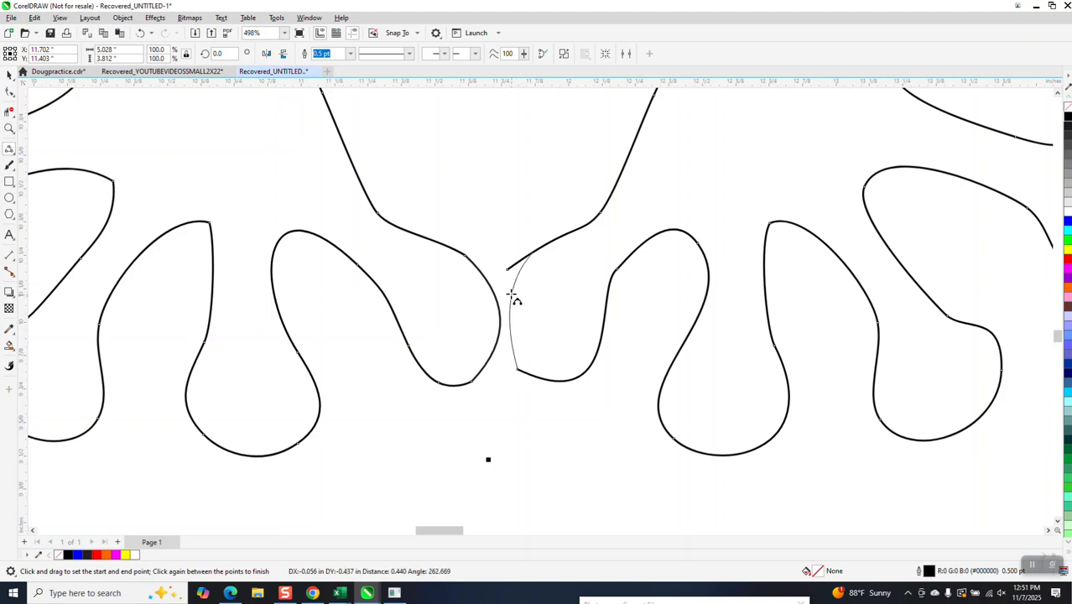
click(514, 292)
key(Delete)
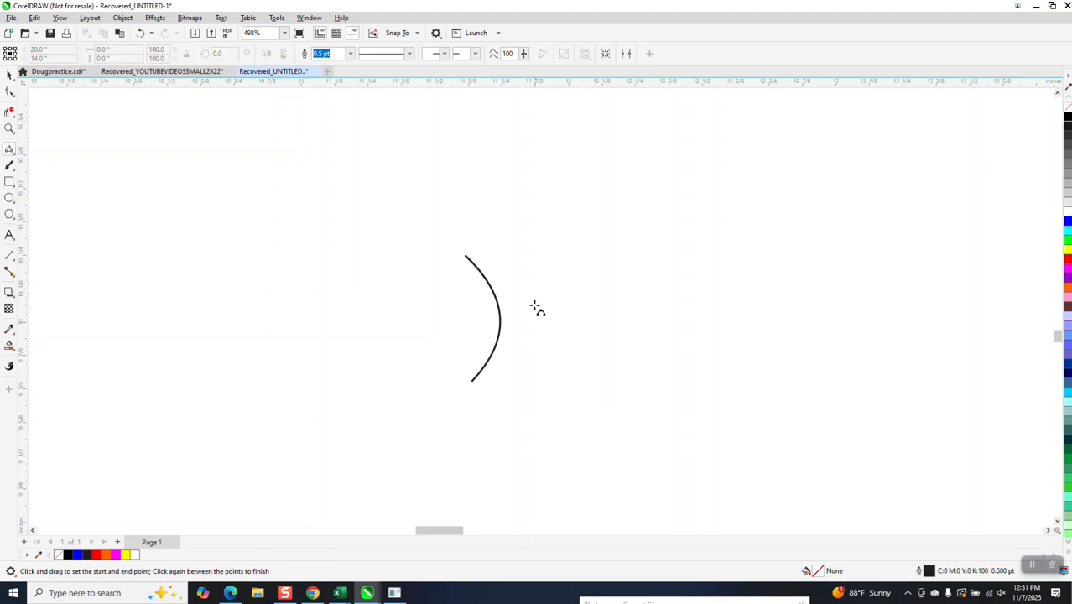
click(144, 33)
Move the right inner toe's lower corner node slightly down and right, and reshape its inner side into a rounder curve
click(10, 90)
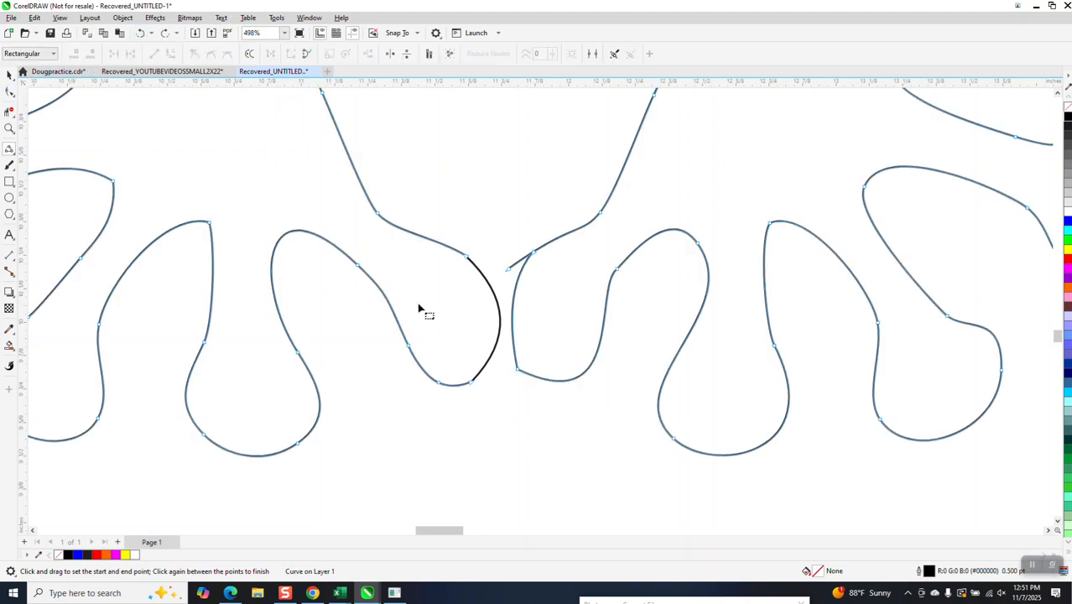
click(518, 372)
drag(520, 372, 533, 377)
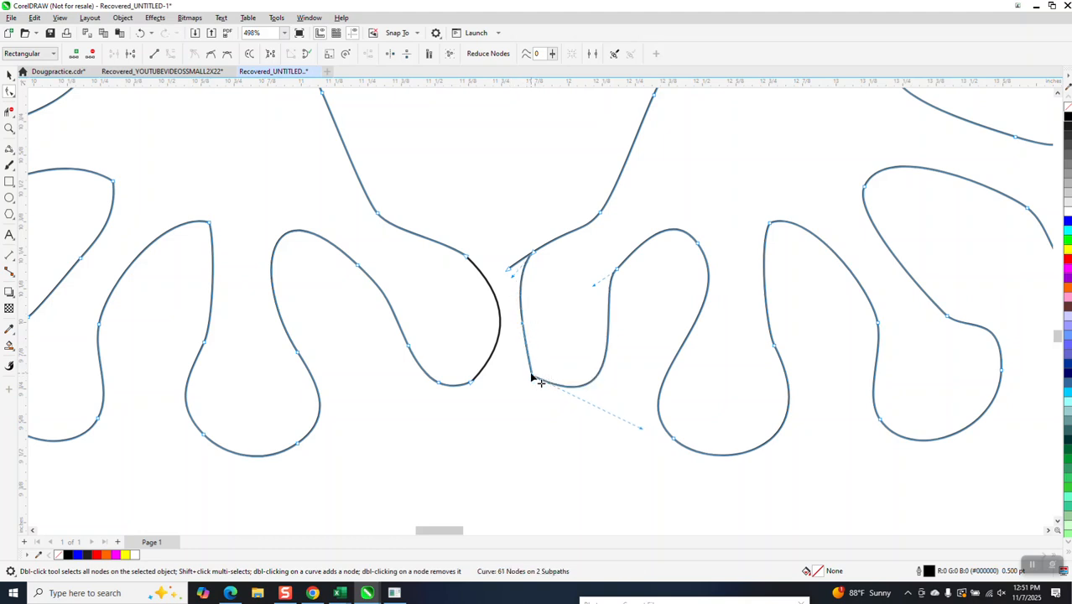
drag(523, 328, 502, 305)
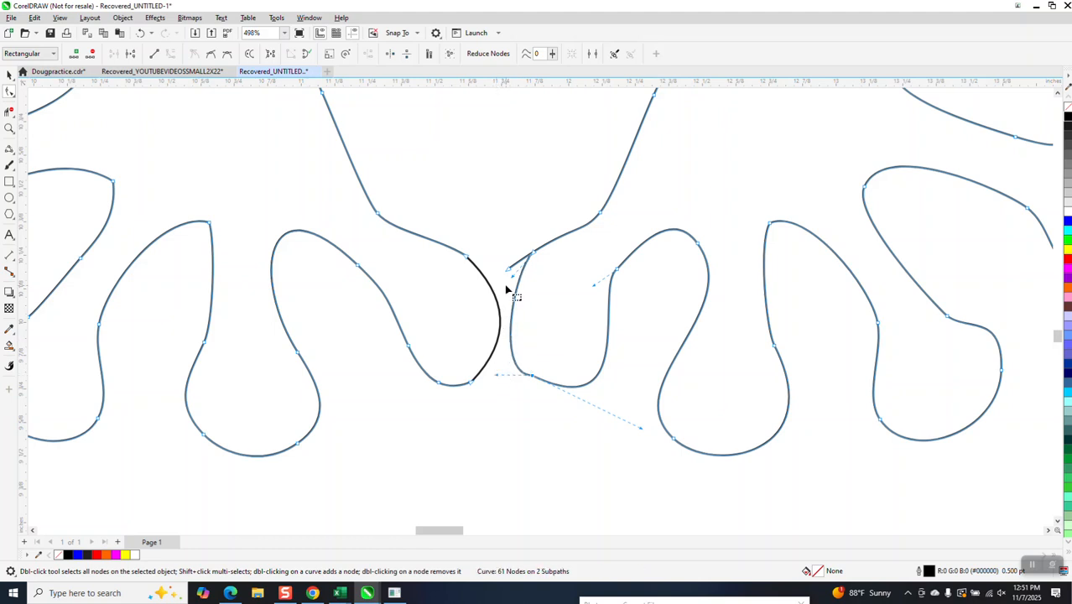
Delete the leftover line stub sticking out past the upper end of the right inner toe's new curve
click(9, 112)
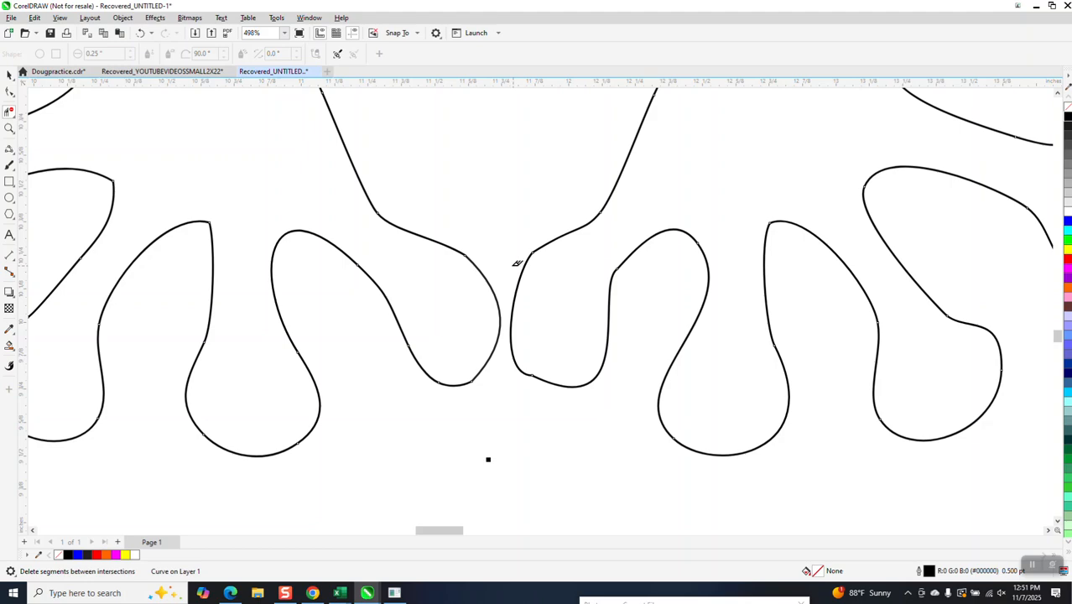
scroll(517, 261, down, 4)
scroll(497, 369, down, 2)
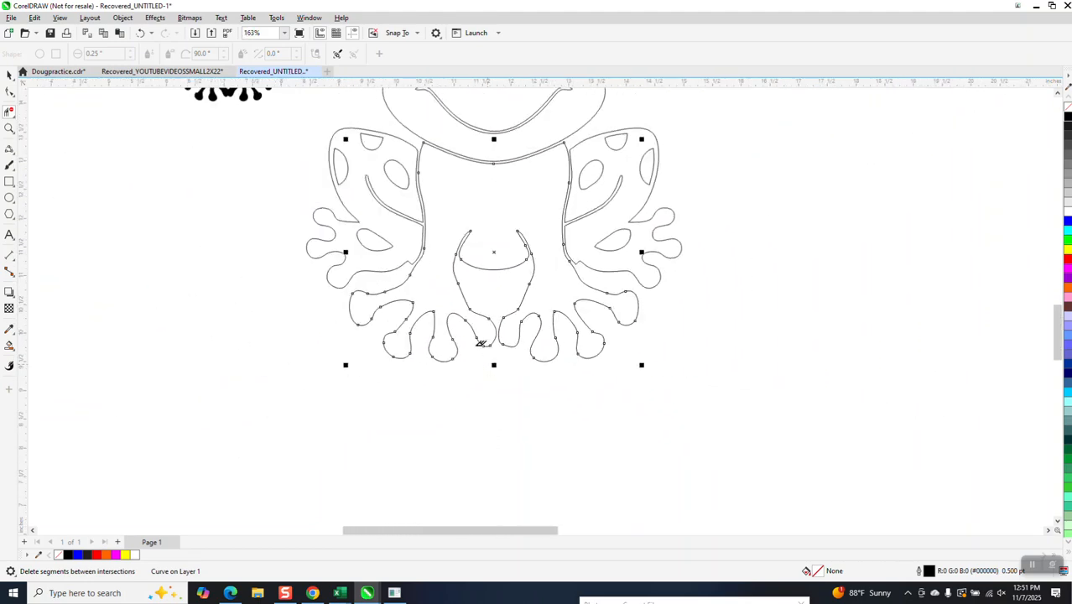
Set the document's nudge distance to 10 inches
click(9, 344)
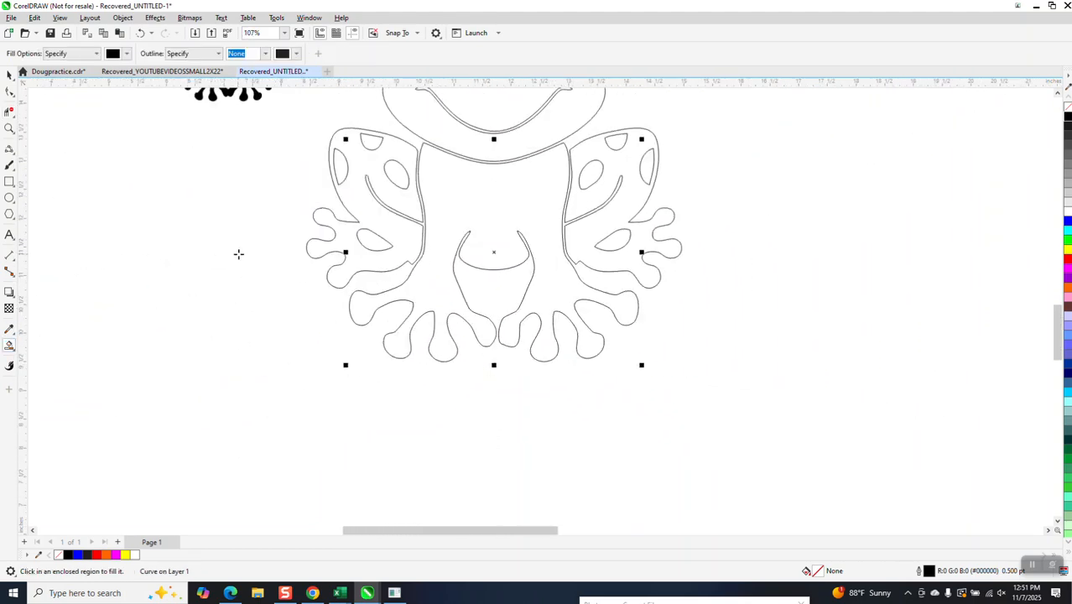
scroll(239, 254, down, 1)
click(9, 75)
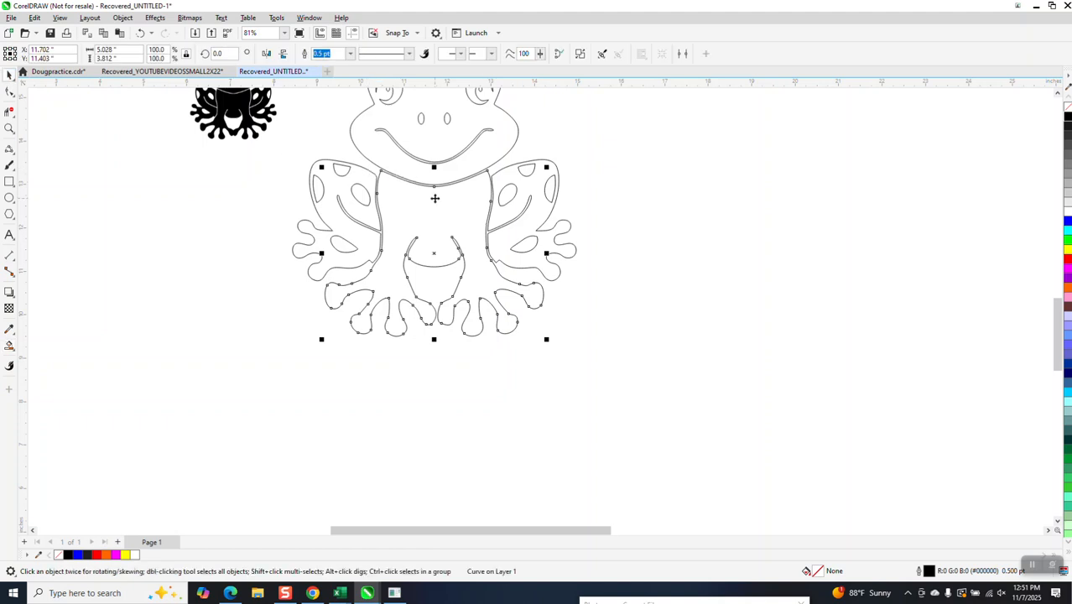
click(278, 172)
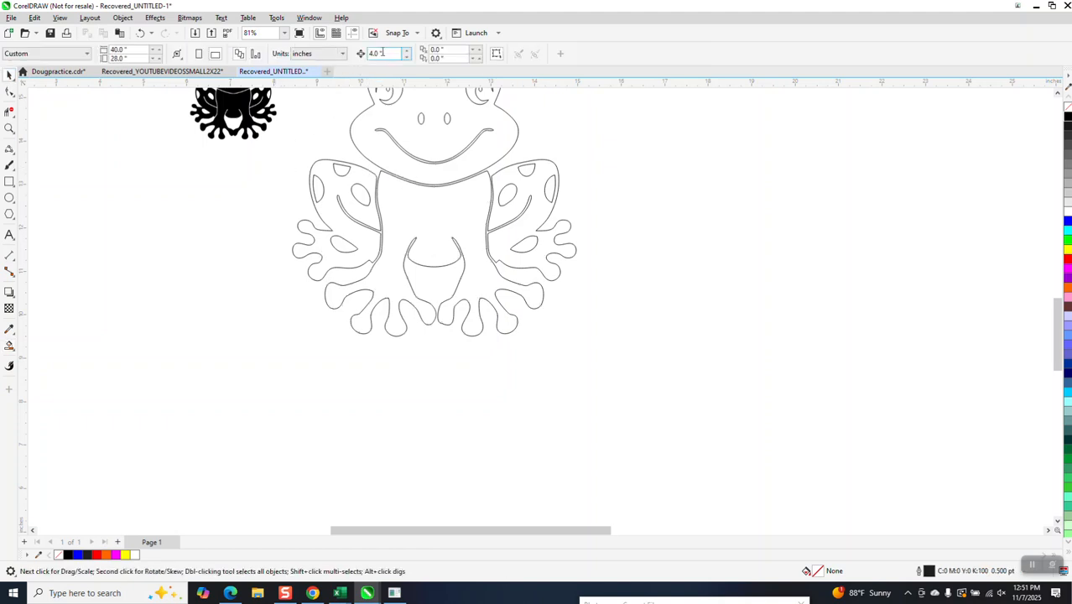
text(10)
Smart-fill the body and front feet as a separate shape, placed 10 inches to the right with no fill and a black outline
click(10, 345)
click(476, 292)
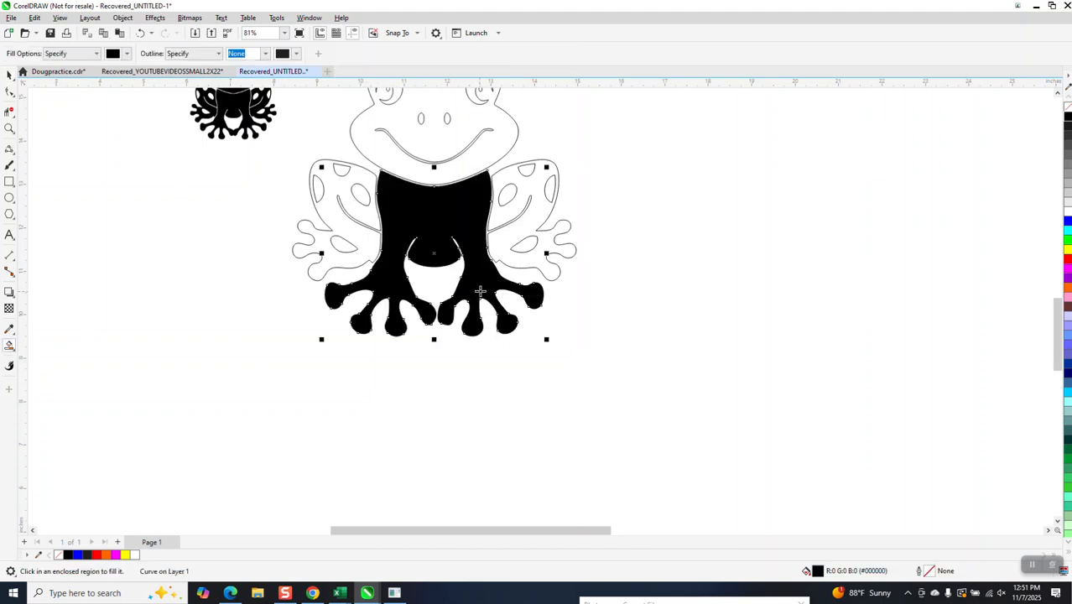
key(Right)
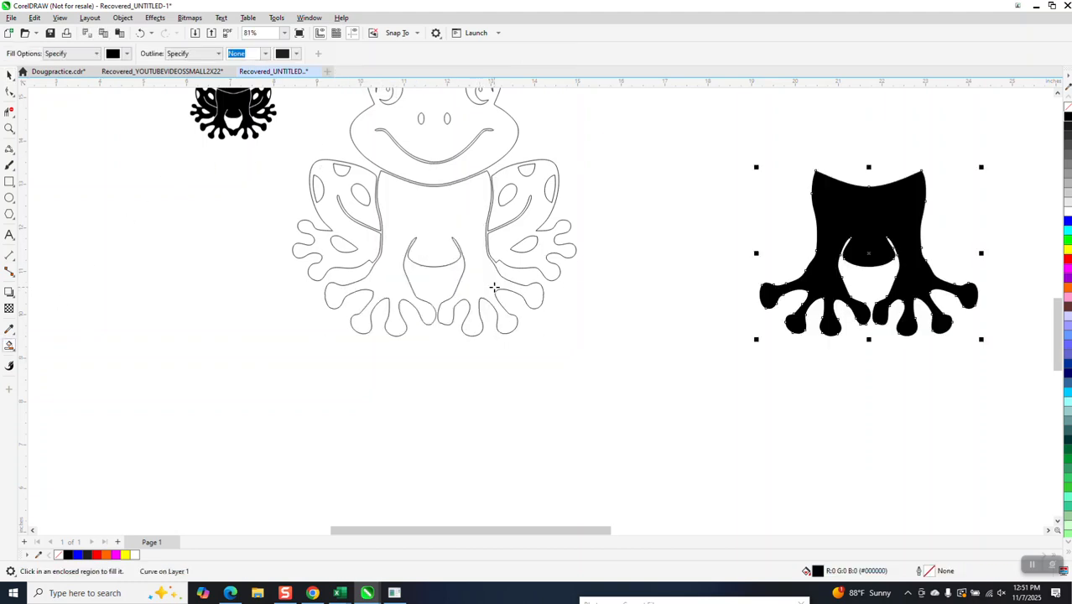
click(1068, 108)
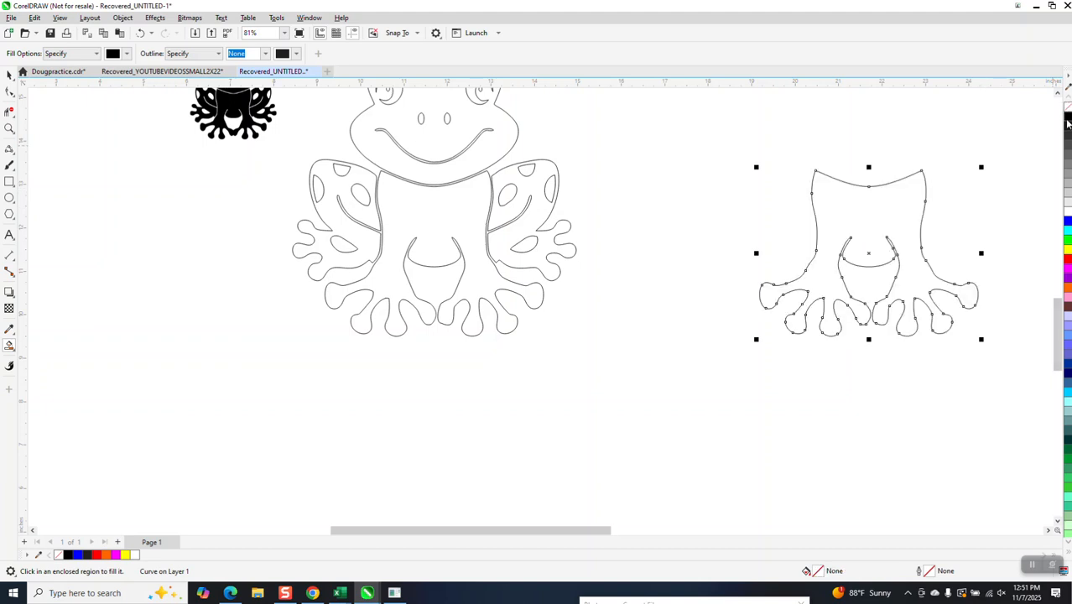
On the separate body shape, level the handle at the right inner toe's lower node and round the toe's upper inner edge
click(10, 129)
drag(965, 390, 966, 390)
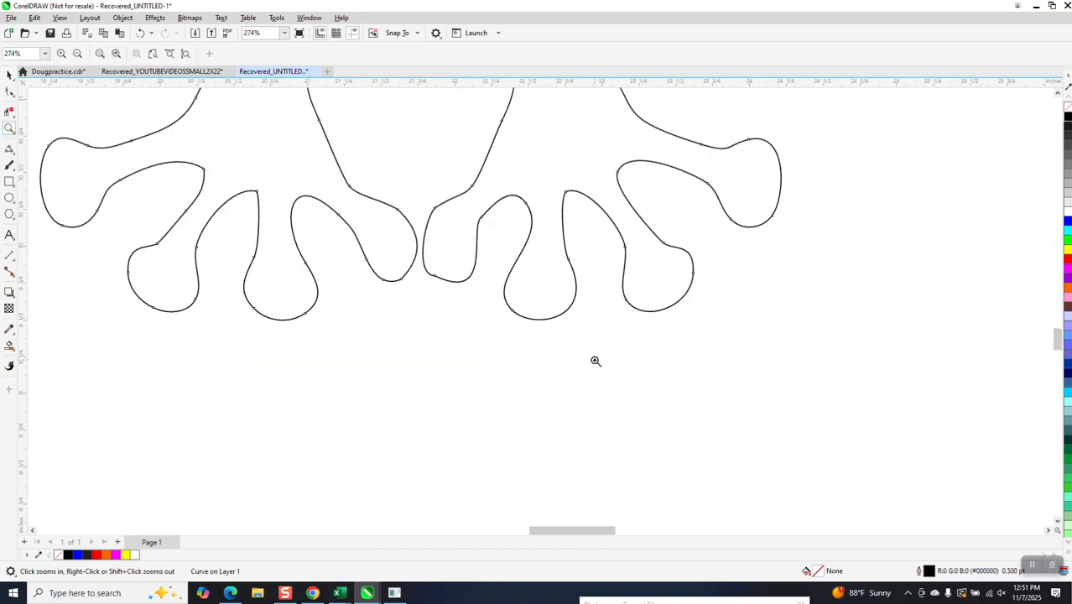
click(9, 93)
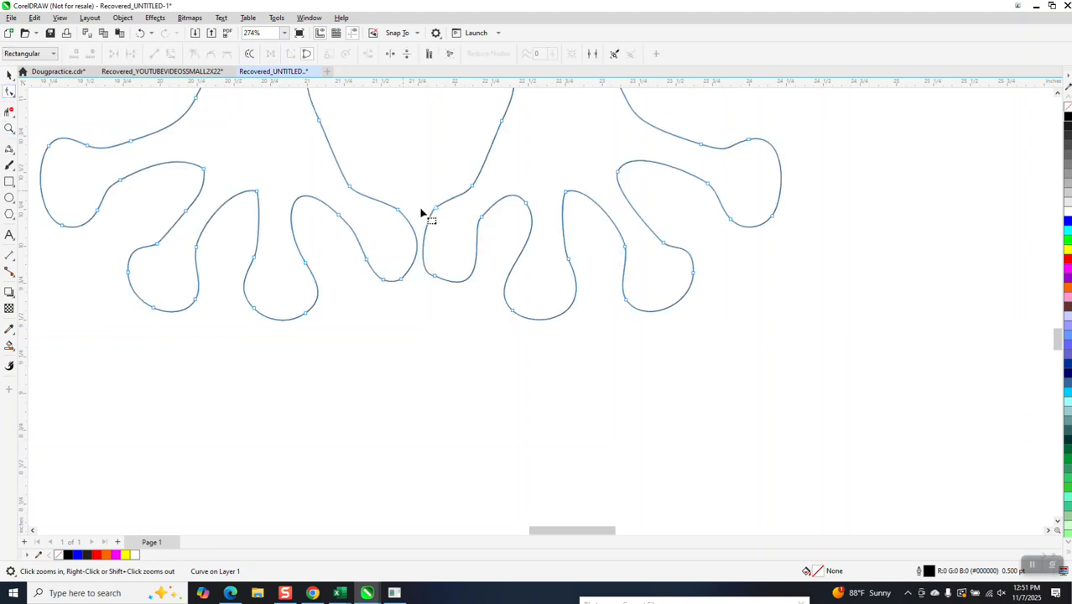
click(436, 278)
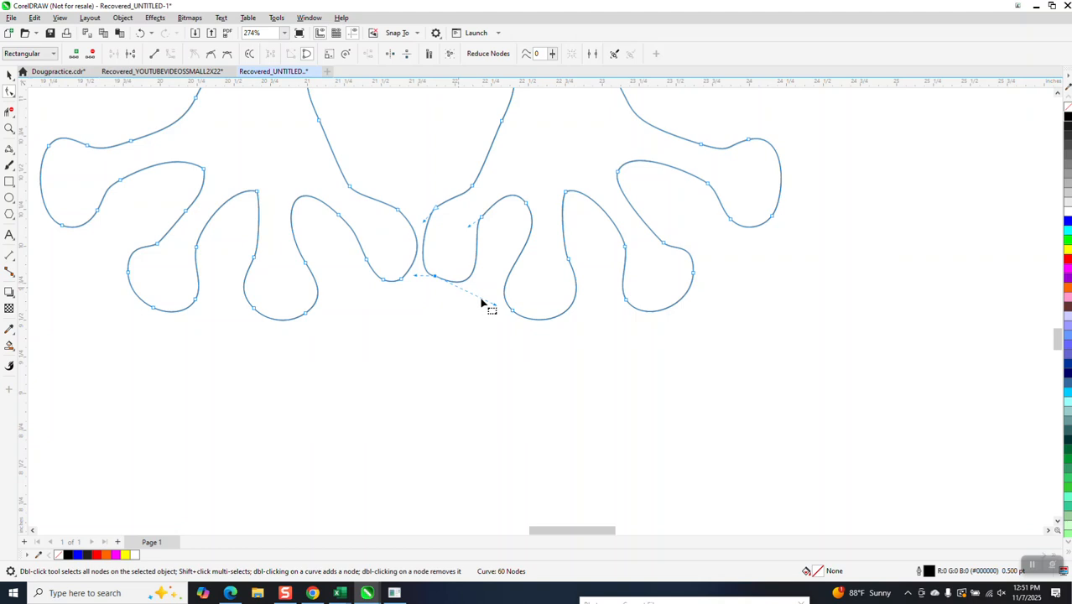
drag(500, 310, 507, 284)
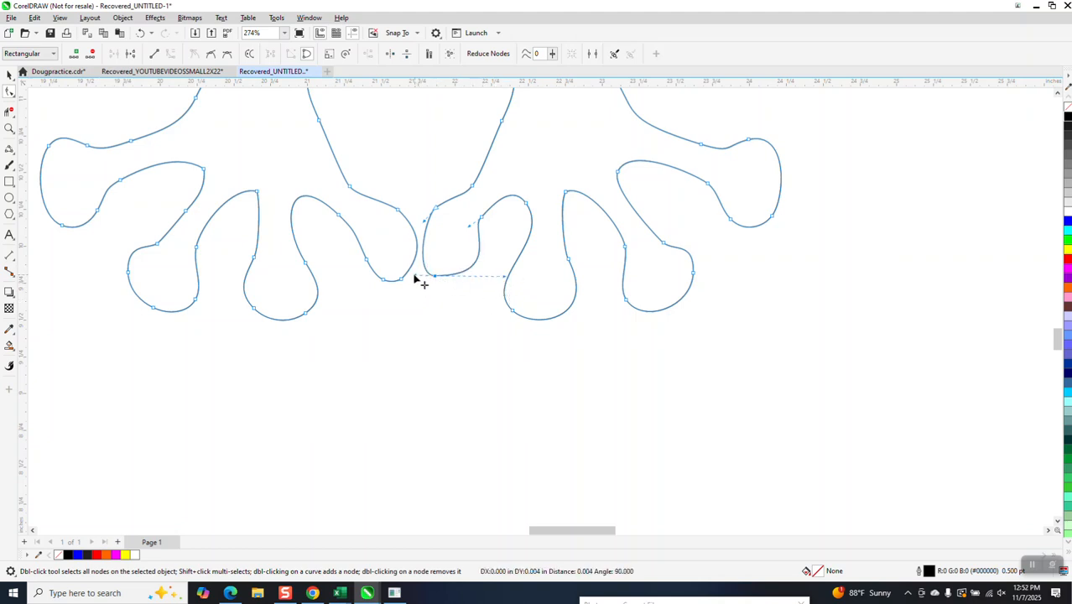
drag(425, 222, 433, 228)
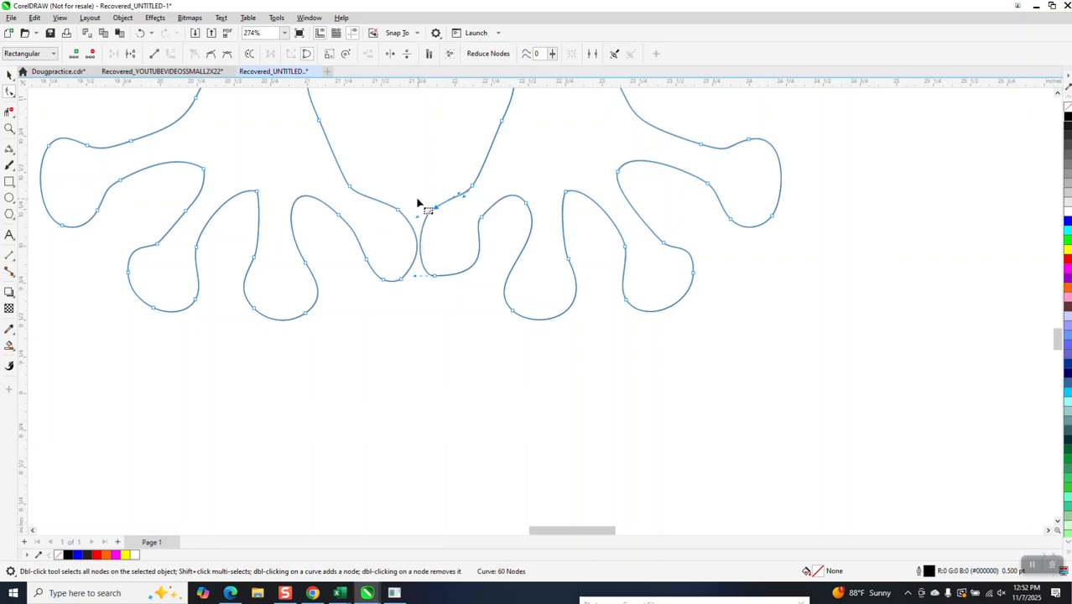
Widen the gap between the two inner toes by shifting the left toe's nodes left and the right toe's nodes right
drag(414, 180, 354, 306)
drag(402, 281, 401, 283)
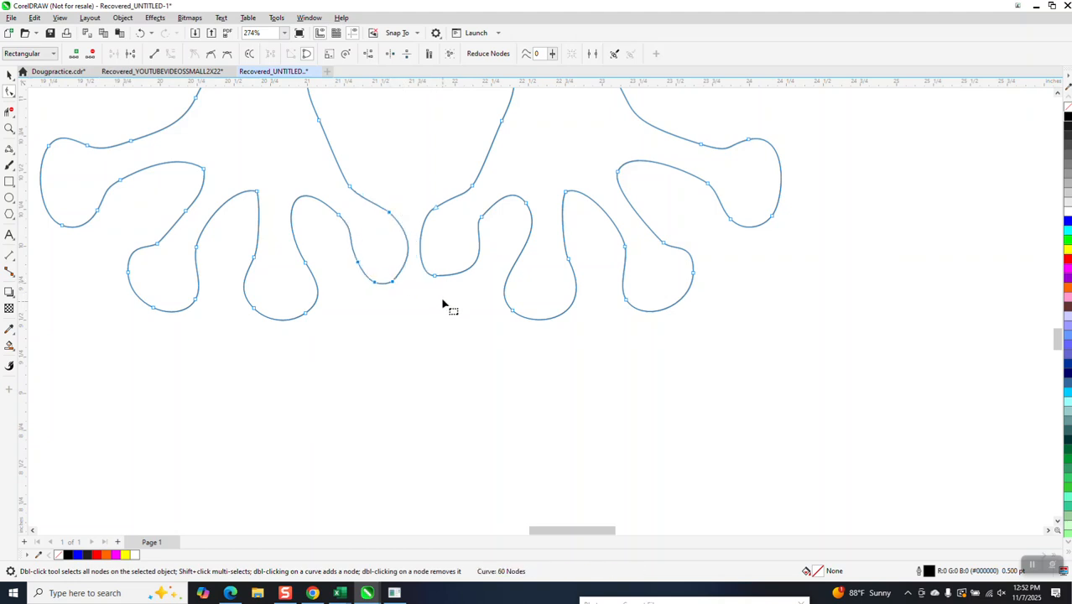
drag(410, 167, 478, 304)
drag(487, 218, 494, 218)
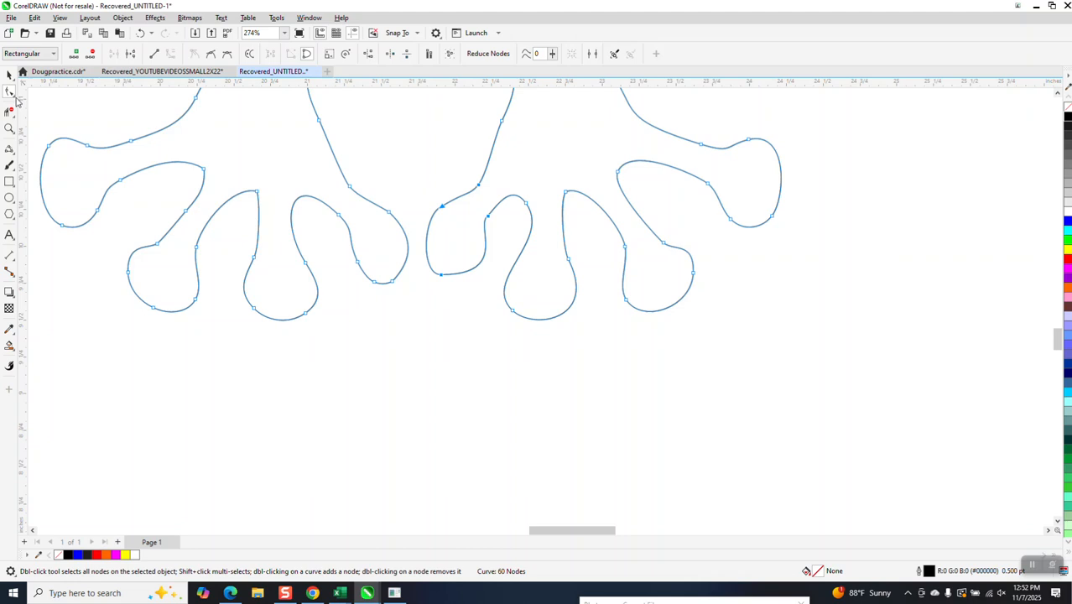
Smooth the lower edges of both inner toes using the Smooth tool with a 1-inch nib
click(16, 97)
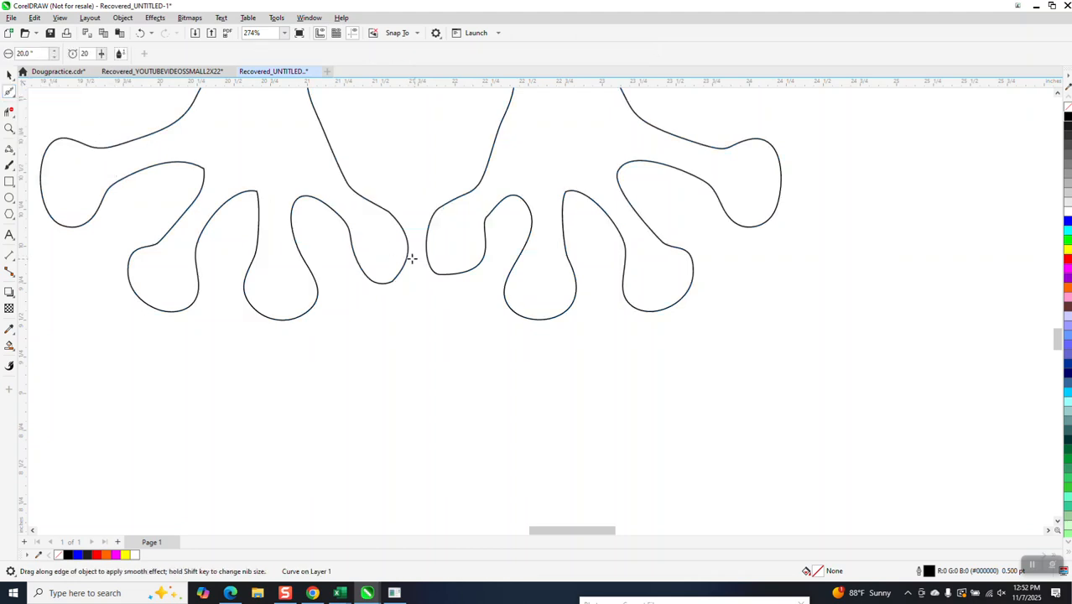
double_click(25, 53)
text(1)
key(Return)
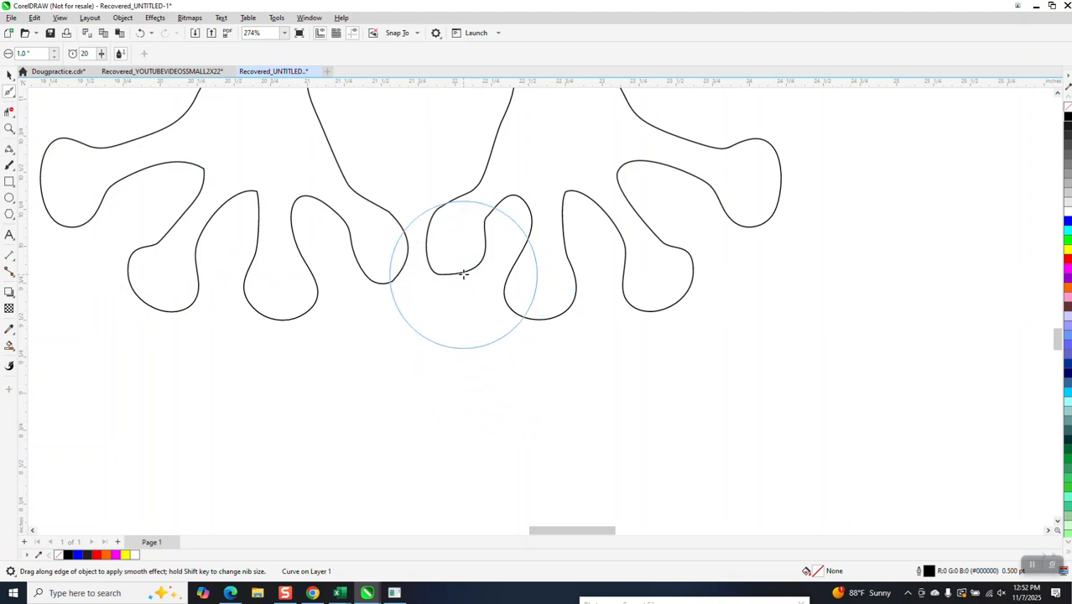
mouse_move(463, 274)
mouse_down()
mouse_move(412, 266)
mouse_move(406, 226)
mouse_move(399, 275)
mouse_move(379, 283)
mouse_up()
Delete the original body and front feet outline and the leftover toe curve from the frog, and select the reworked body shape
scroll(463, 347, down, 3)
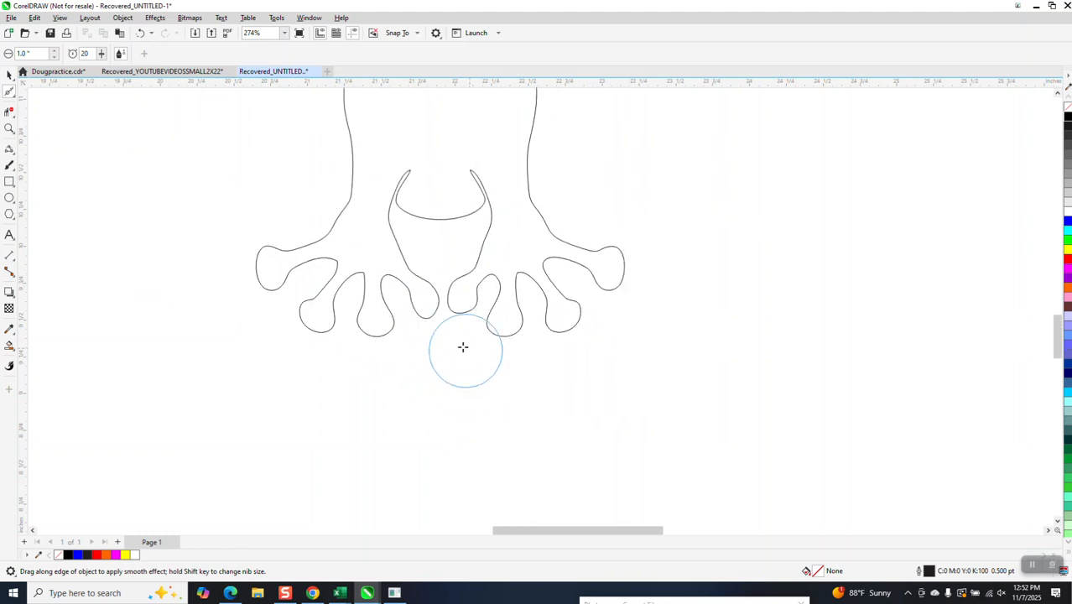
scroll(452, 337, down, 2)
scroll(53, 168, down, 3)
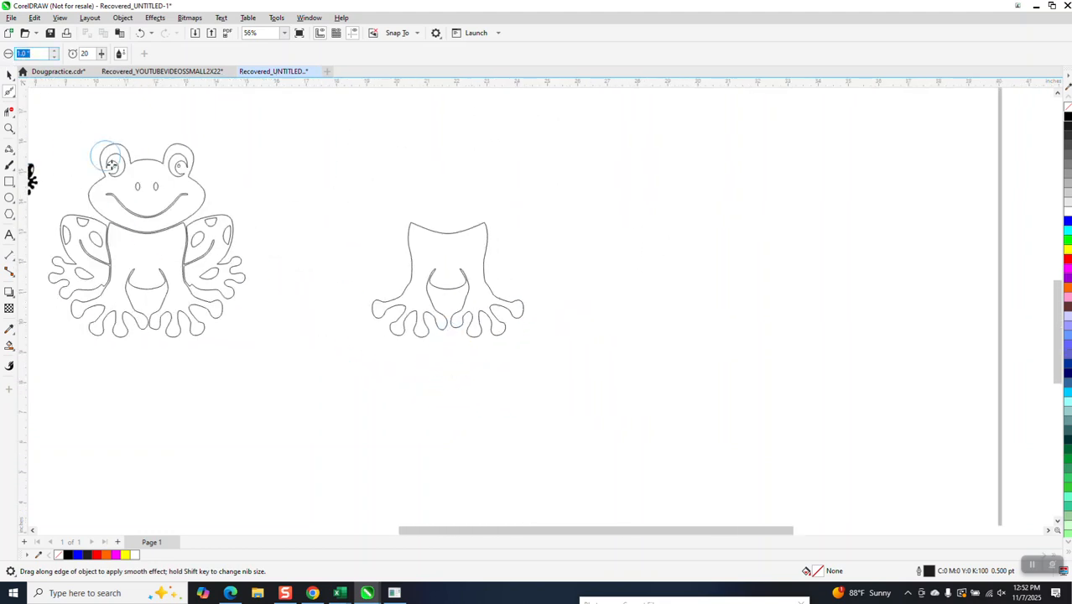
click(9, 74)
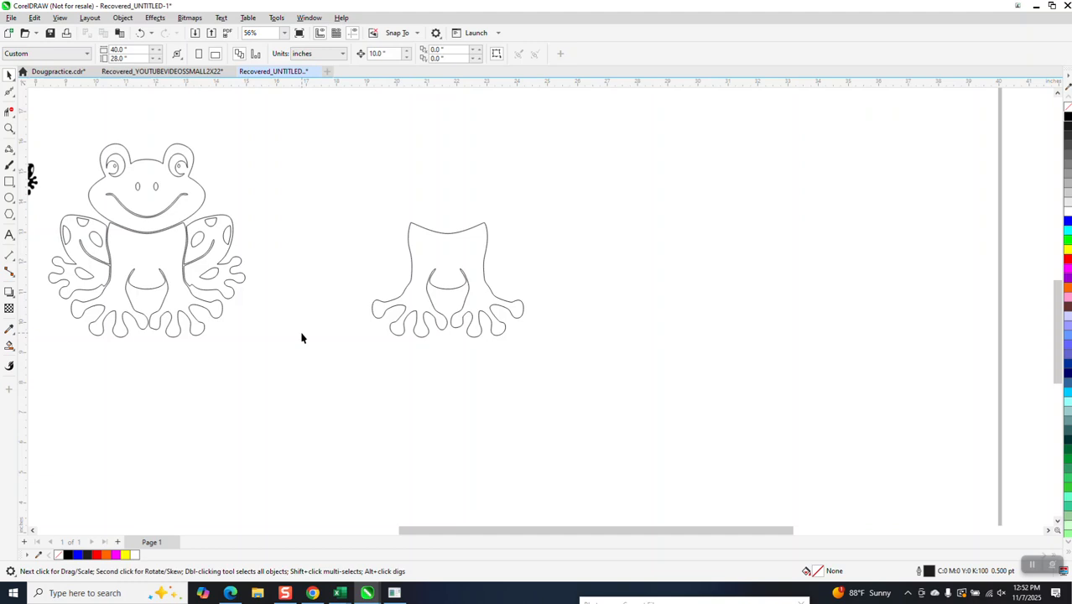
click(220, 317)
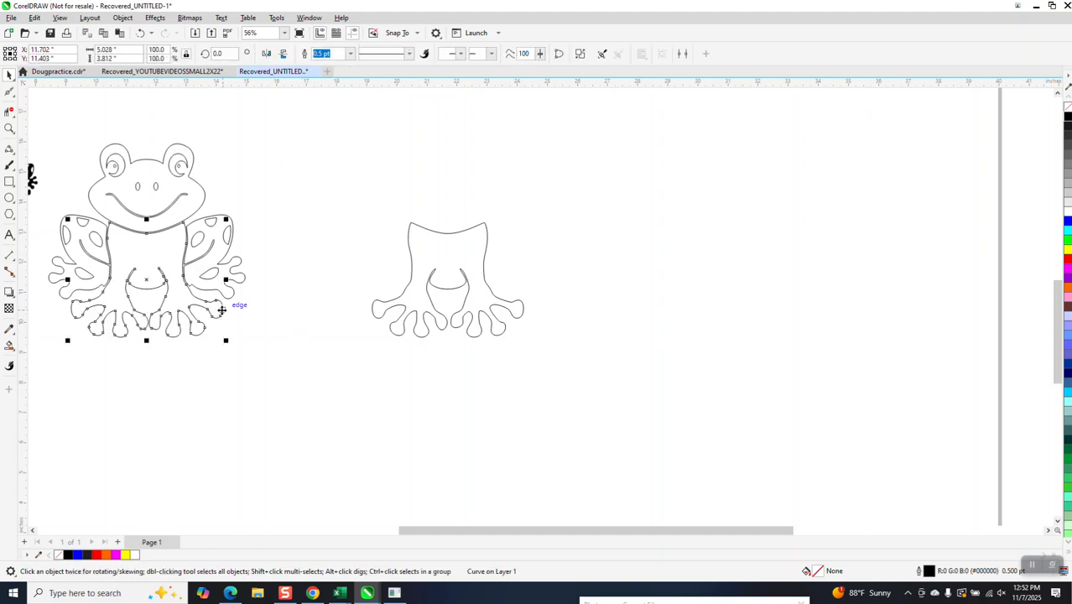
key(Delete)
drag(152, 300, 136, 369)
drag(608, 400, 608, 400)
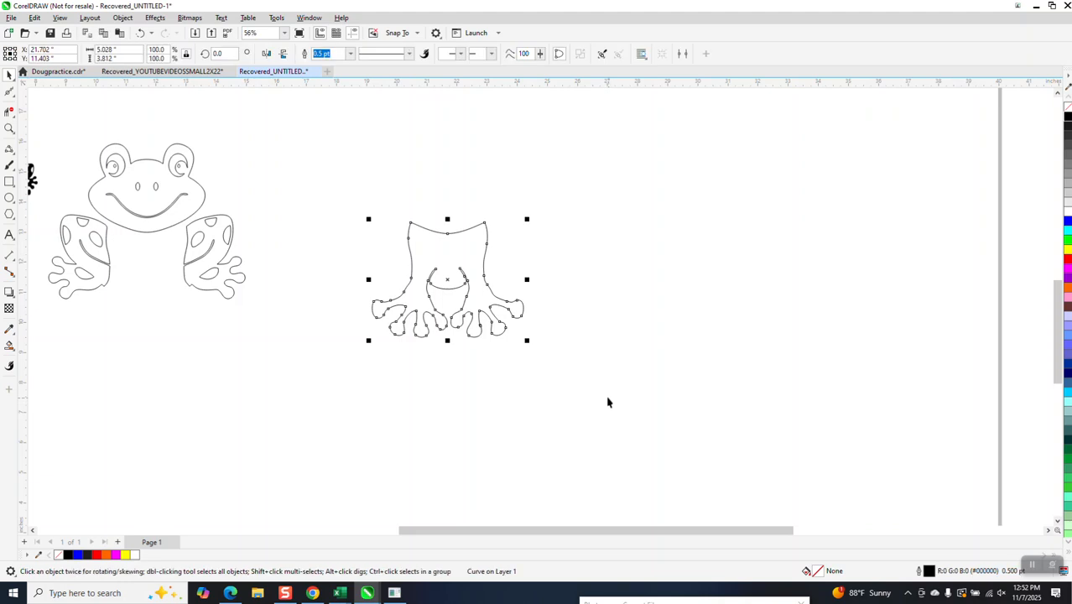
Undo the reworked body shape's move off the frog, and shift the black bitmap frog farther left of the outlines
key(ctrl+z)
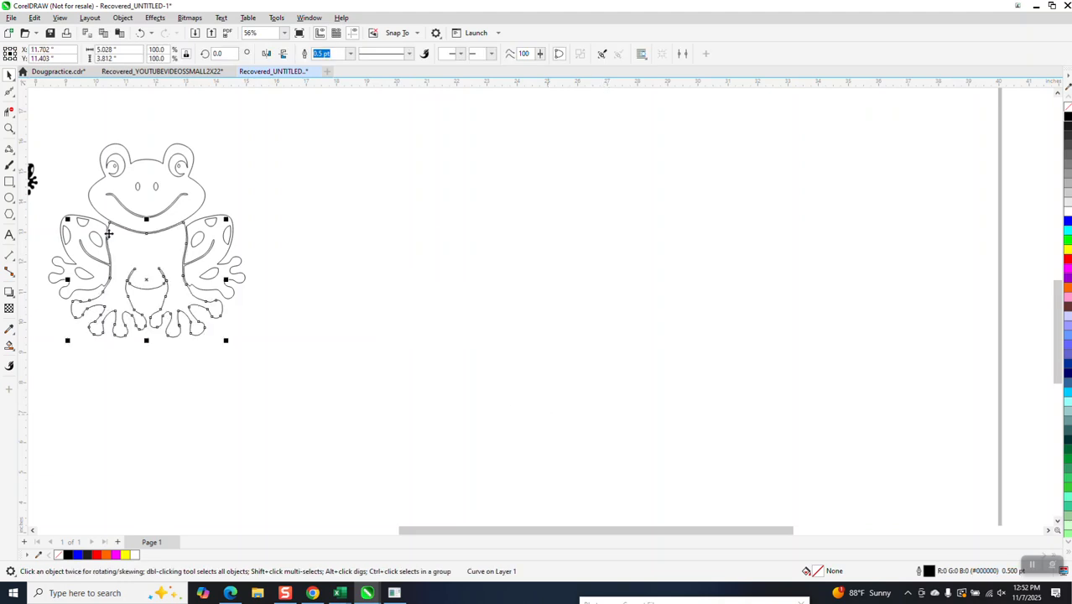
click(9, 128)
drag(80, 142, 328, 402)
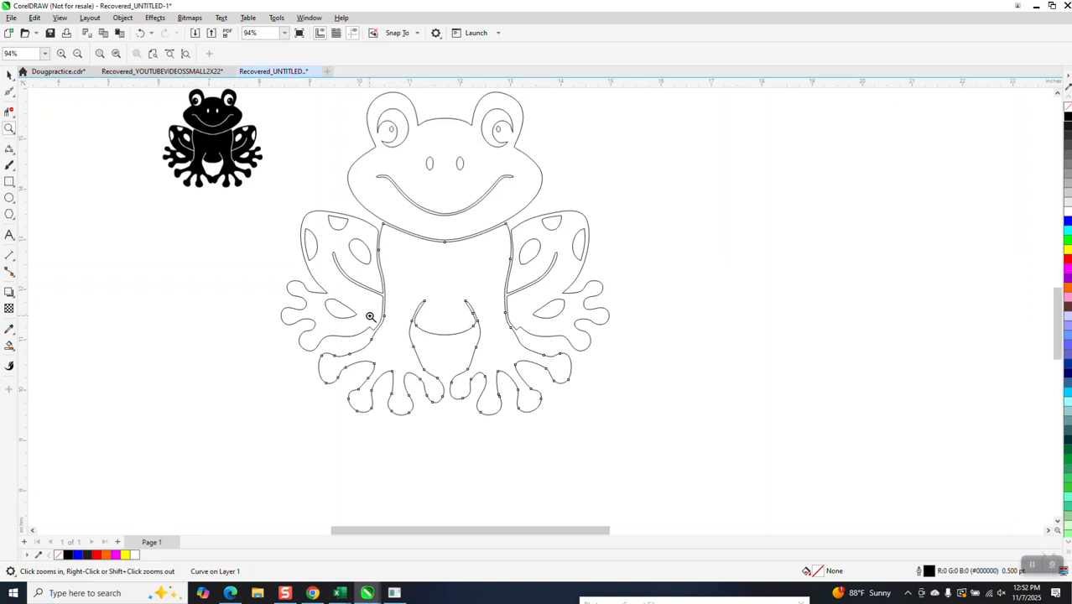
scroll(371, 316, down, 1)
click(13, 76)
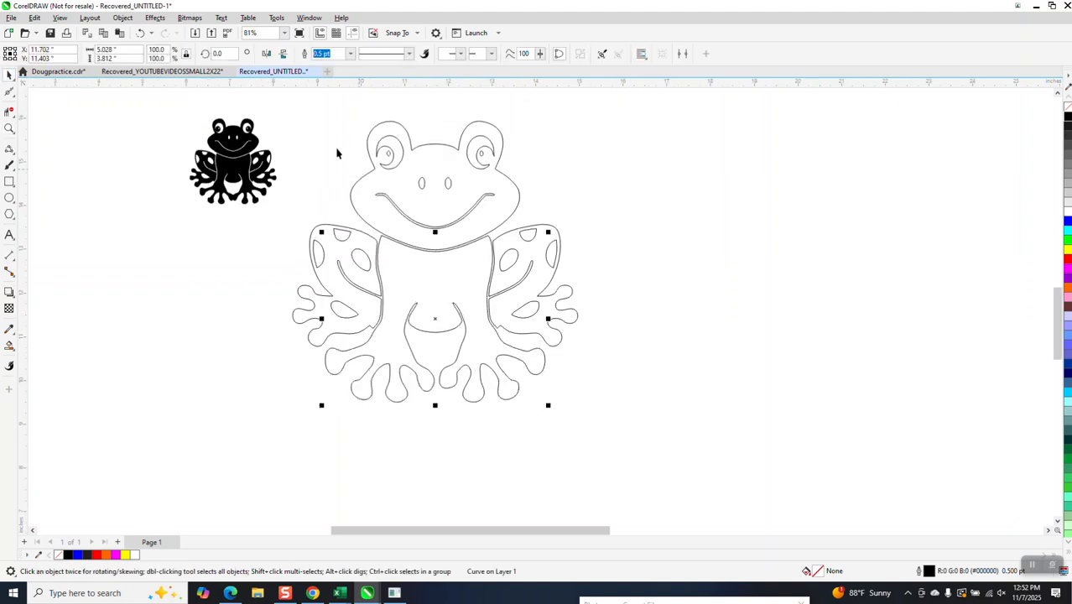
drag(252, 155, 173, 156)
Combine all the frog outlines into a single curve and shift it slightly left
drag(266, 96, 658, 475)
click(329, 55)
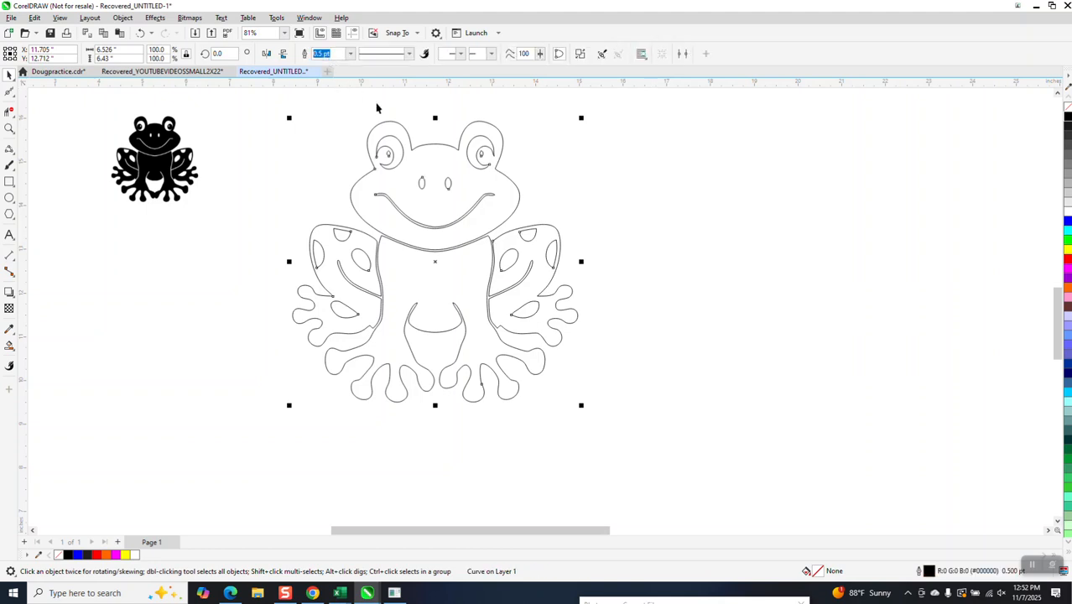
click(587, 160)
mouse_move(515, 209)
mouse_down()
mouse_move(546, 210)
mouse_move(491, 210)
mouse_move(500, 208)
mouse_up()
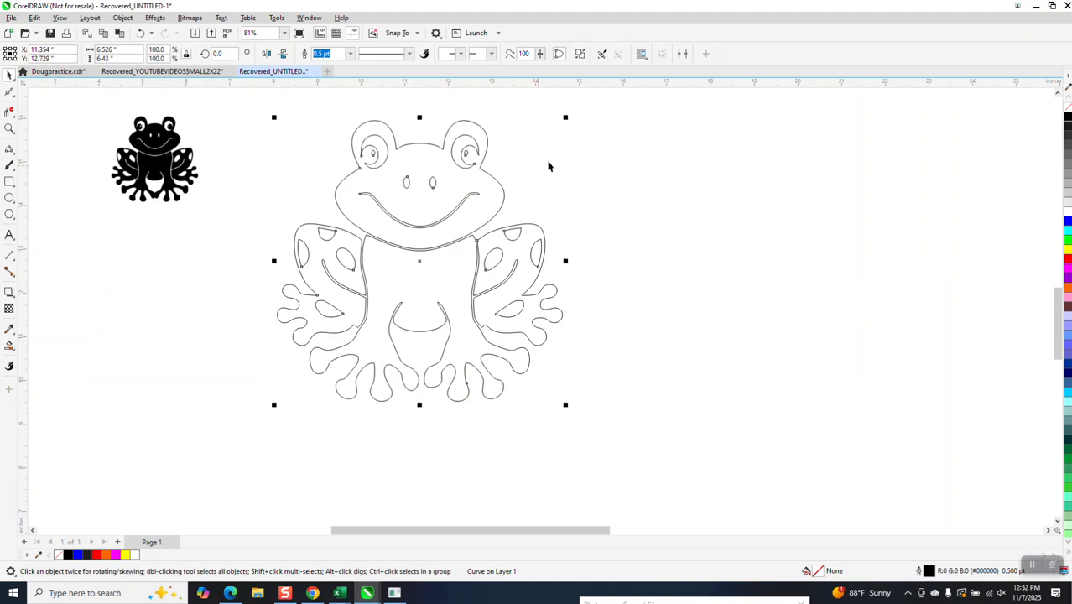
Colour the frog's outline red and try a one-step outside contour with a 0.25-inch offset
click(155, 18)
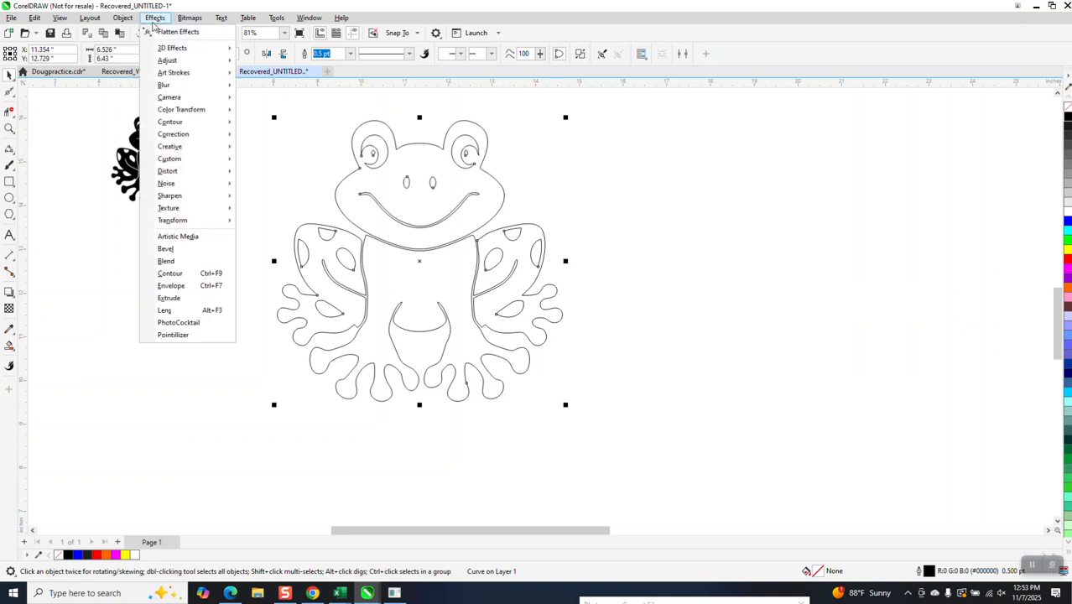
click(176, 274)
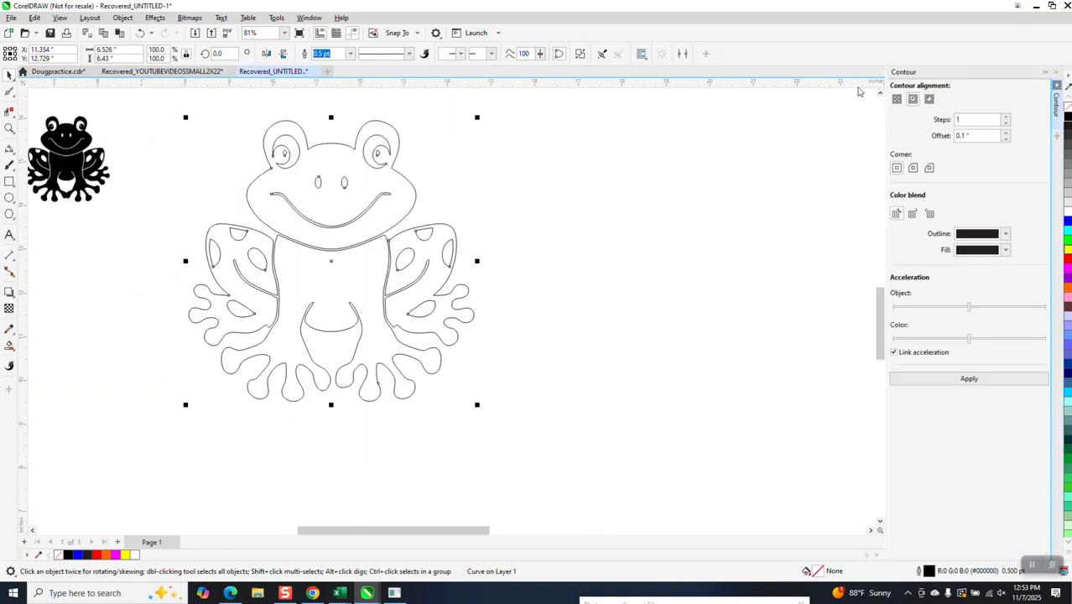
click(929, 99)
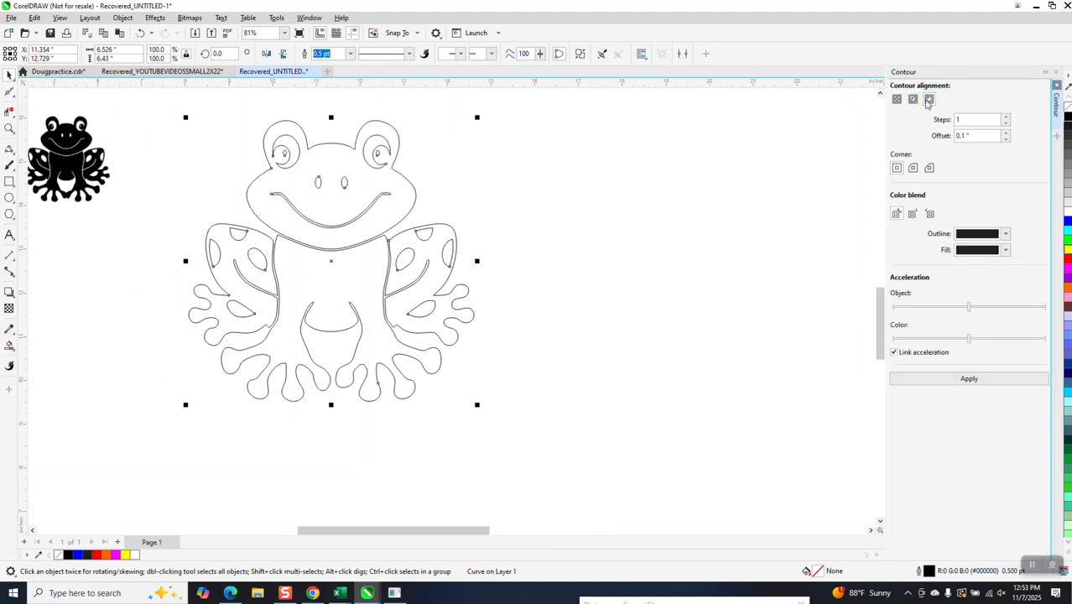
double_click(975, 136)
text(.25)
key(Return)
right_click(1064, 261)
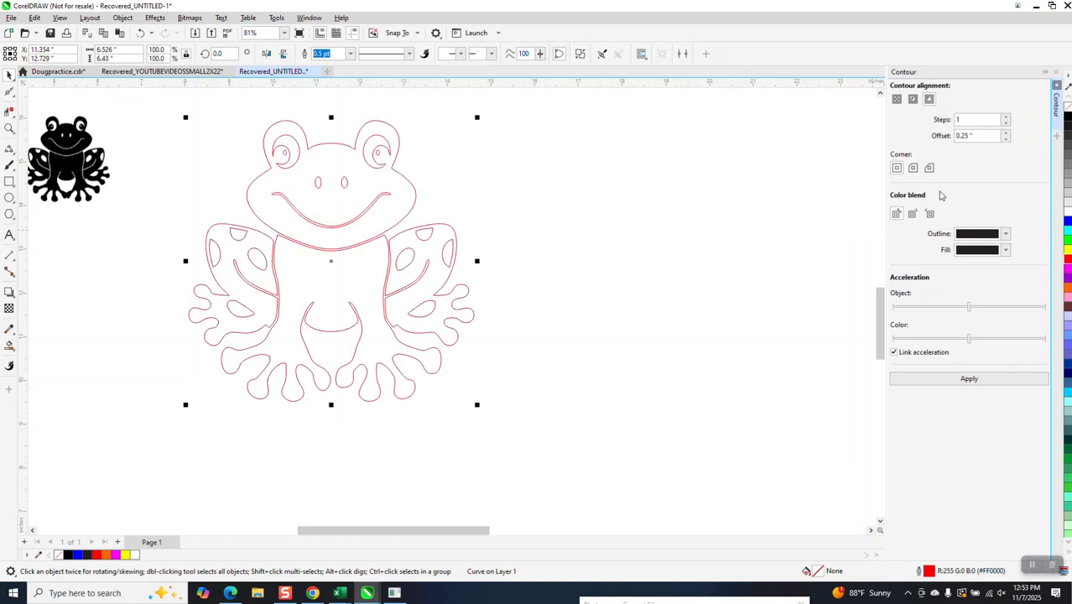
click(969, 378)
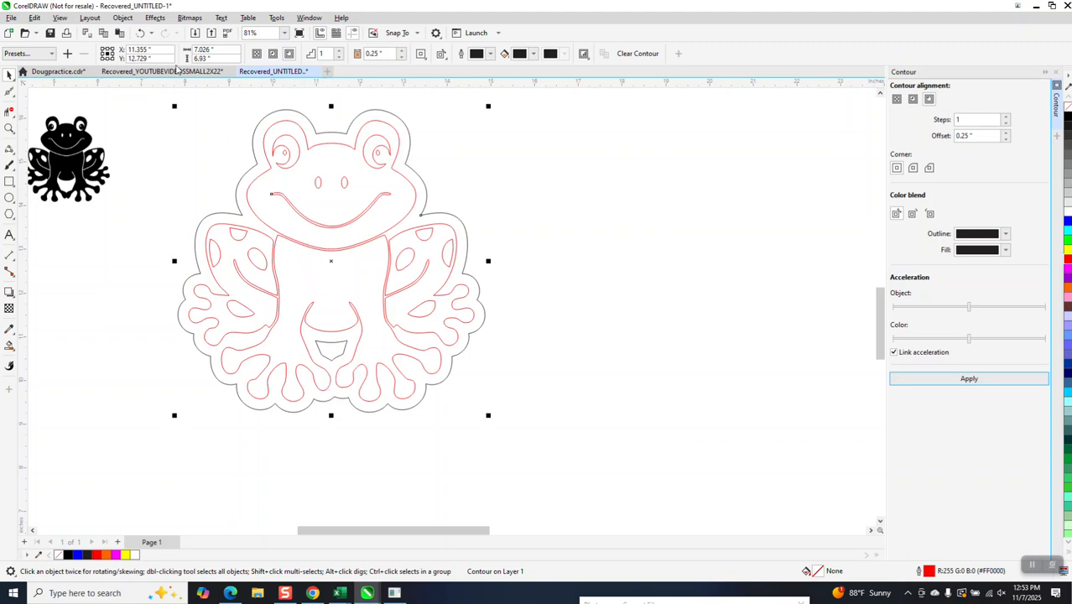
click(140, 33)
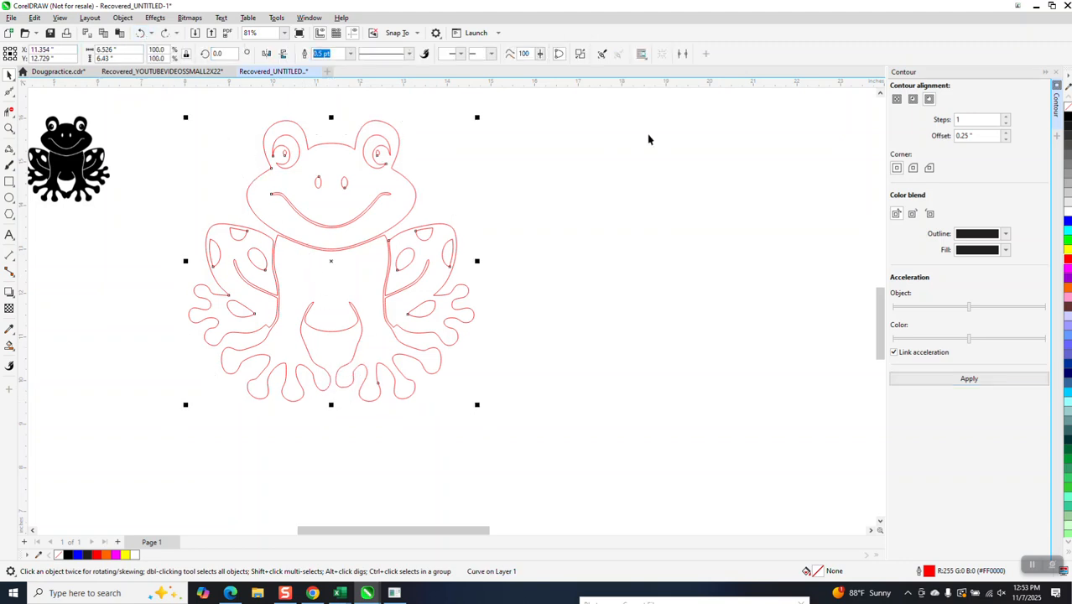
Try an outside contour around the frog with a 0.15-inch offset
double_click(977, 136)
text(.15)
click(969, 379)
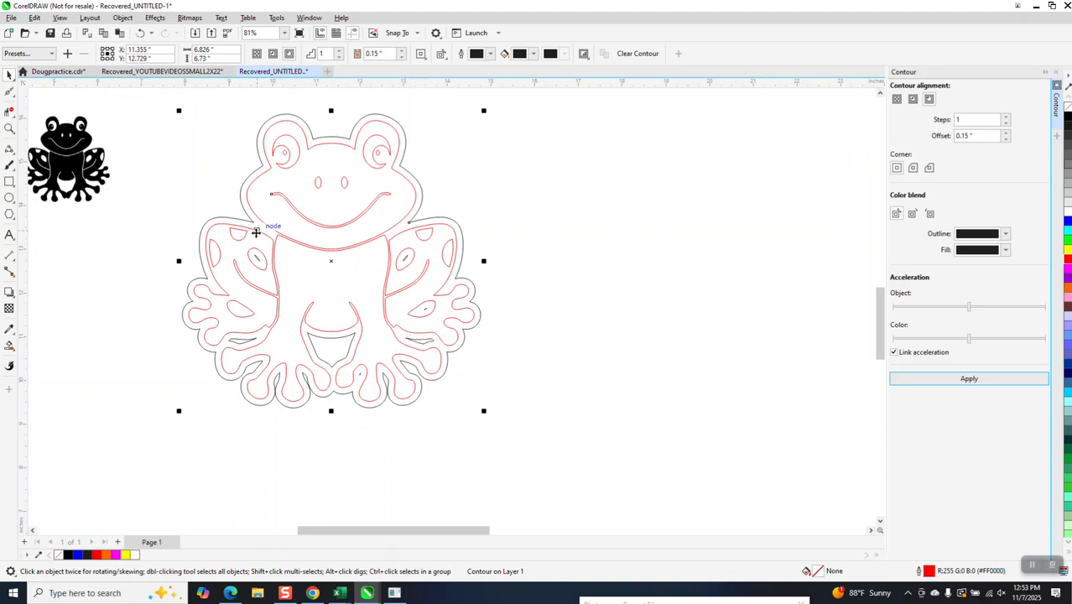
click(140, 33)
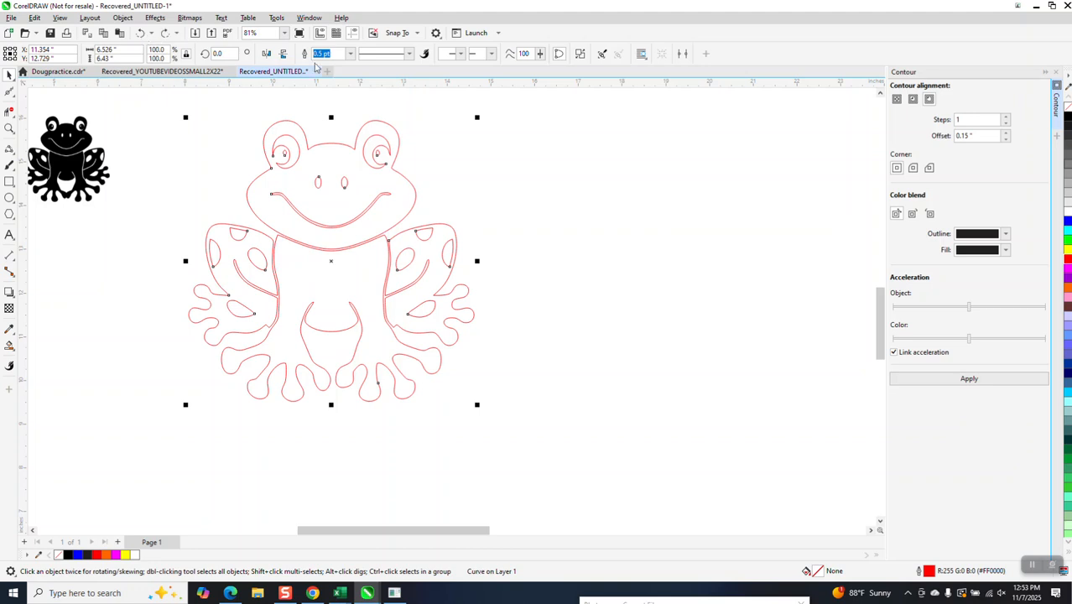
Try an outside contour around the frog with a 0.1-inch offset
double_click(973, 134)
key(BackSpace)
text(.1)
click(969, 378)
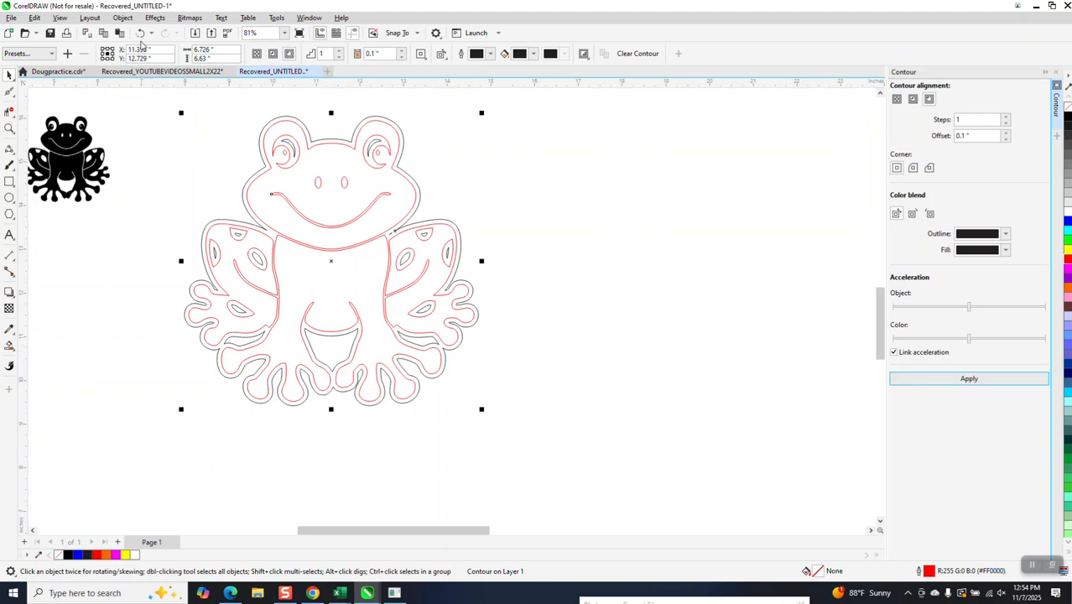
click(140, 33)
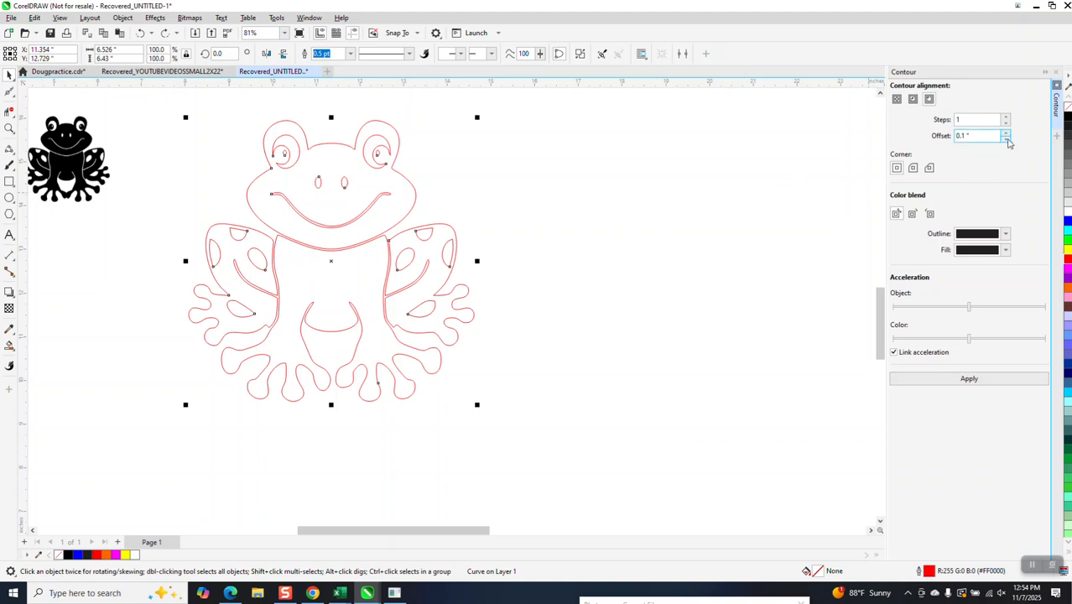
Apply a one-step outside contour to the frog with a 0.05-inch offset
drag(987, 137, 940, 149)
text(.05)
click(985, 382)
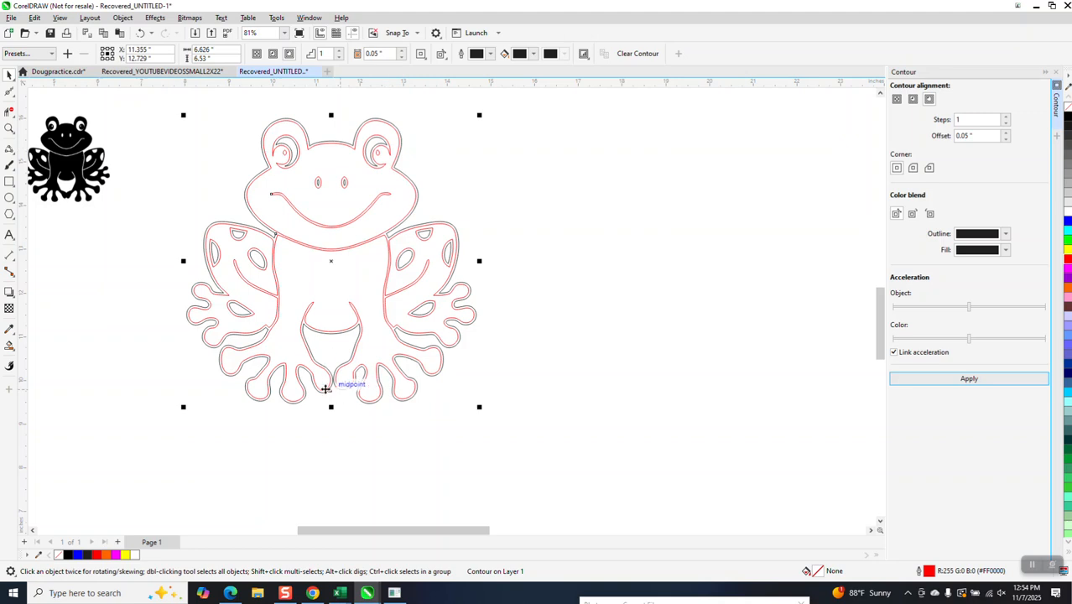
Break the contour apart from the frog and move the black contour curve 10 inches right
click(6, 75)
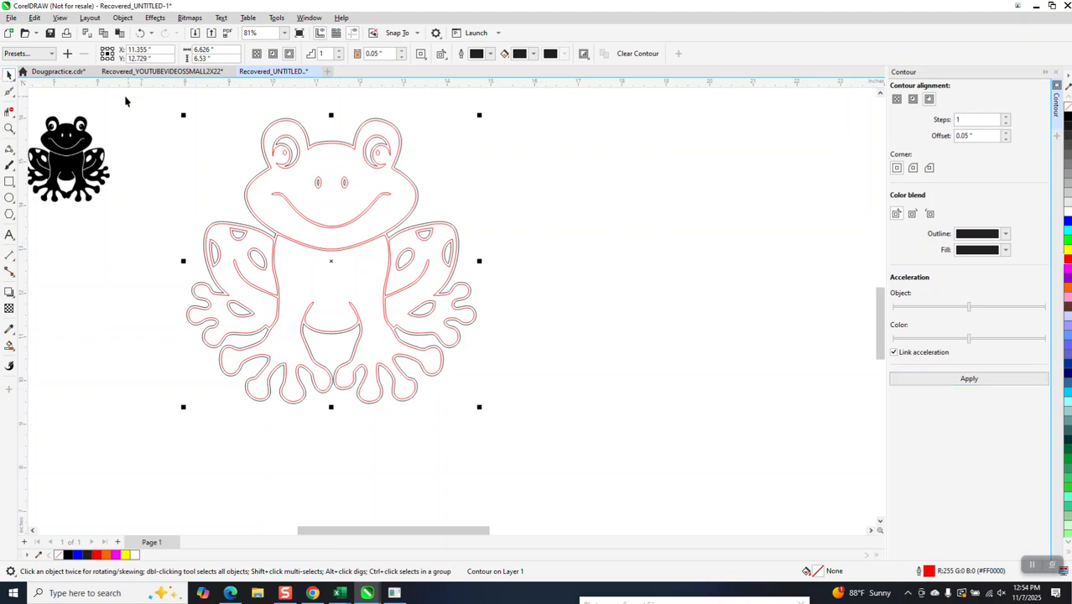
click(123, 18)
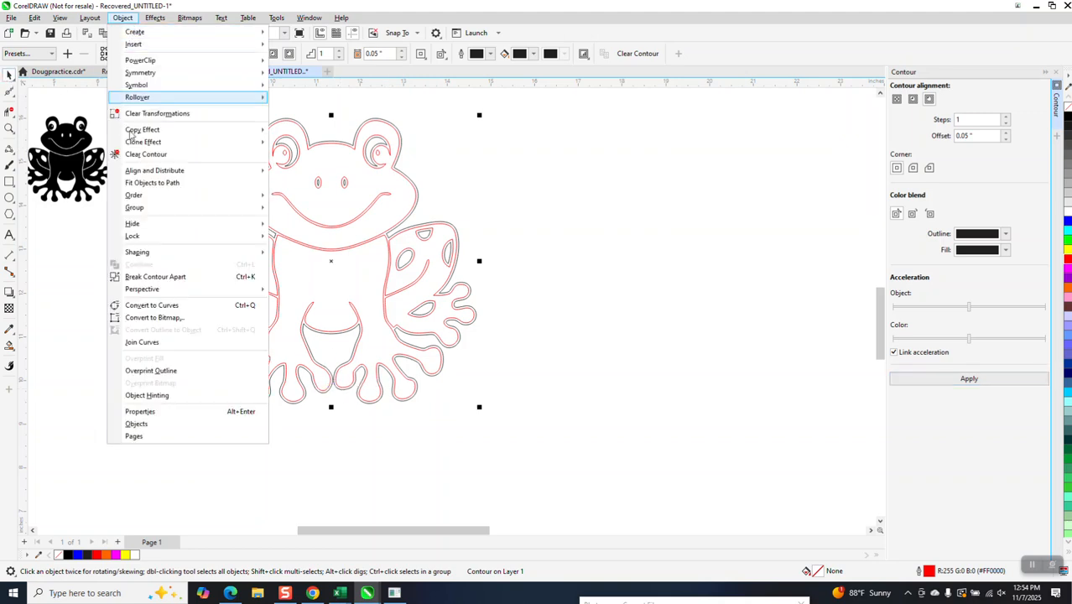
click(164, 278)
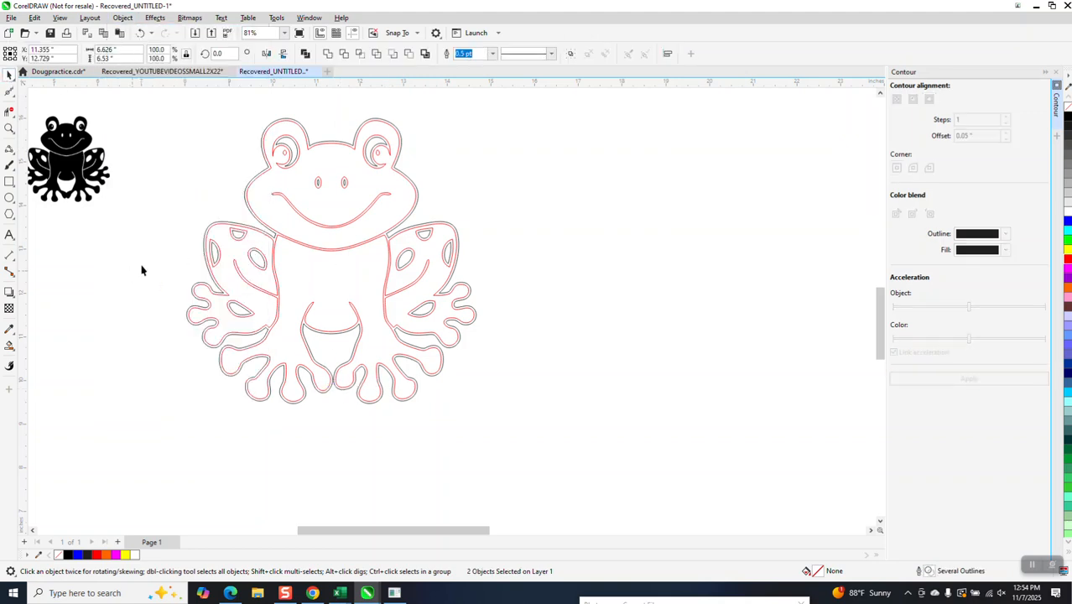
click(393, 165)
key(Right)
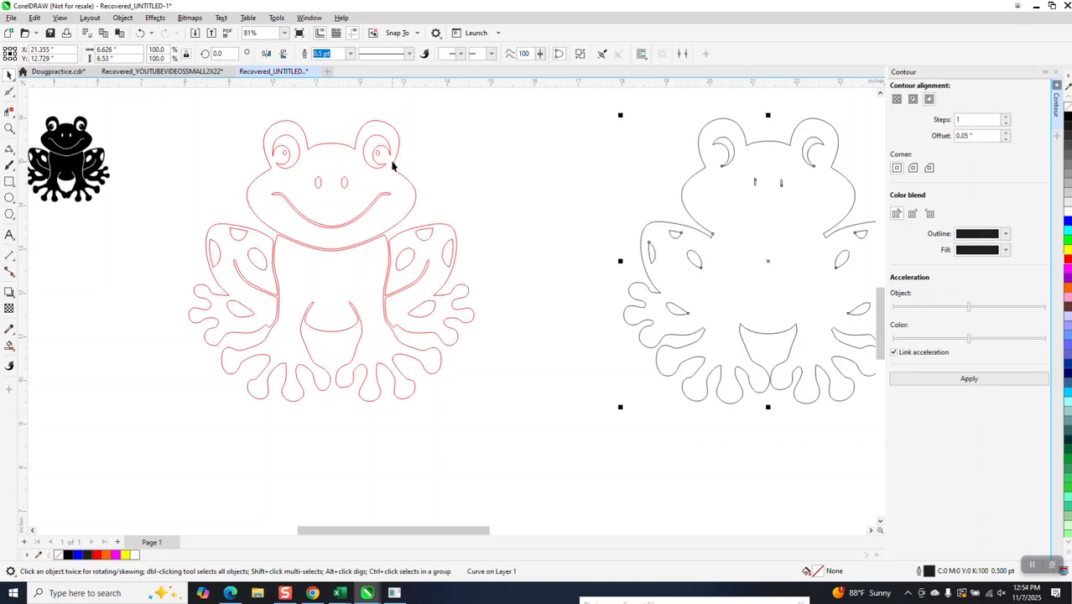
Break the moved contour curve apart into separate curves
scroll(412, 257, down, 1)
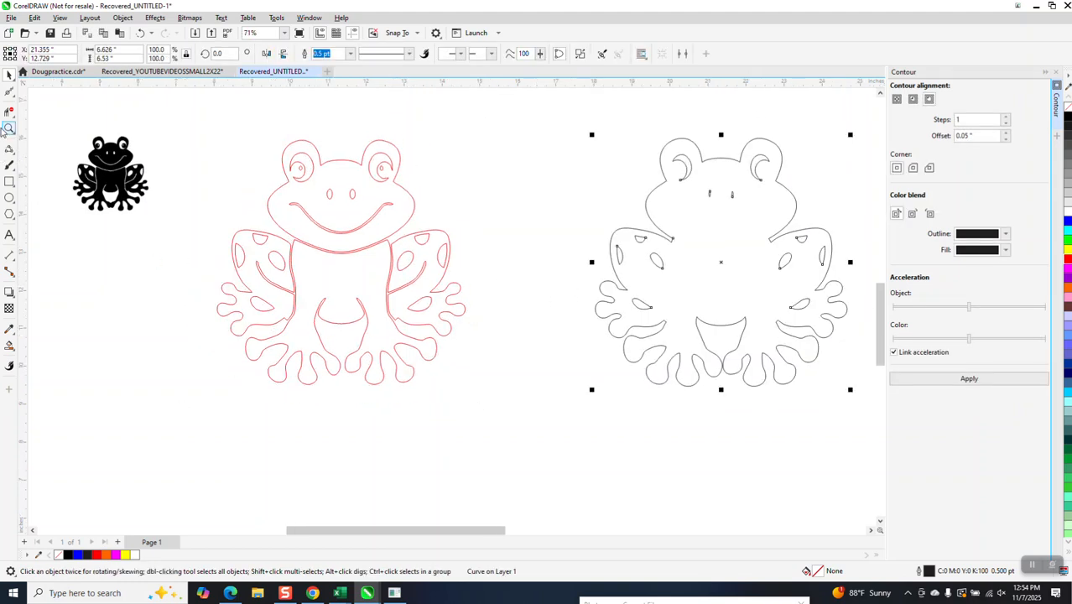
click(122, 17)
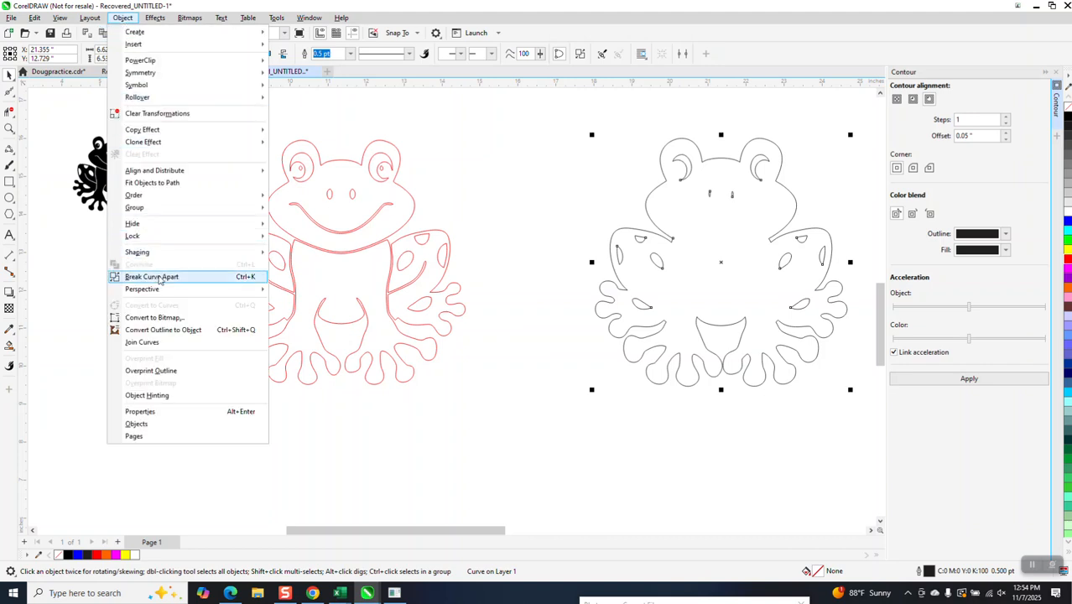
click(151, 277)
click(500, 168)
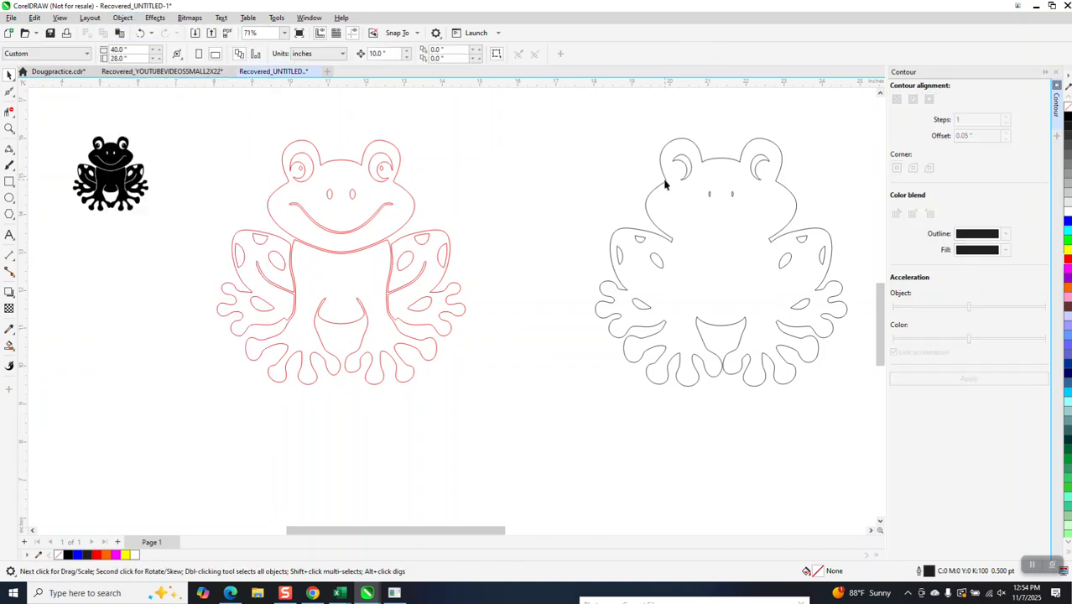
Fill the combined frog with black and remove its outline
click(303, 210)
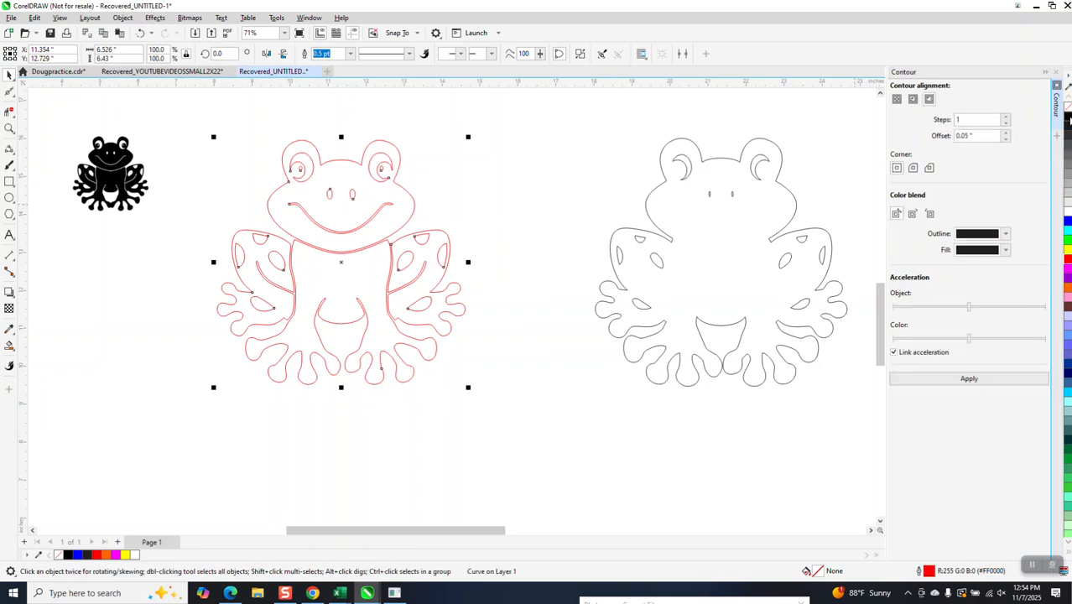
click(1069, 120)
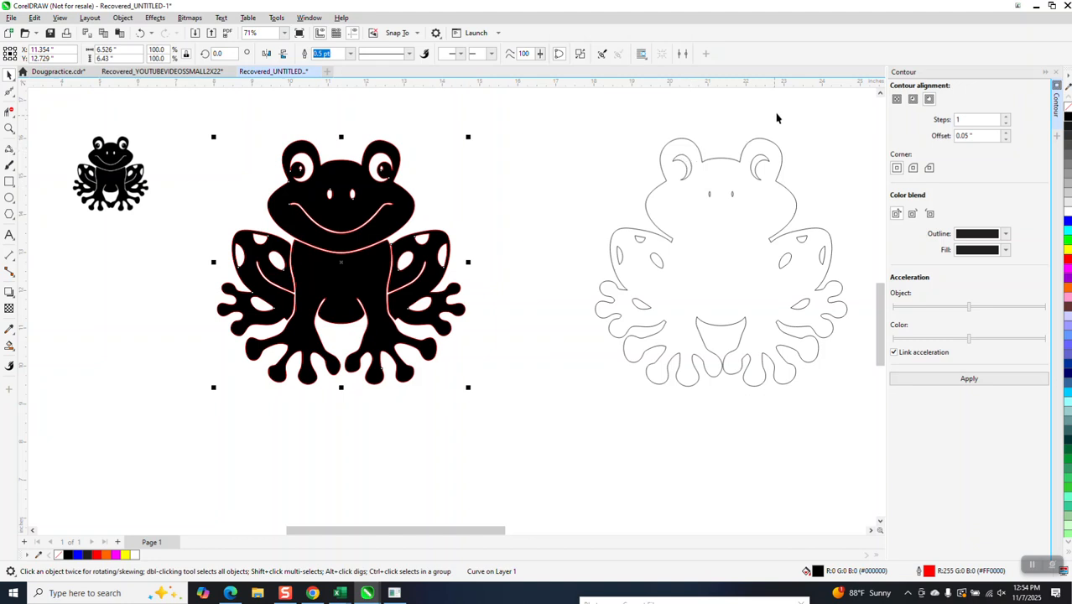
right_click(1066, 106)
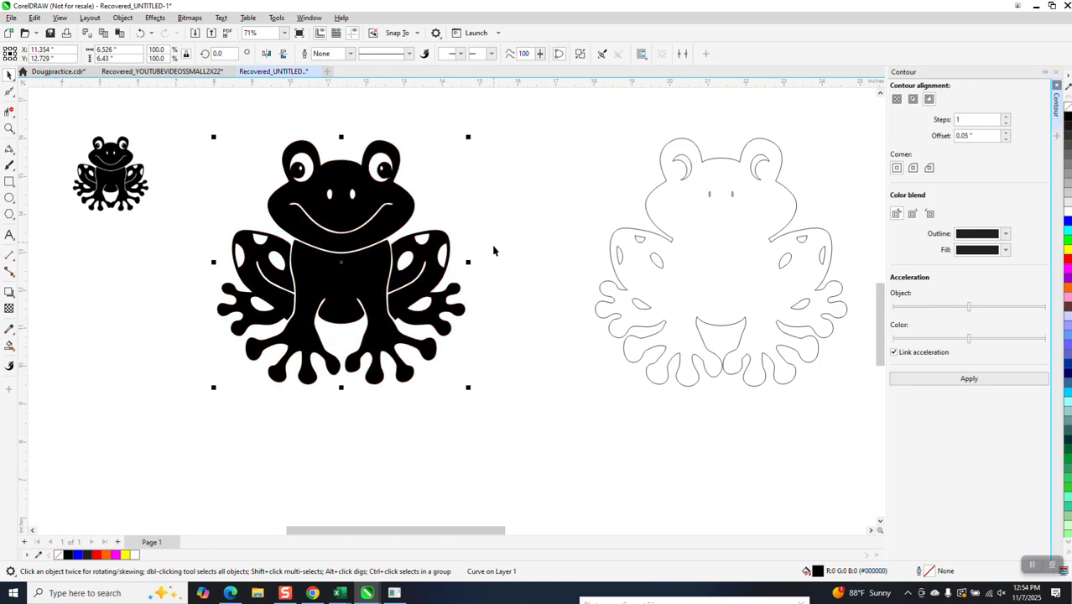
Colour the outer contour's outline red and move it 10 inches left to surround the black frog
click(755, 233)
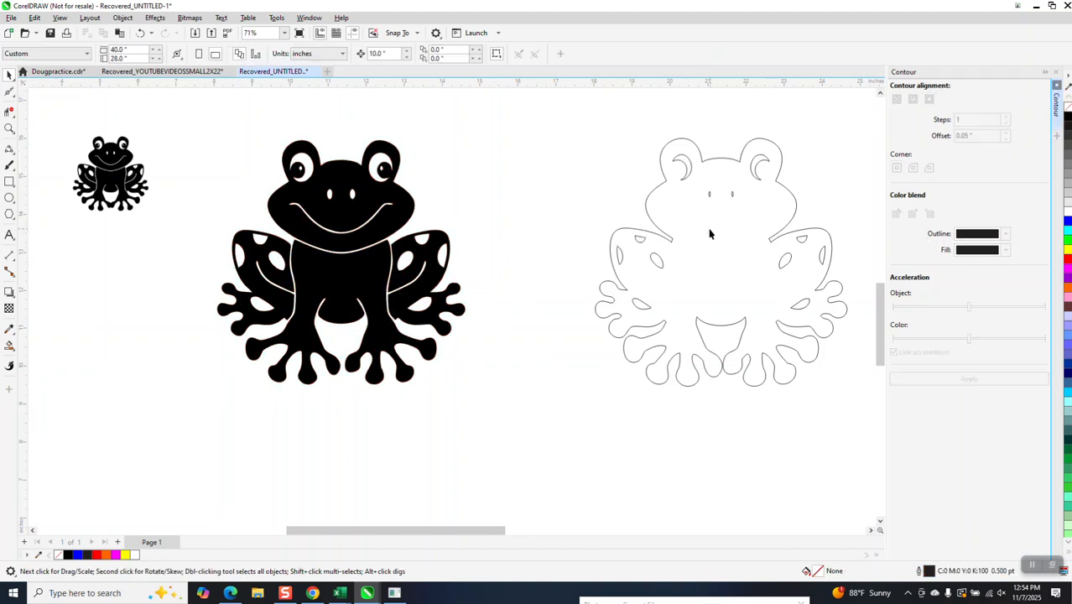
click(671, 245)
right_click(1068, 259)
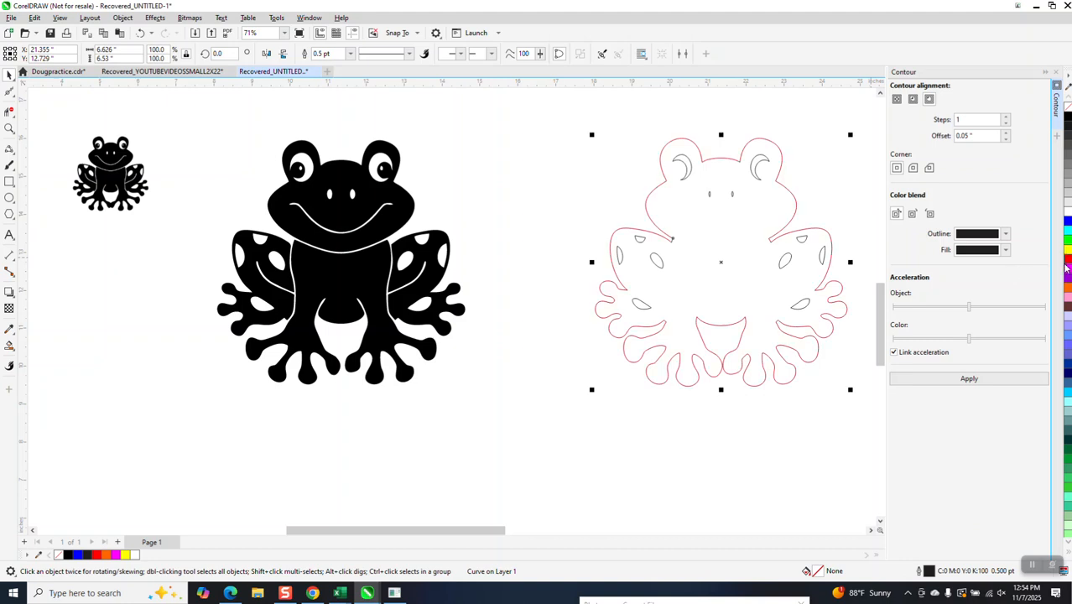
key(shift+Left)
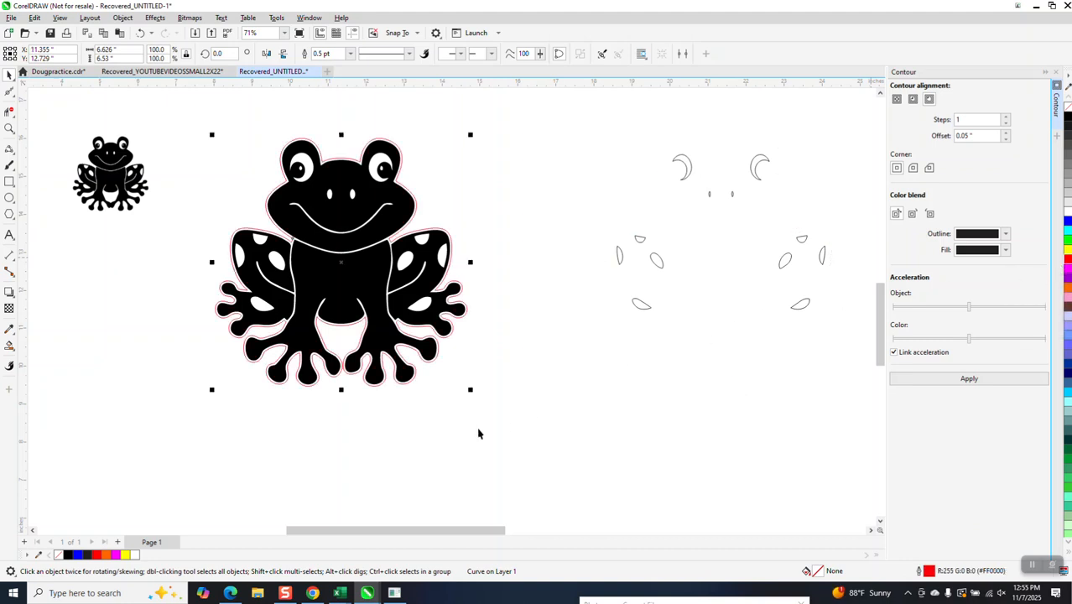
Draw a rectangle about 7.8 by 8.2 inches around the black frog and its red contour
click(10, 129)
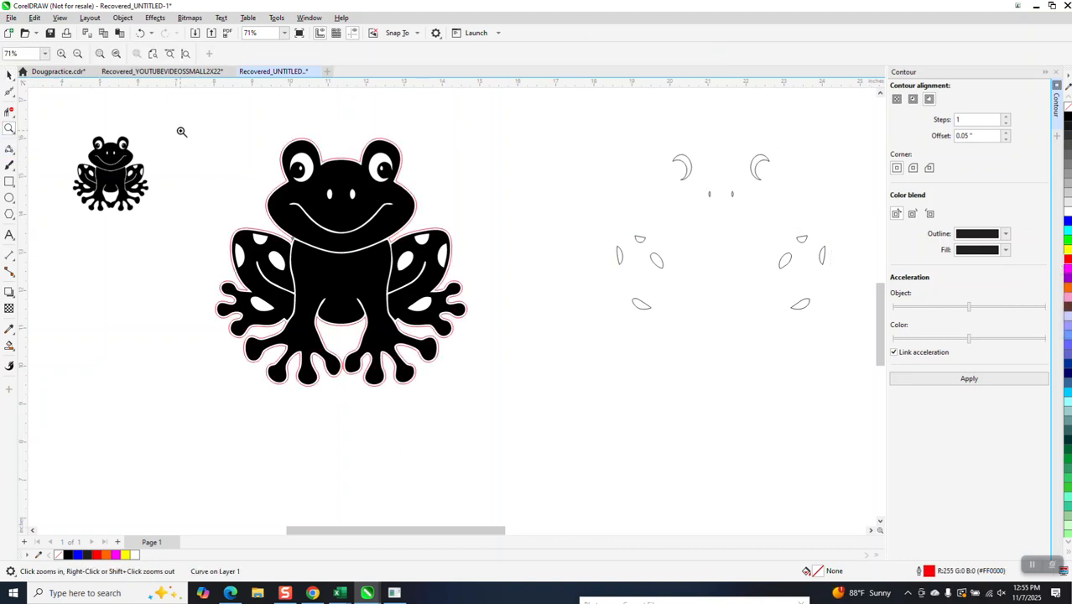
drag(218, 126, 543, 320)
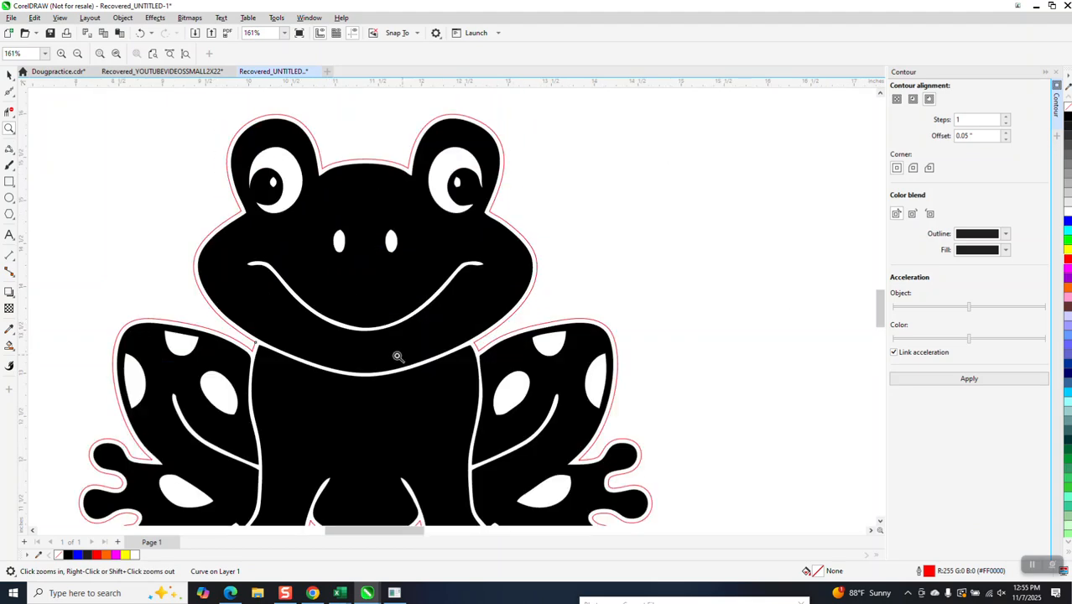
scroll(322, 317, down, 1)
scroll(514, 399, down, 1)
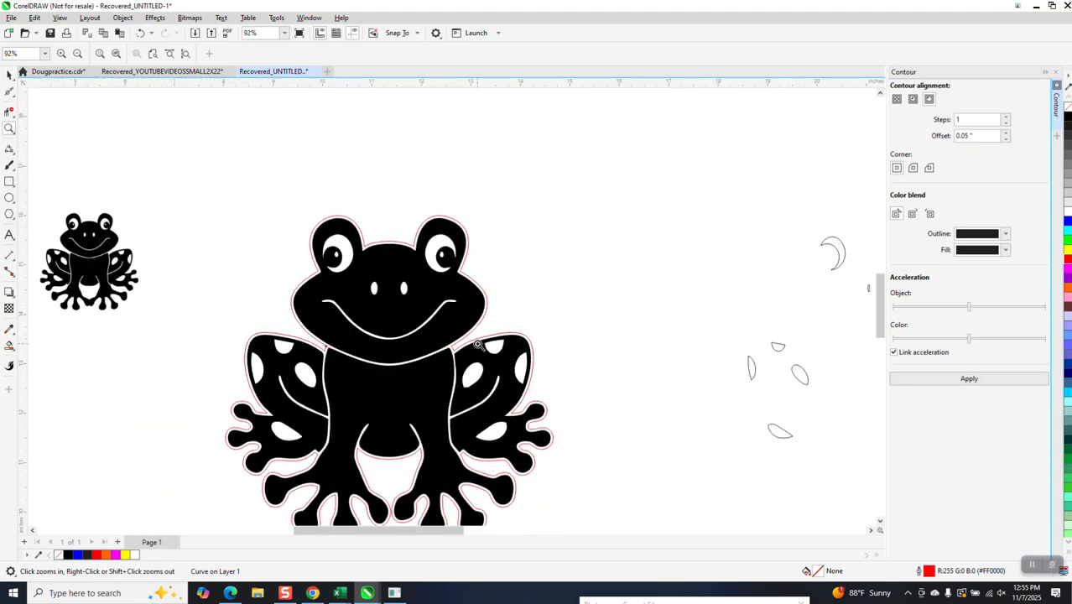
scroll(392, 370, down, 1)
scroll(391, 369, down, 1)
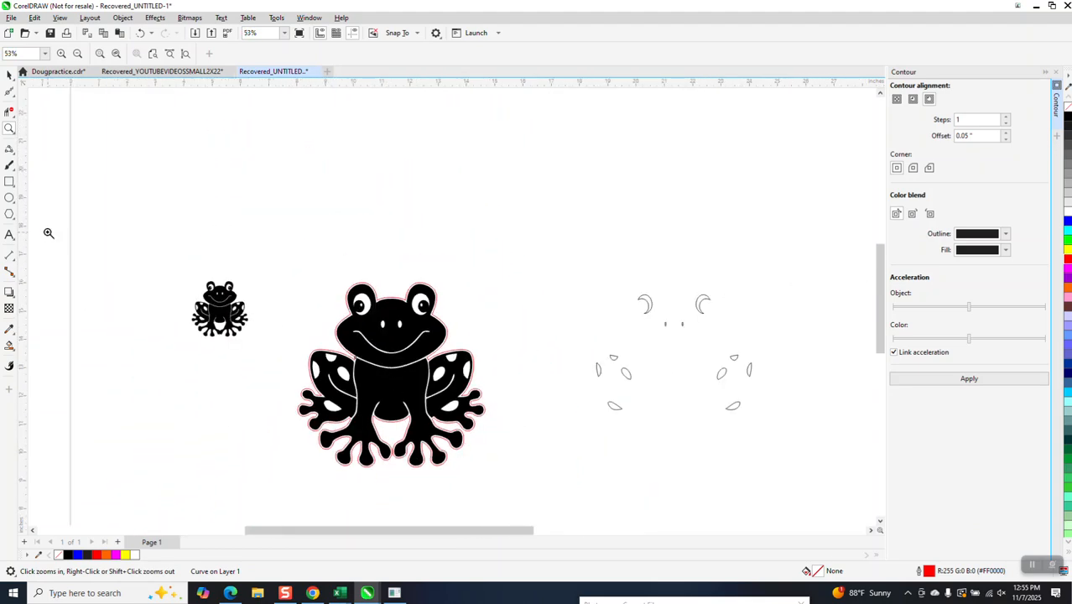
click(9, 181)
drag(283, 257, 506, 491)
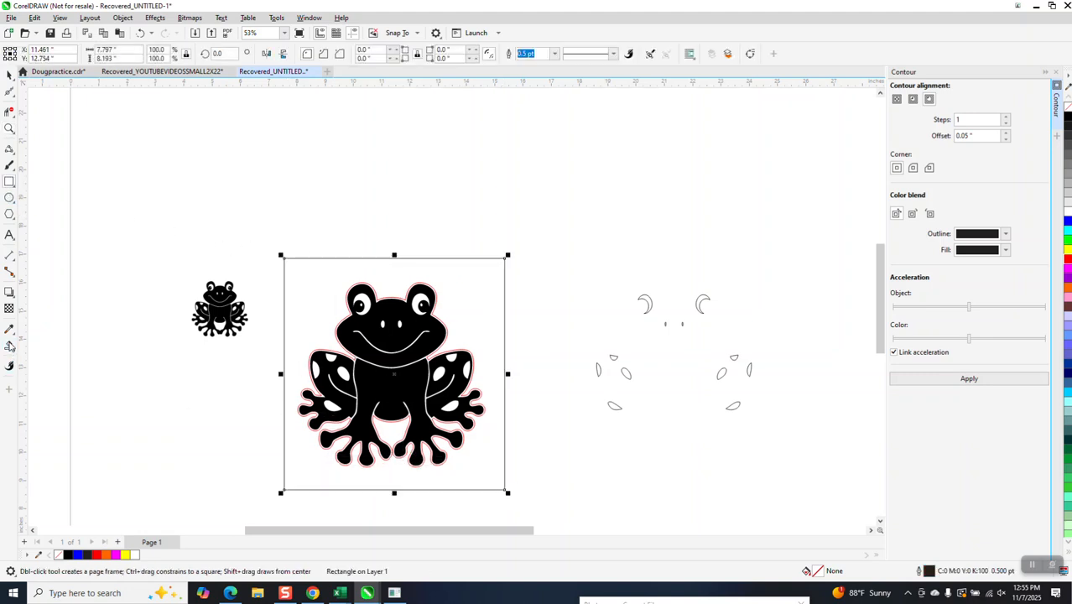
Smart-fill the area between the rectangle and the frog's red contour with yellow and inspect the filled background
click(10, 345)
click(127, 53)
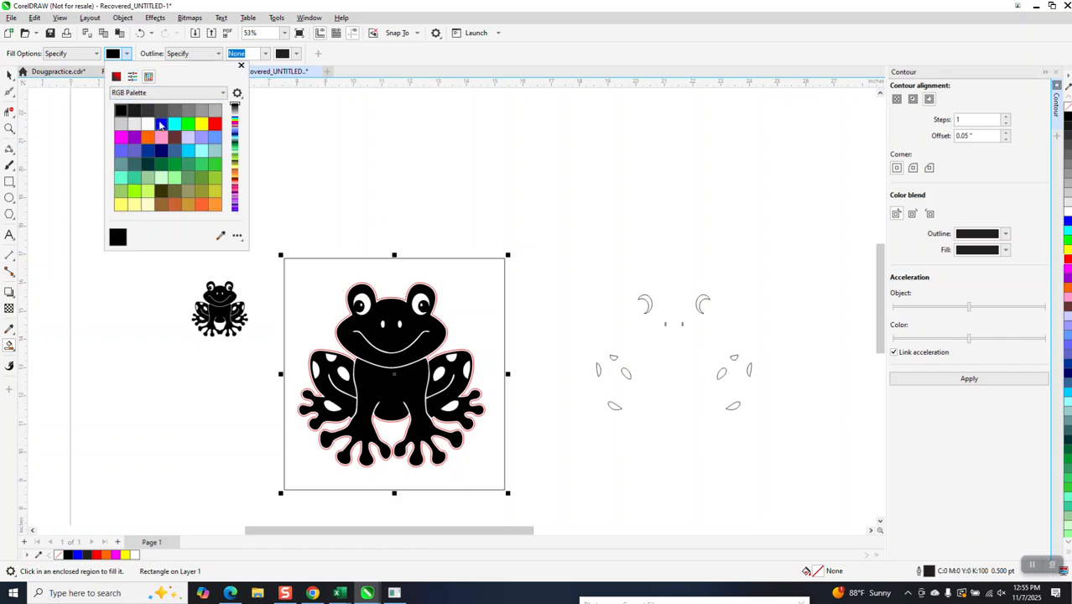
click(120, 111)
click(306, 270)
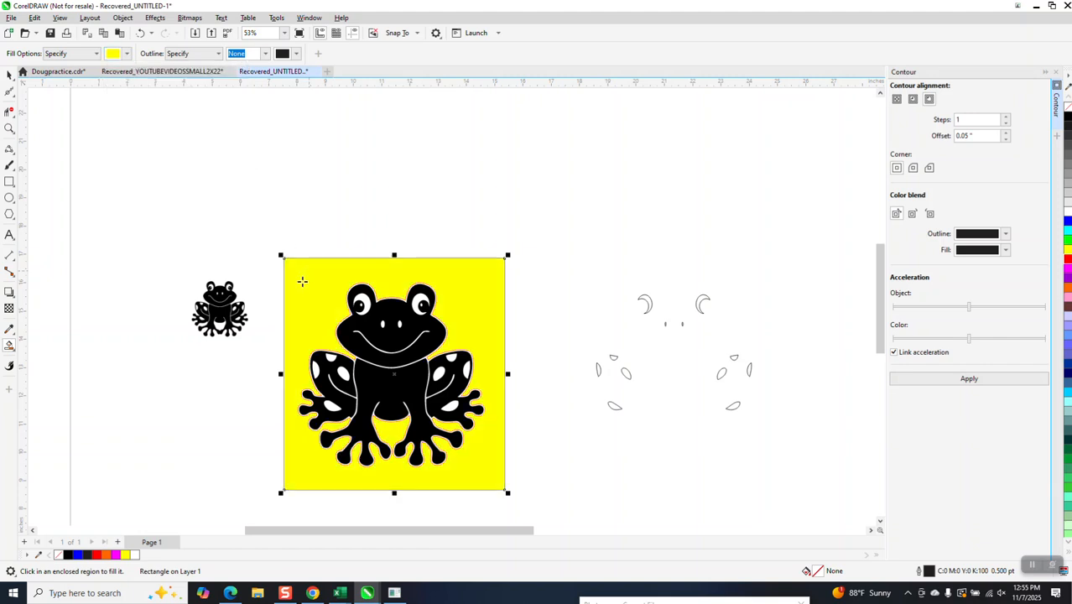
click(10, 132)
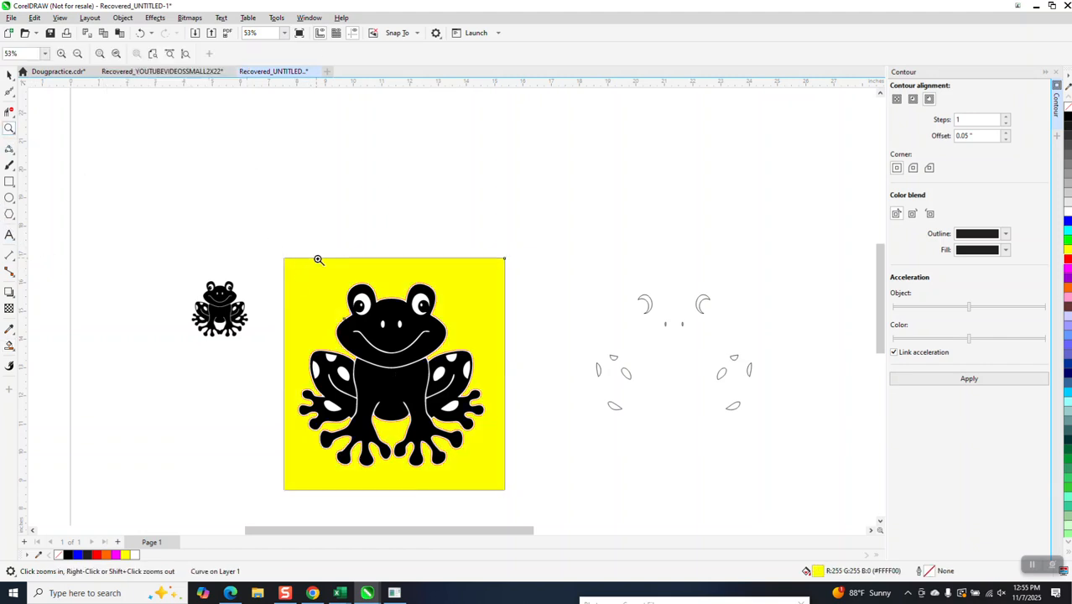
drag(323, 263, 447, 335)
scroll(401, 296, down, 2)
scroll(379, 267, down, 1)
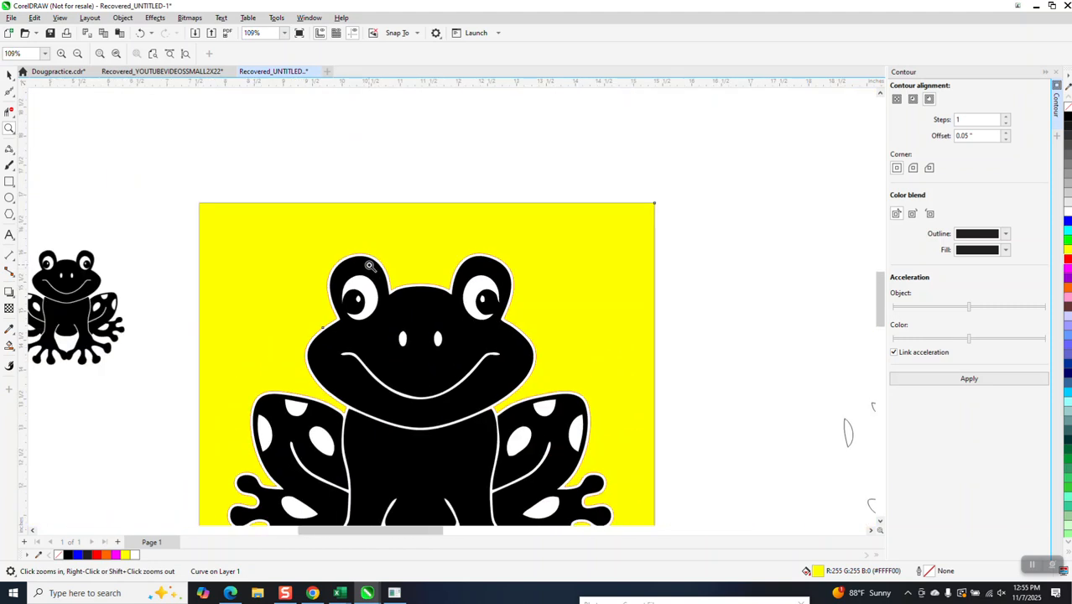
scroll(367, 268, down, 1)
click(10, 74)
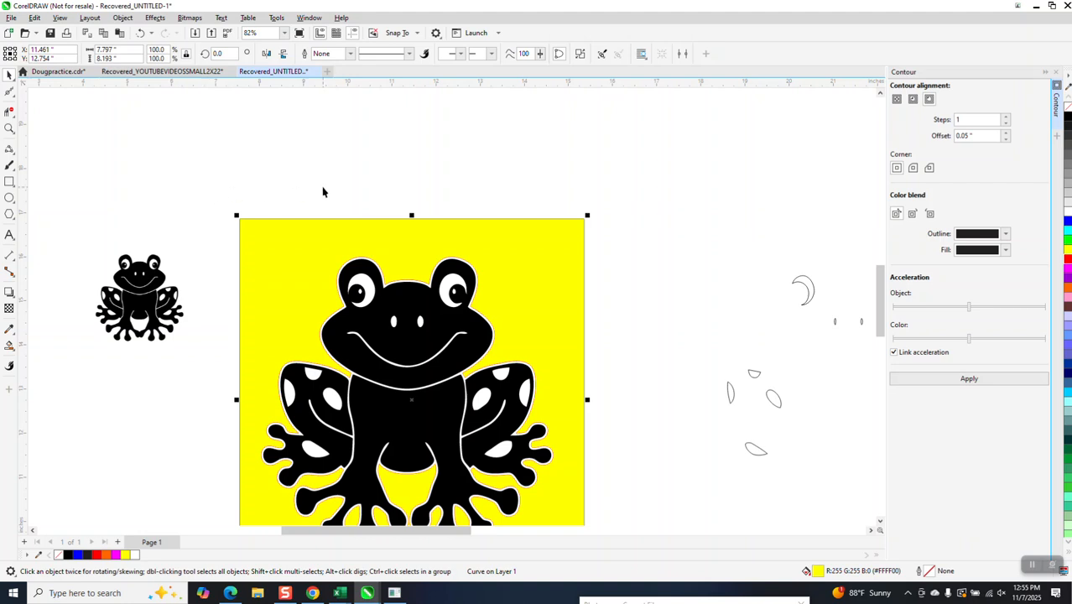
Delete the leftover eye, nostril and leg-spot curves beside the frog design
click(272, 216)
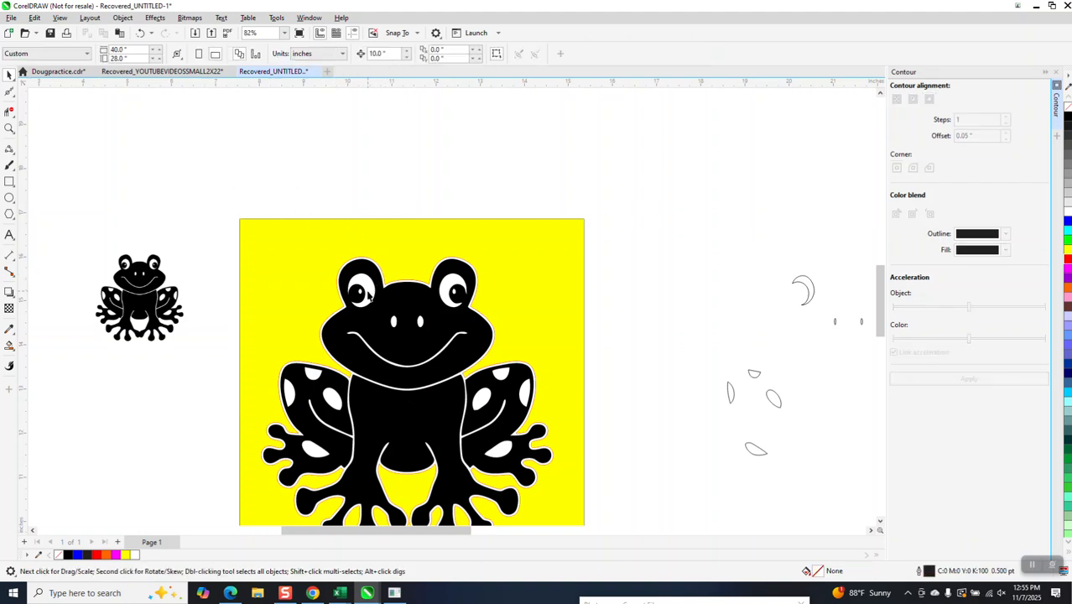
scroll(444, 240, down, 2)
drag(581, 215, 834, 438)
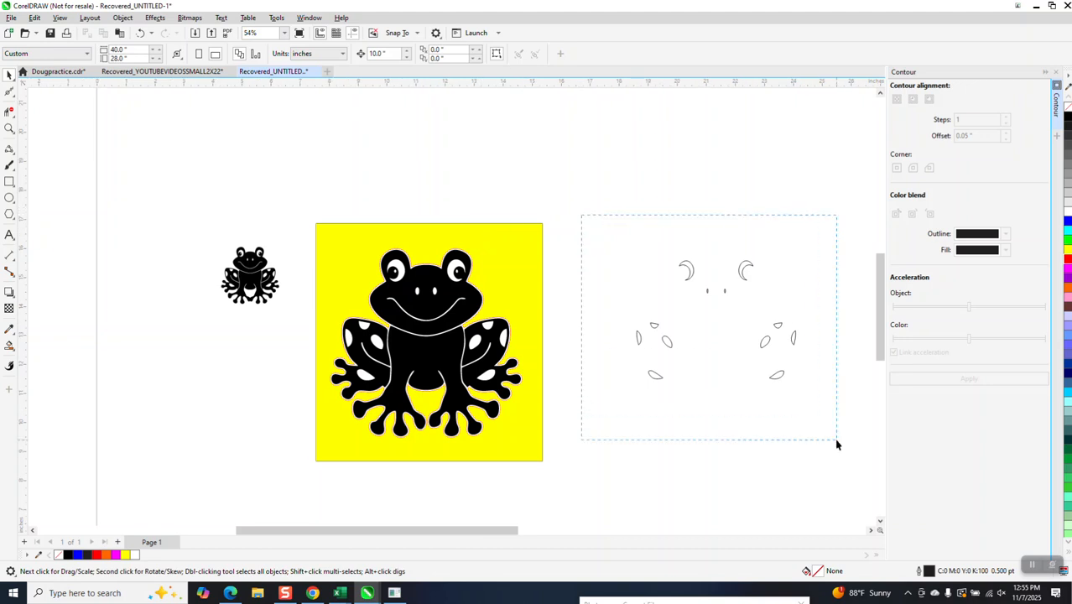
Move the yellow smart-filled background shape 10 inches to the right, off the frog, and delete it
click(484, 298)
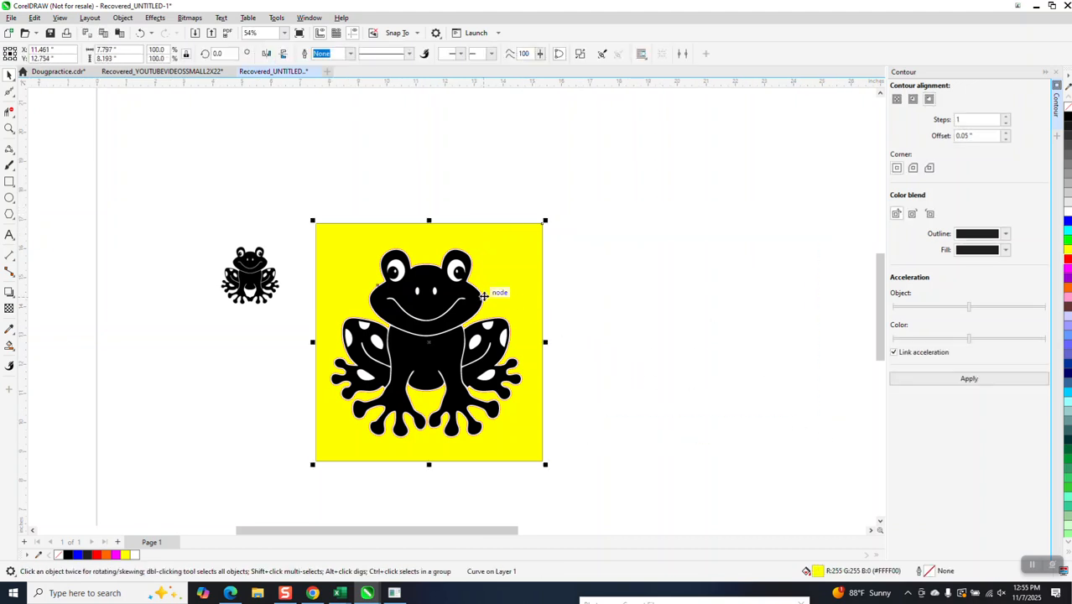
key(Right)
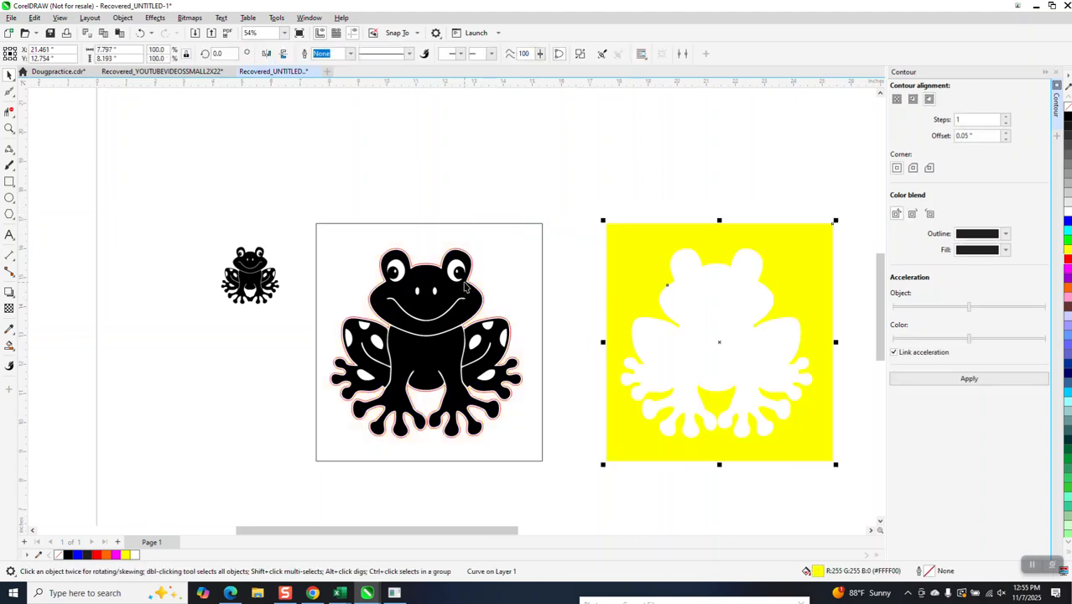
key(XF86Calculator)
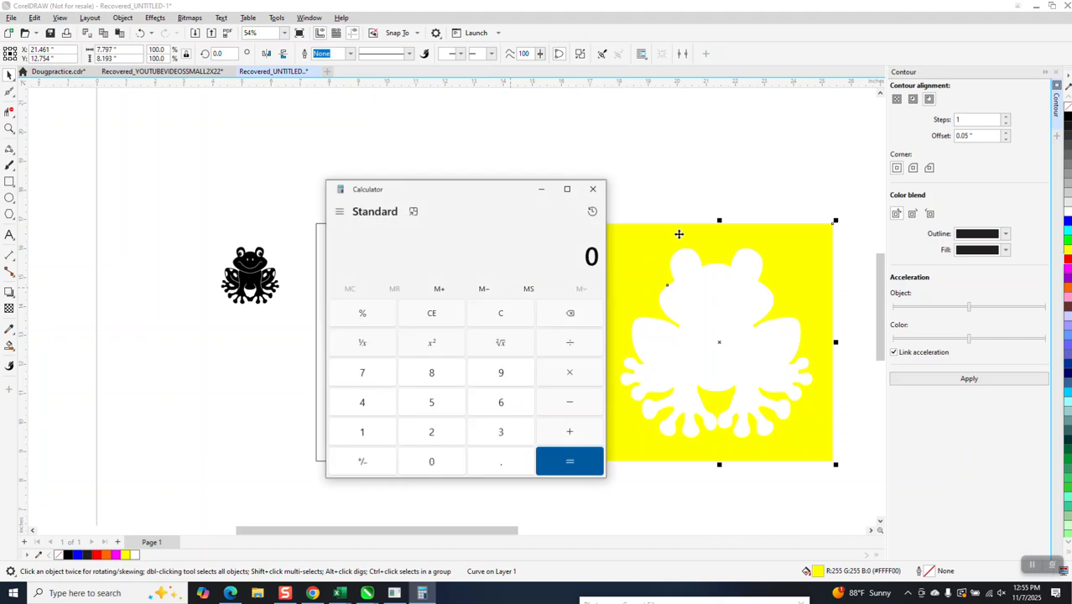
click(594, 189)
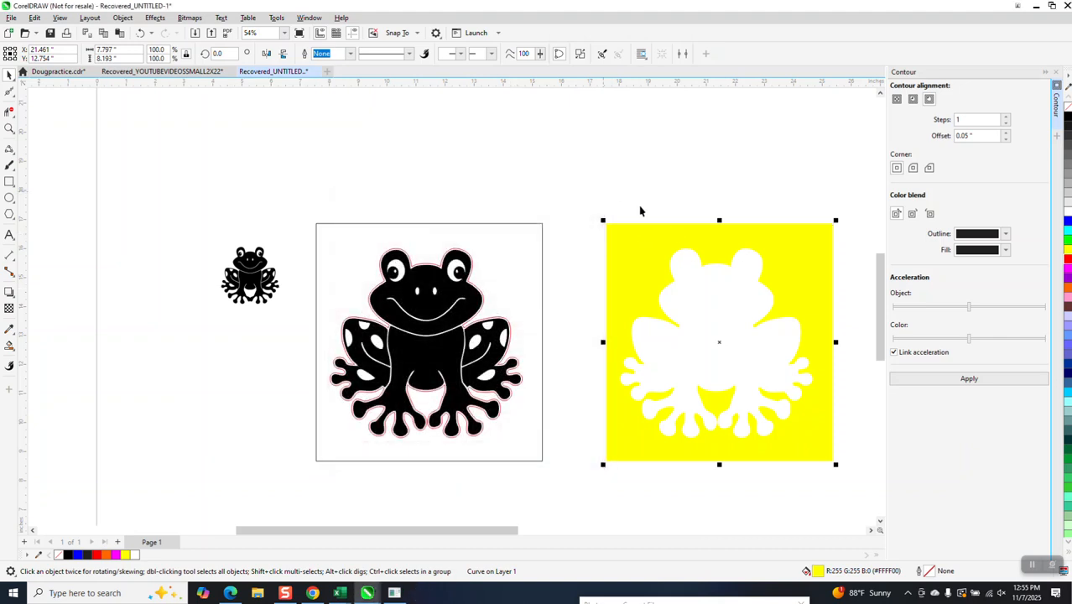
Move the red contour 10 inches right, off the frog, and fill the rectangle around the frog with yellow
click(473, 261)
key(Right)
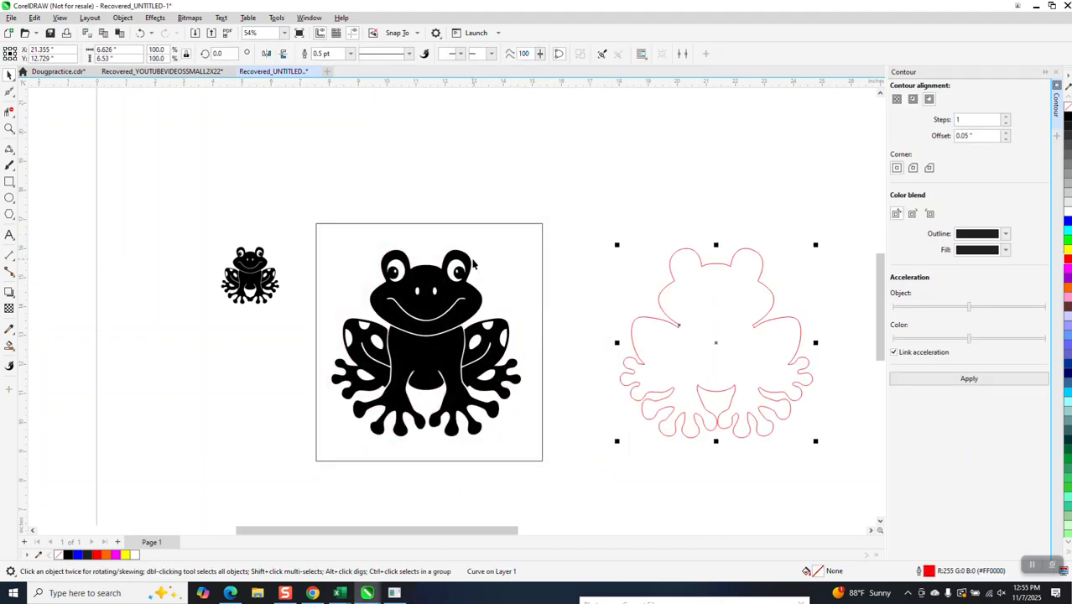
click(339, 281)
click(1068, 254)
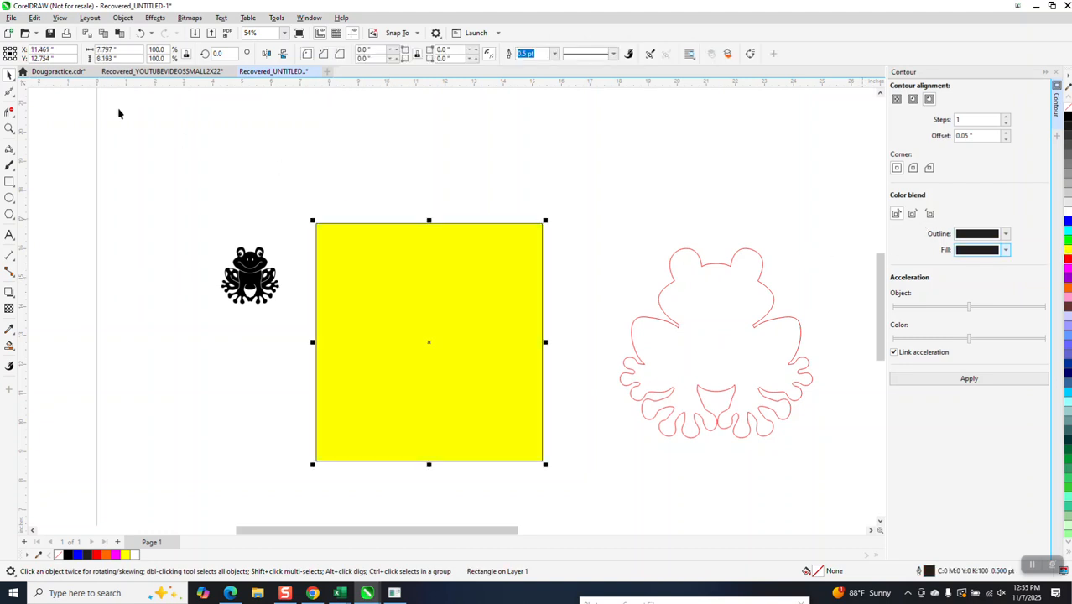
Send the yellow rectangle to the back of the page, behind the black frog
click(123, 18)
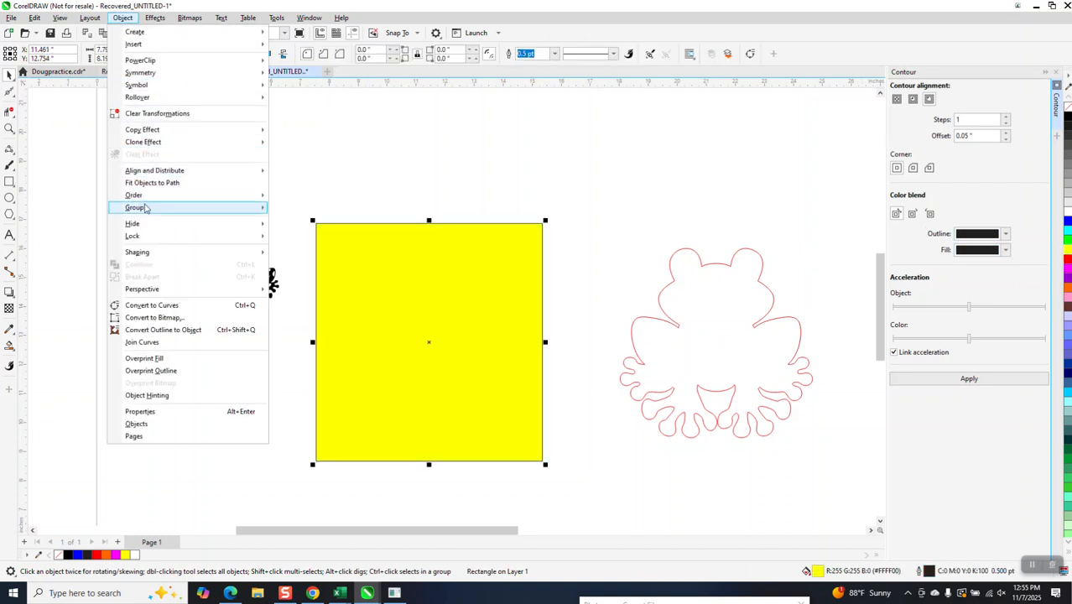
mouse_move(146, 209)
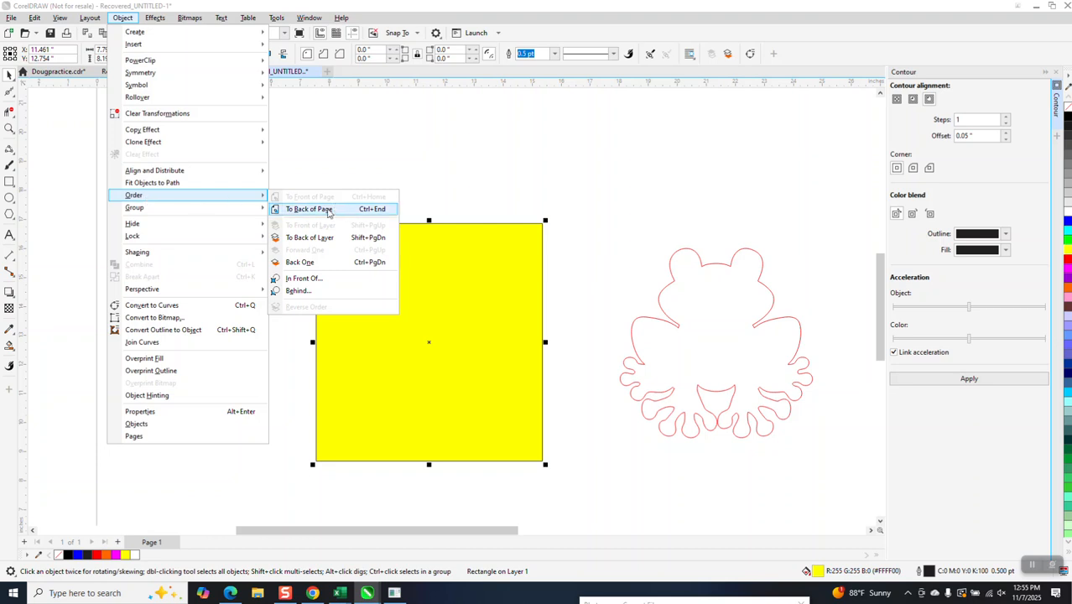
click(285, 208)
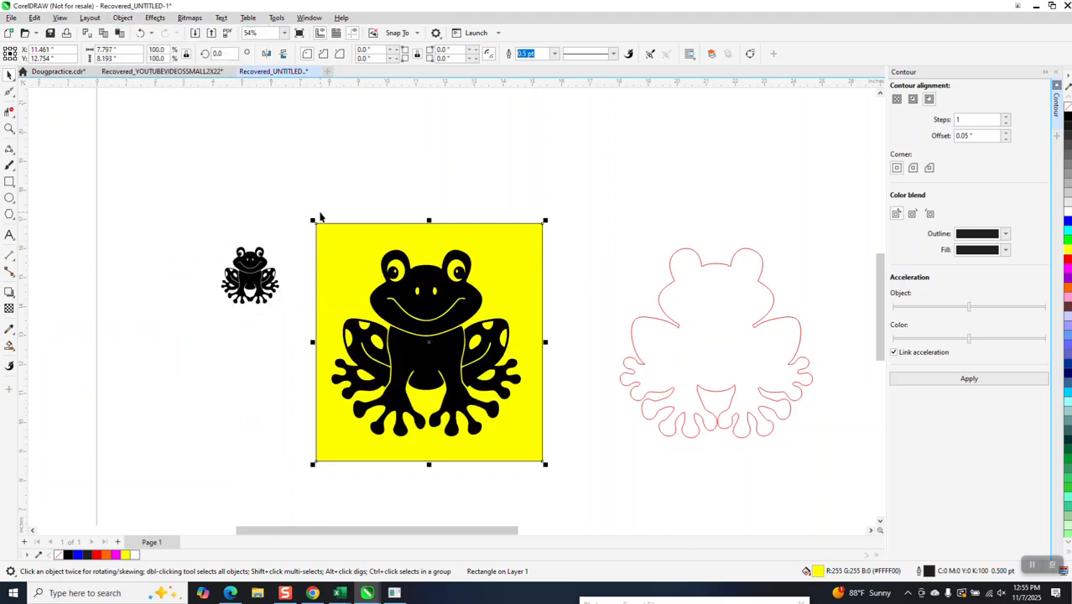
Move the red contour 10 inches left so it surrounds the black frog on the yellow rectangle
click(701, 324)
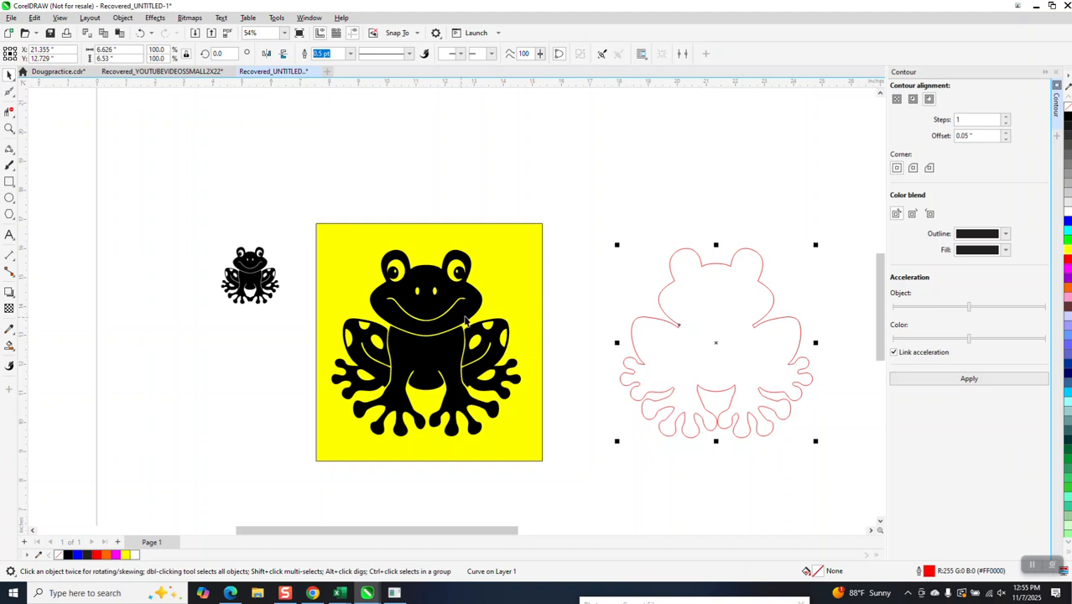
drag(466, 318, 753, 325)
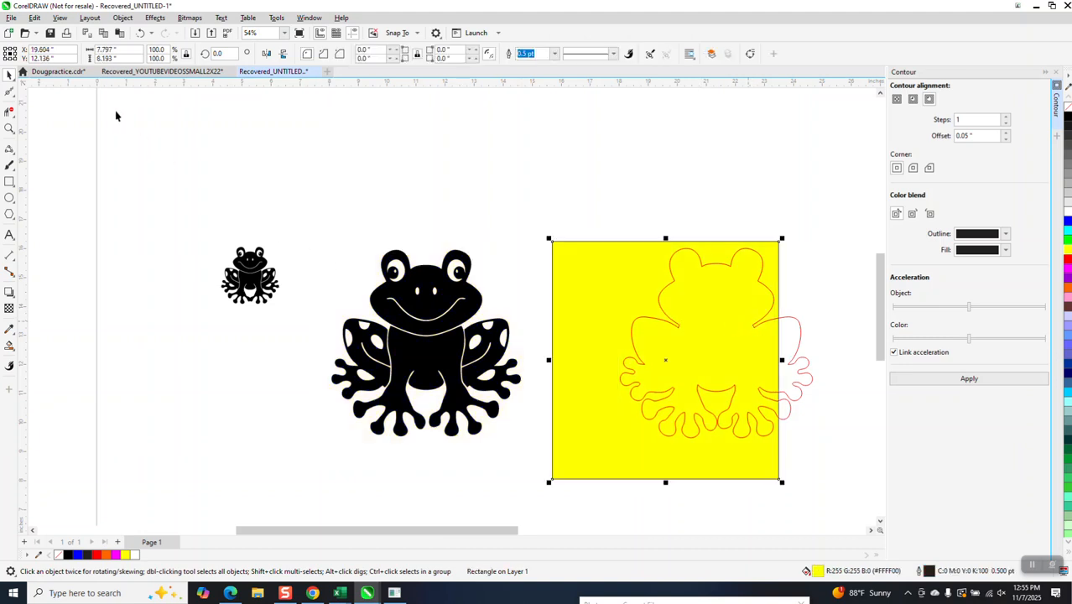
click(140, 33)
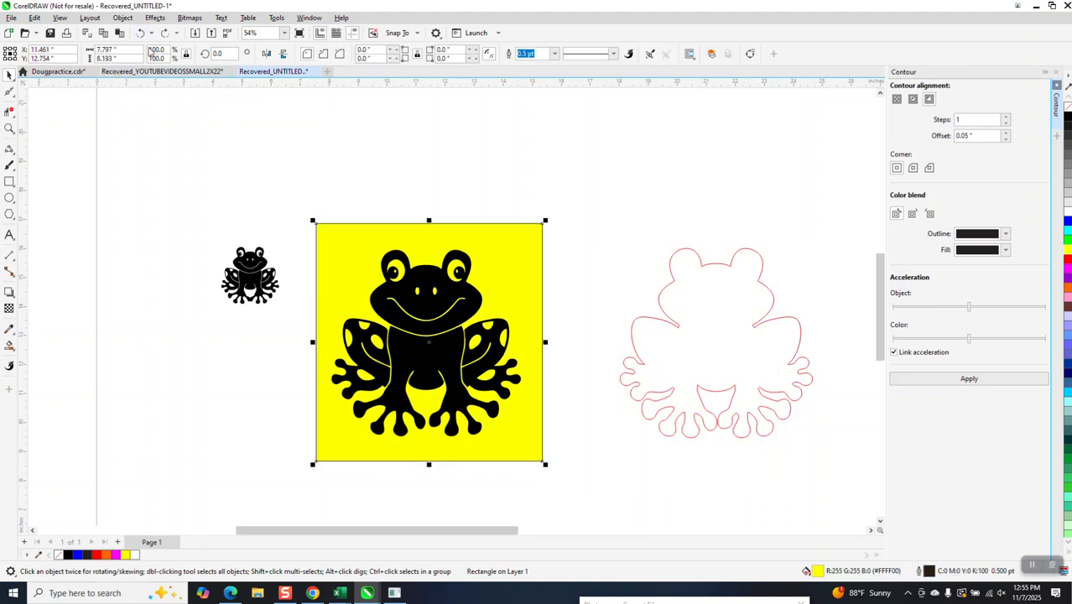
click(660, 314)
key(p)
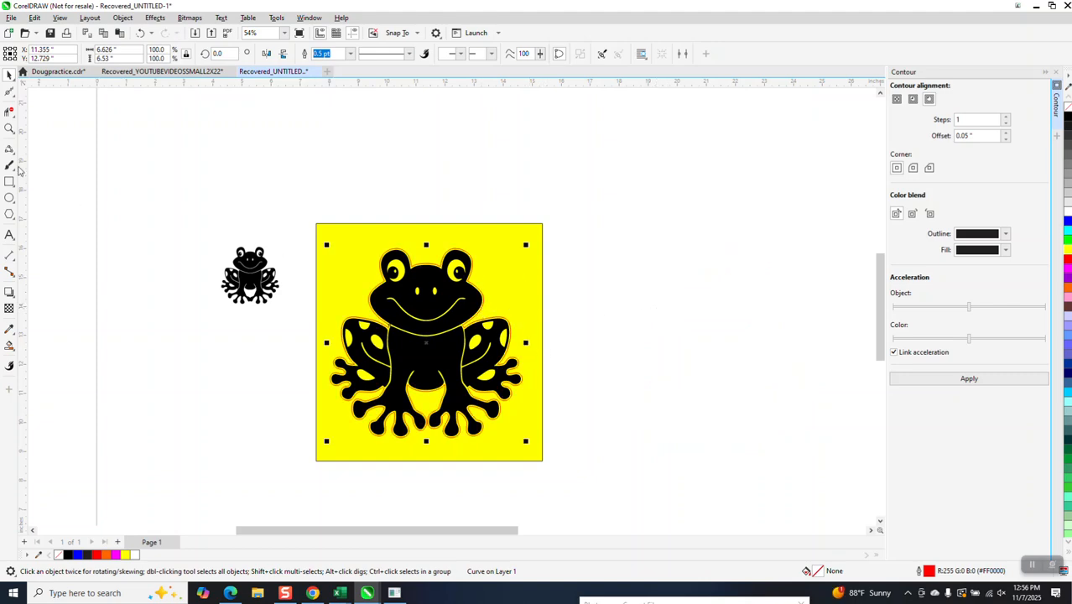
Examine the red contour around the frog's eyes and in the notch between the head and the right leg
click(9, 128)
drag(373, 243, 469, 307)
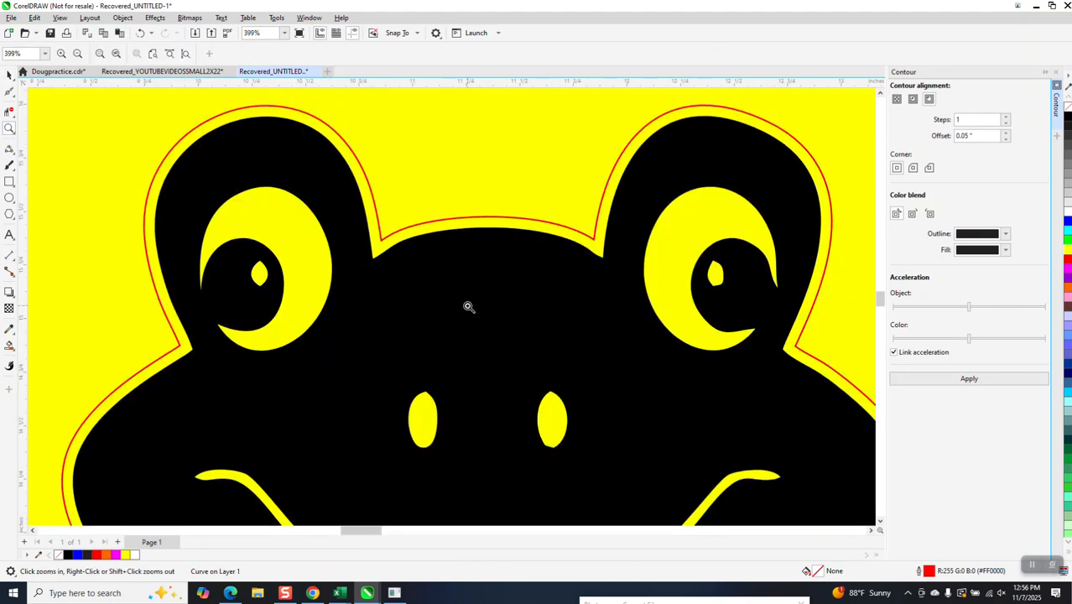
scroll(397, 277, down, 3)
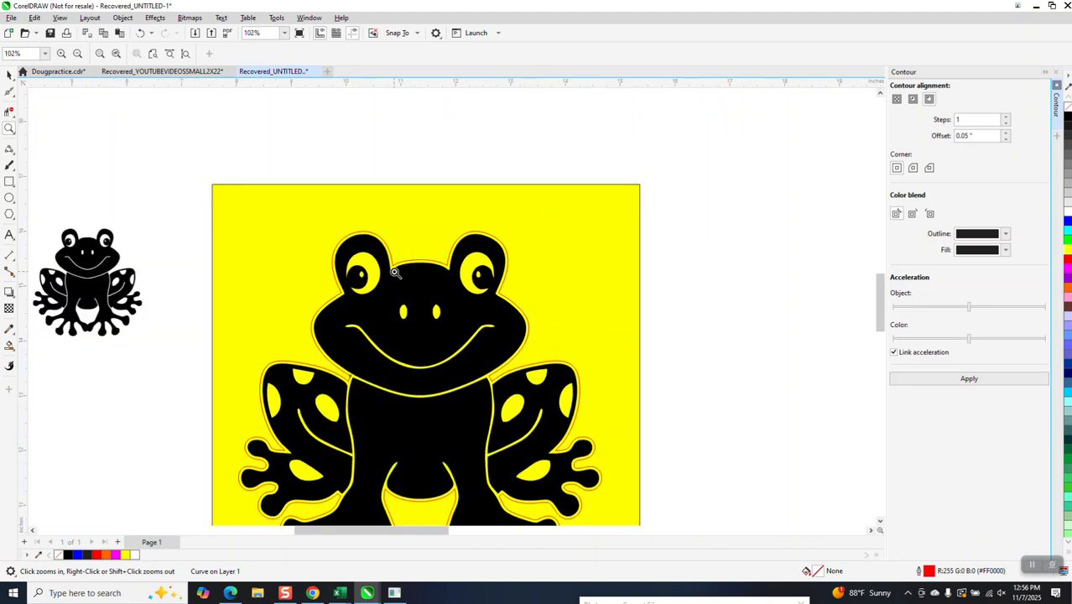
scroll(394, 273, down, 1)
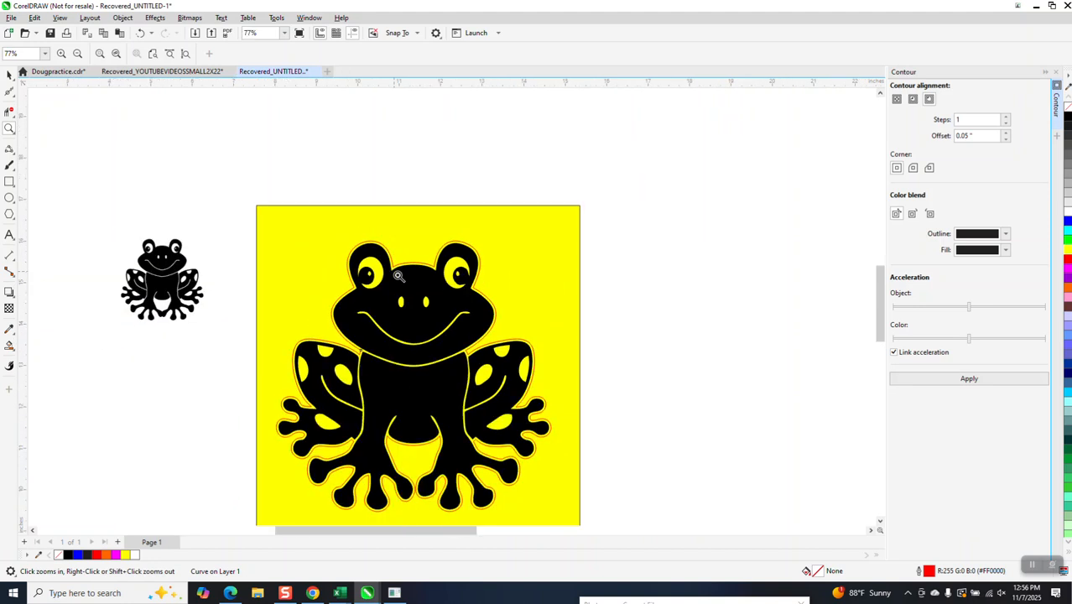
drag(432, 319, 496, 376)
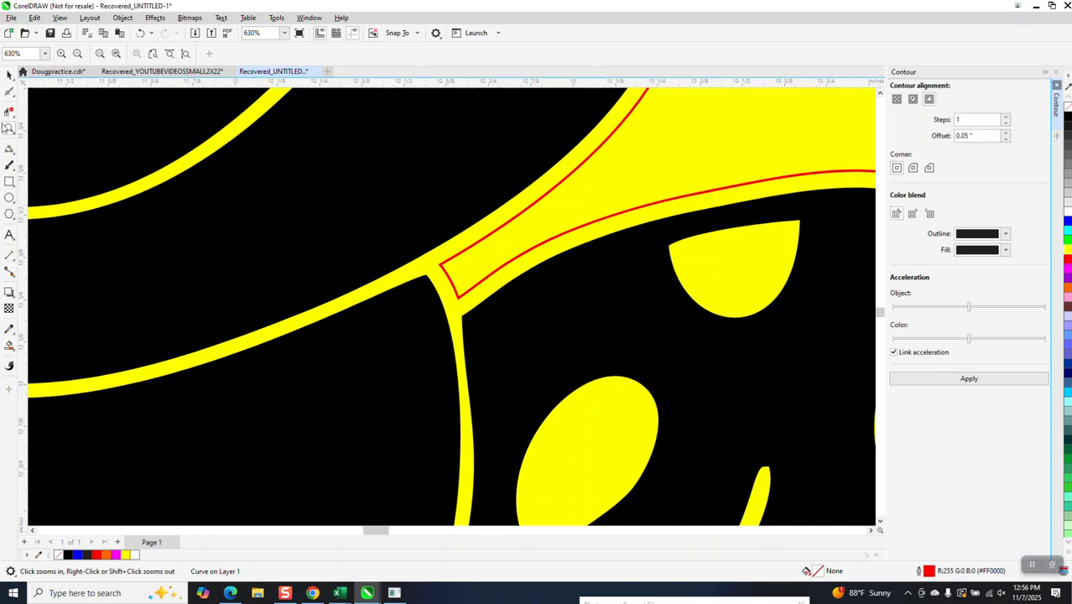
click(10, 74)
scroll(438, 339, down, 2)
scroll(438, 339, down, 1)
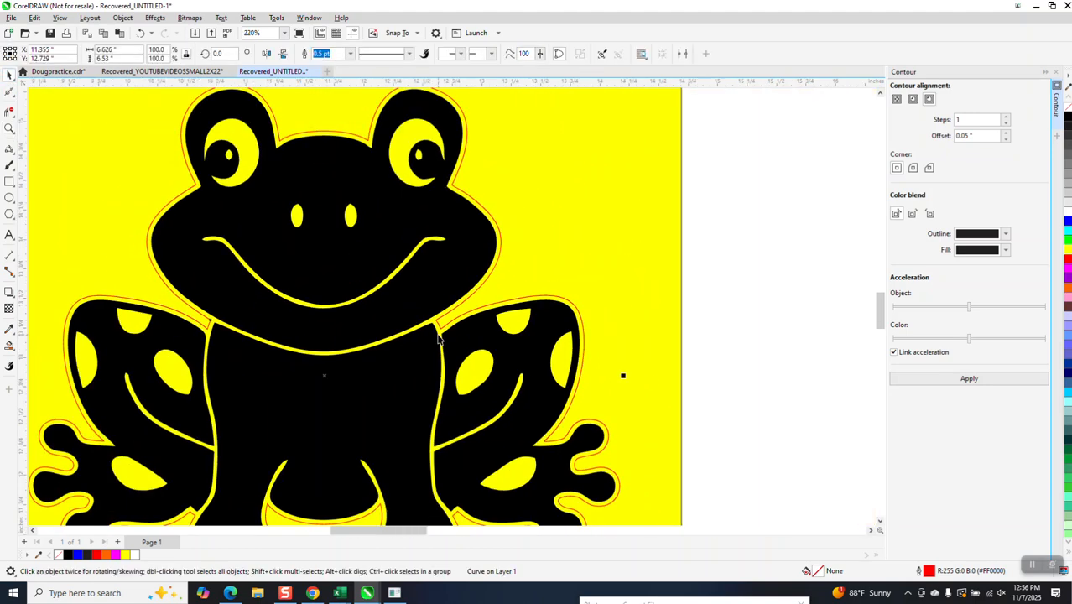
Set the red contour's outline width to Hairline
click(692, 268)
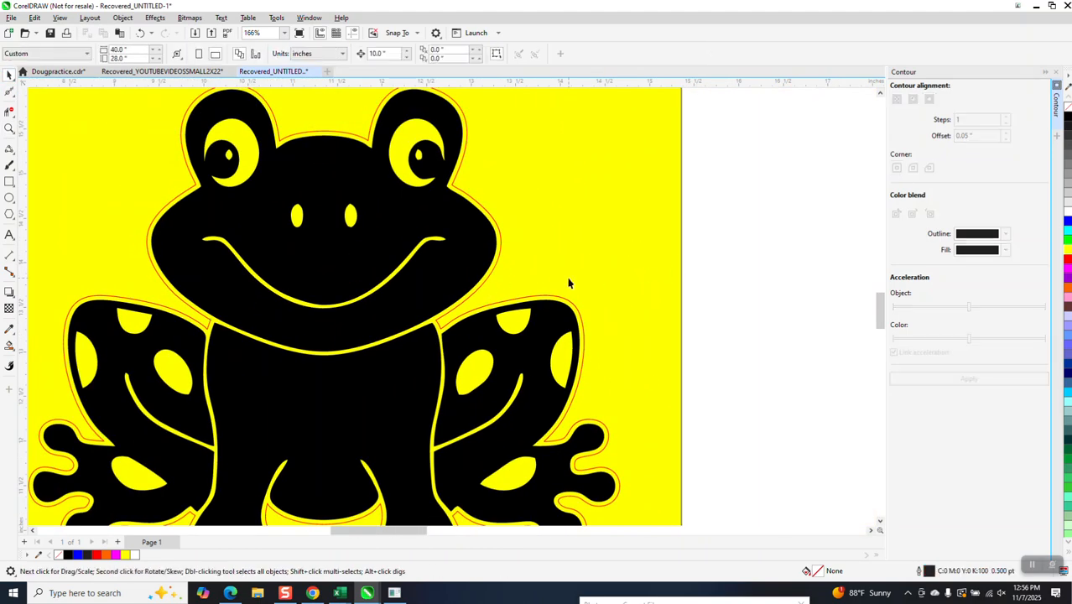
click(499, 255)
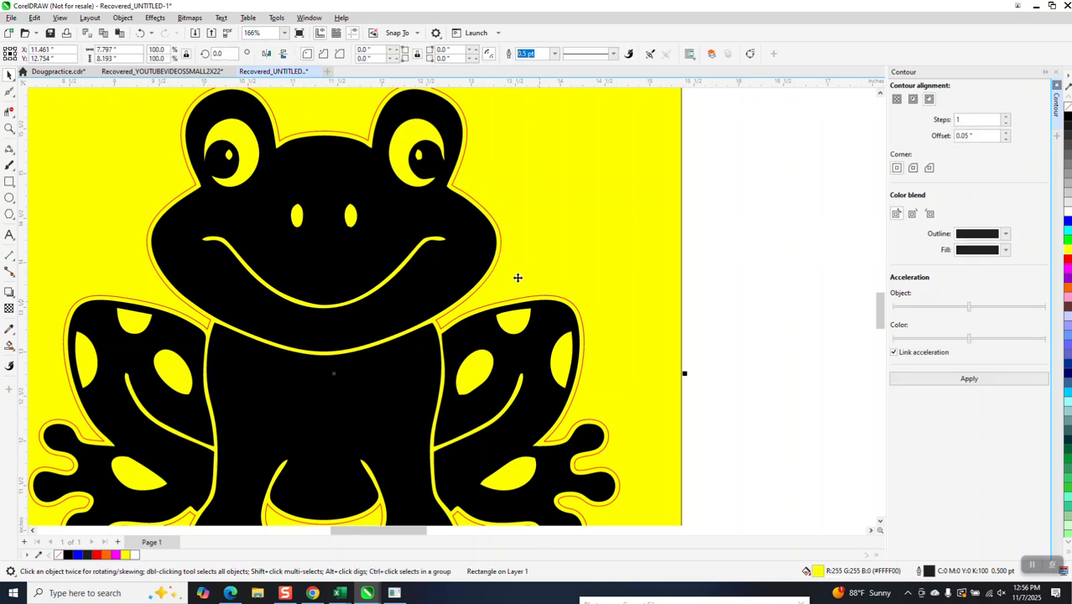
click(499, 259)
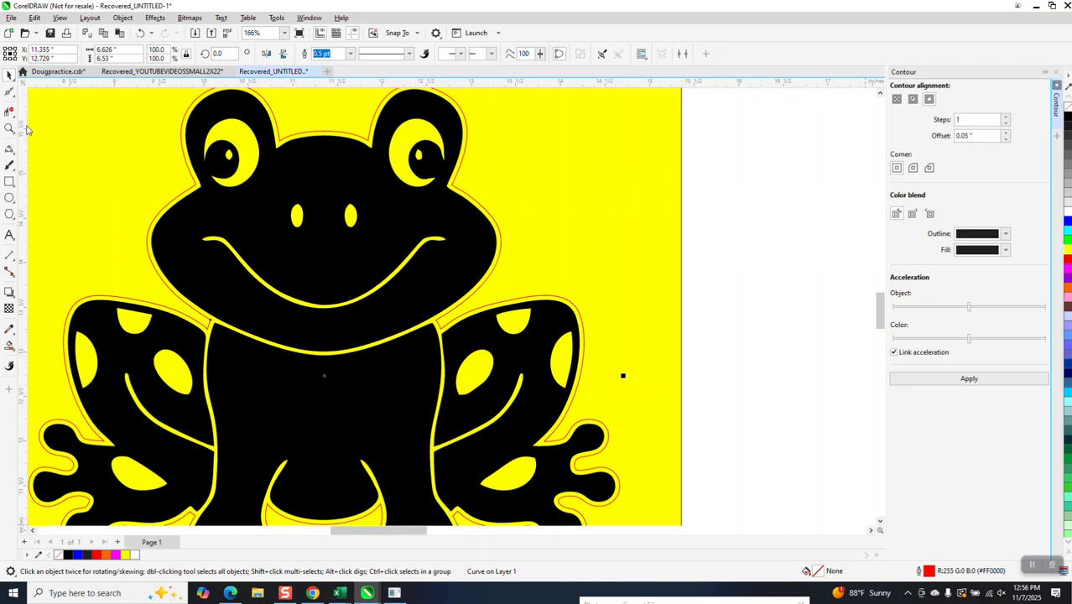
click(10, 128)
drag(429, 295, 479, 347)
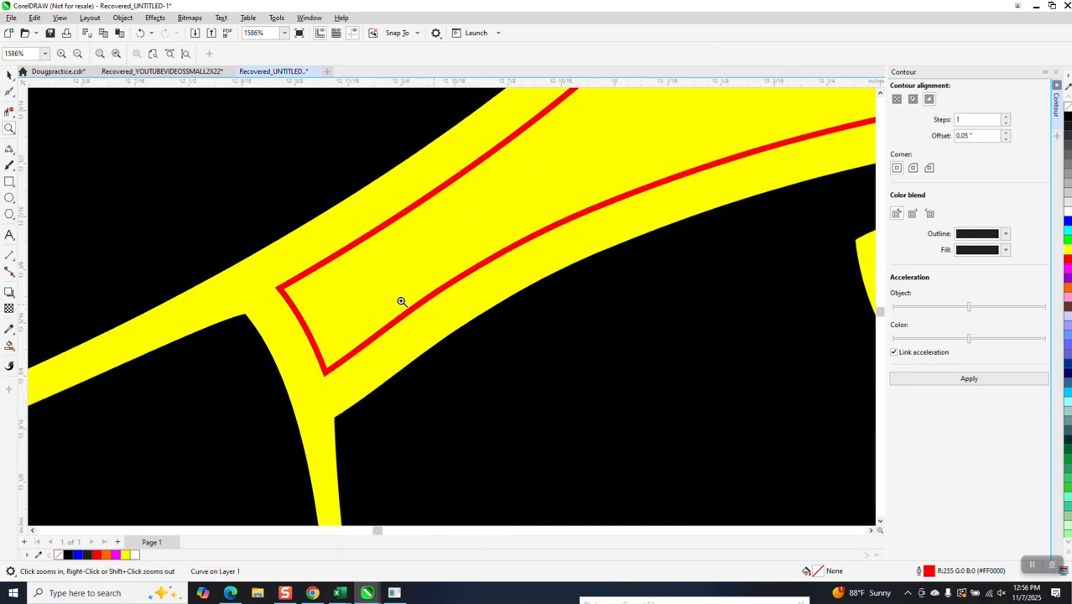
key(space)
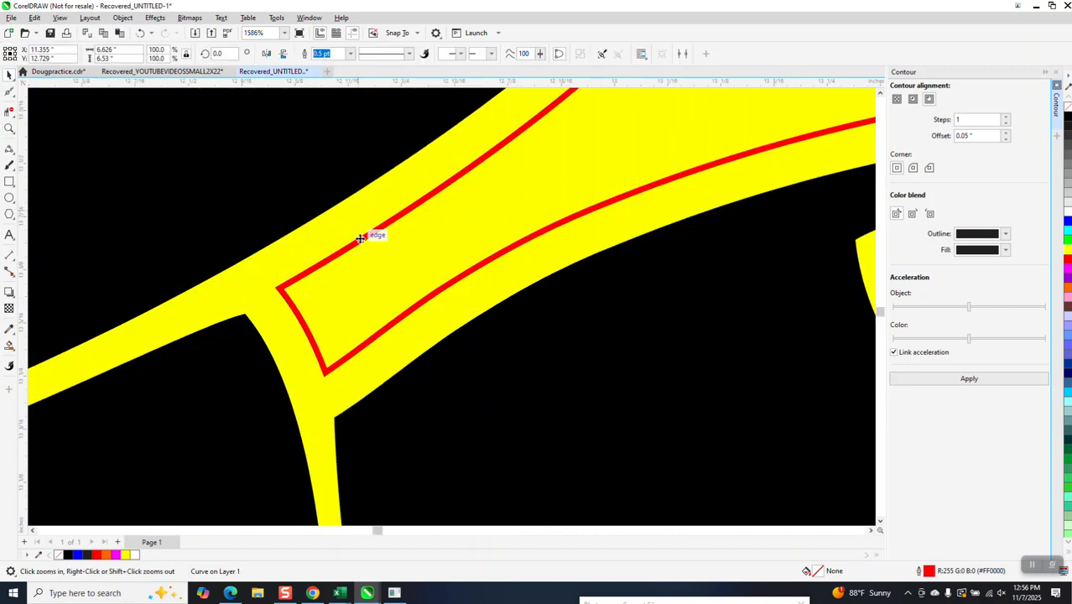
click(350, 53)
click(327, 75)
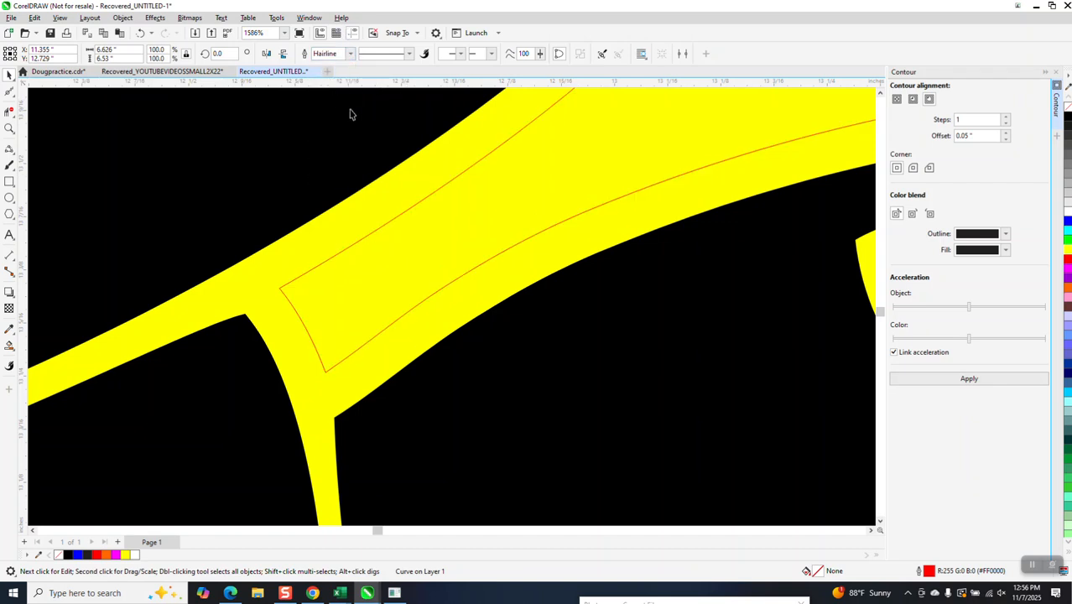
Select the two contour corner nodes in the notch between the head and right leg and open the Corners settings
scroll(375, 176, down, 1)
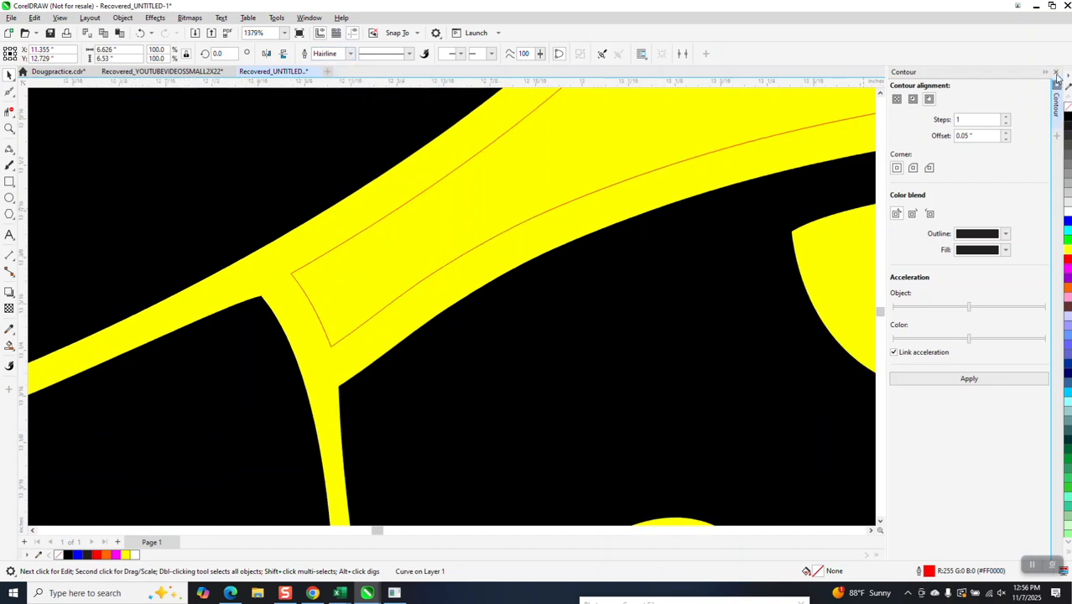
click(1056, 72)
click(9, 93)
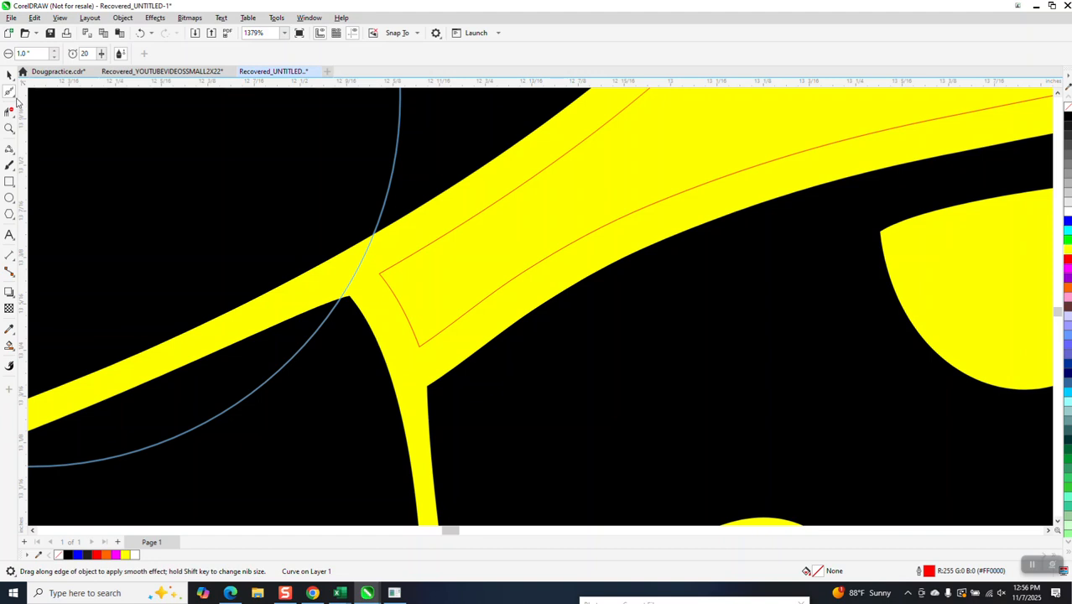
click(14, 96)
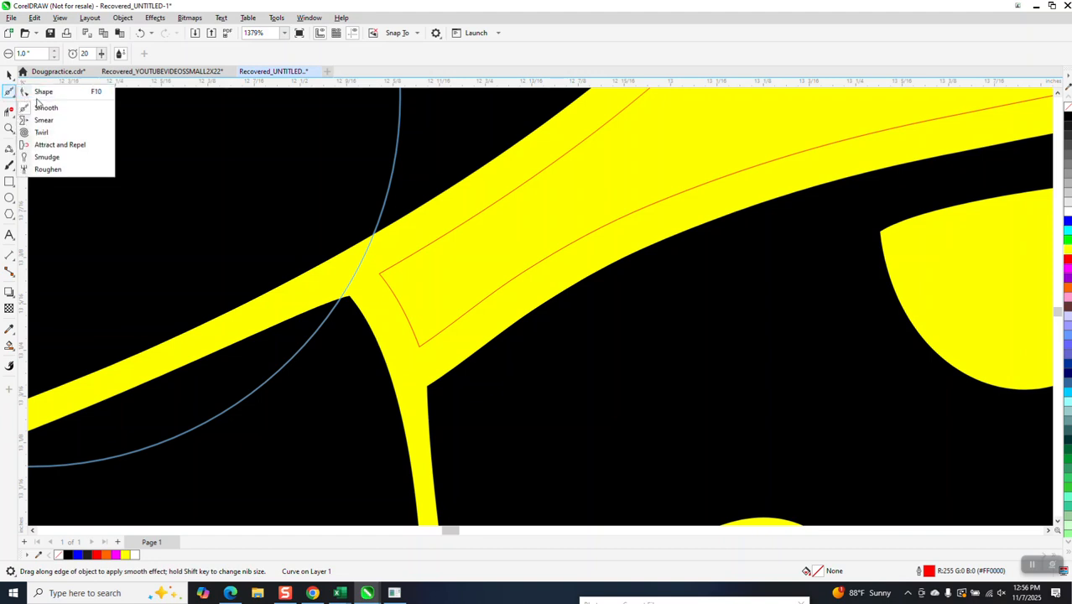
click(38, 94)
drag(371, 260, 453, 363)
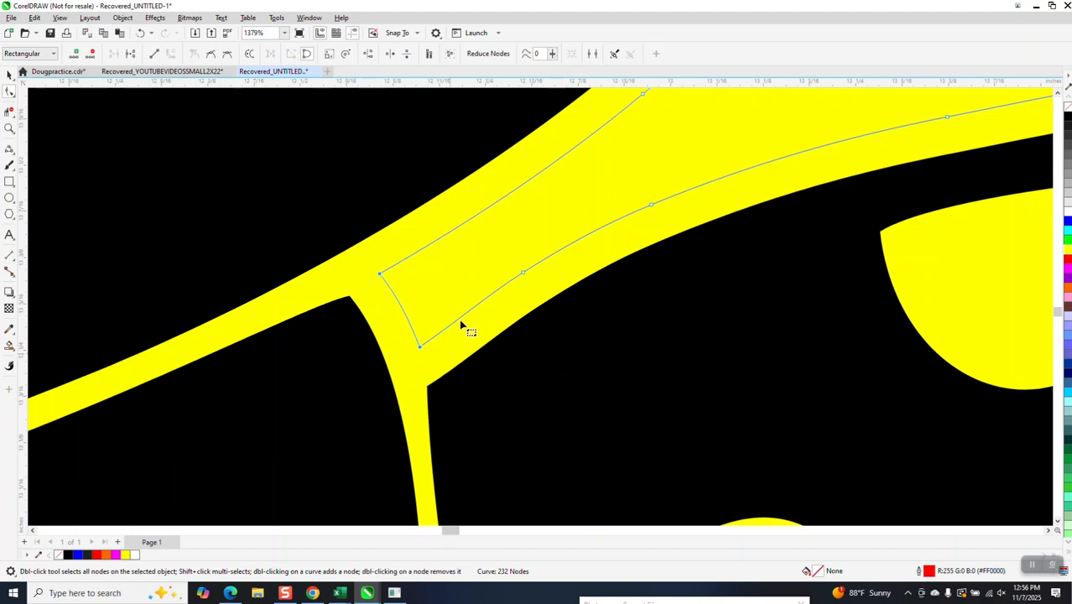
click(309, 17)
mouse_move(344, 172)
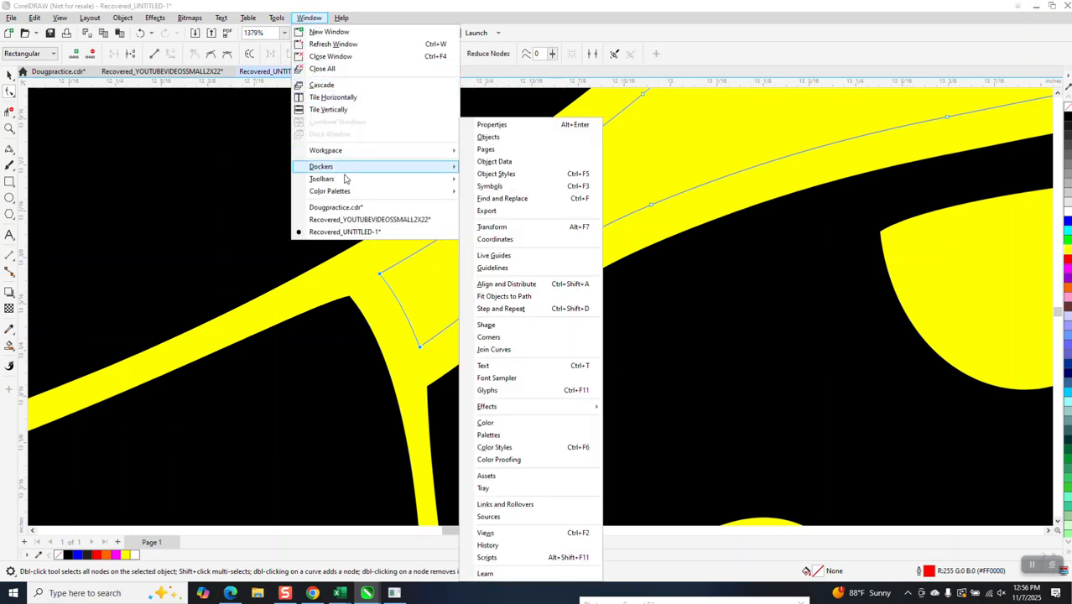
click(502, 337)
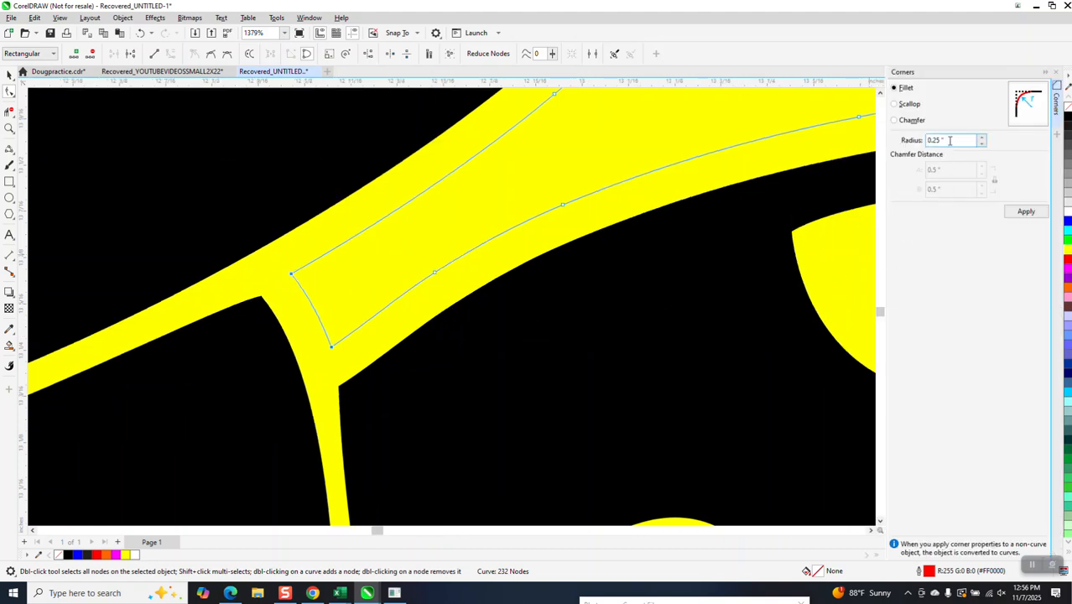
Try to fillet both selected notch corners with a 0.1 inch radius, and undo the fillet
double_click(950, 141)
key(BackSpace)
click(1023, 215)
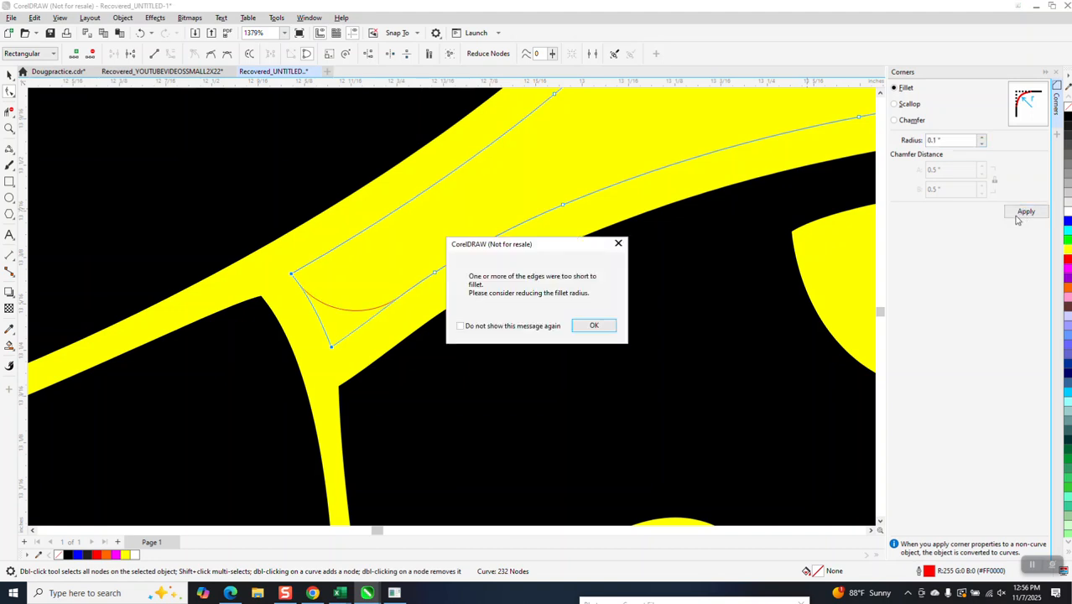
click(604, 328)
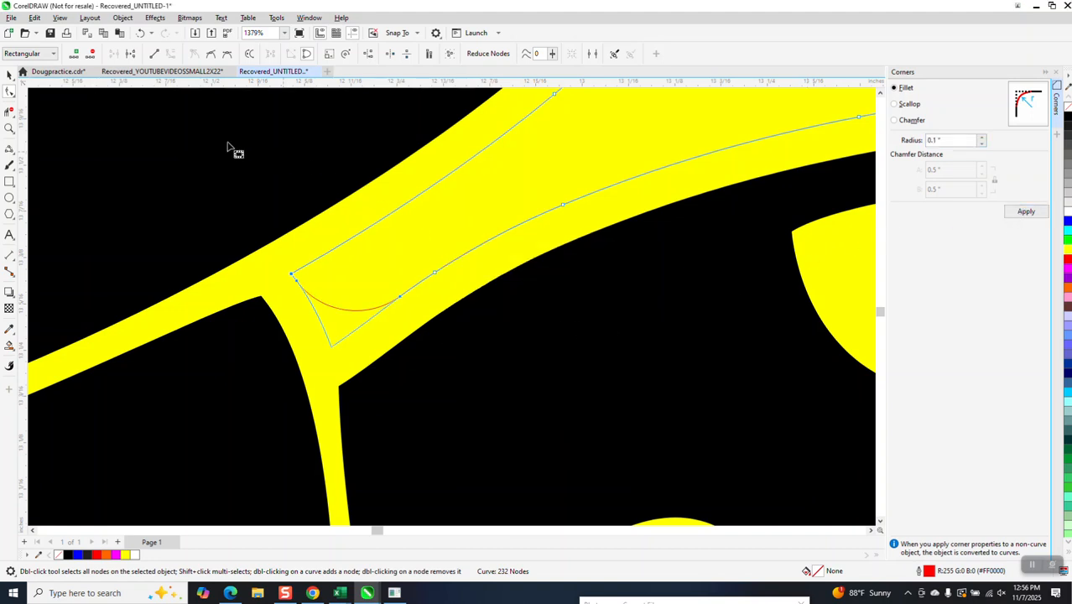
click(142, 36)
Fillet both contour corners in the notch between the head and right leg with a 0.05 inch radius
double_click(965, 140)
text(.05)
click(1027, 215)
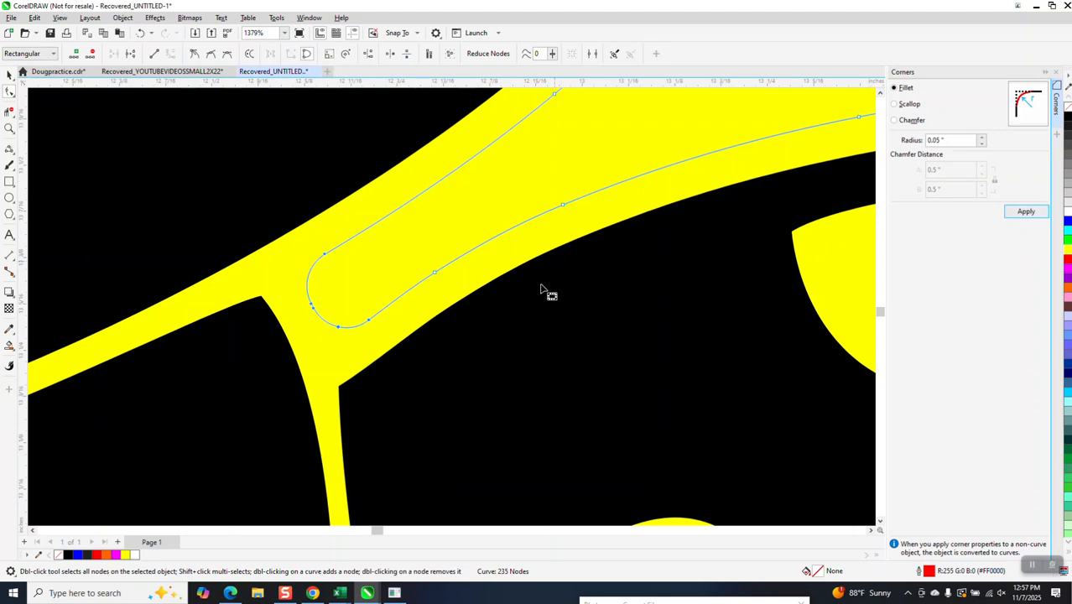
click(9, 74)
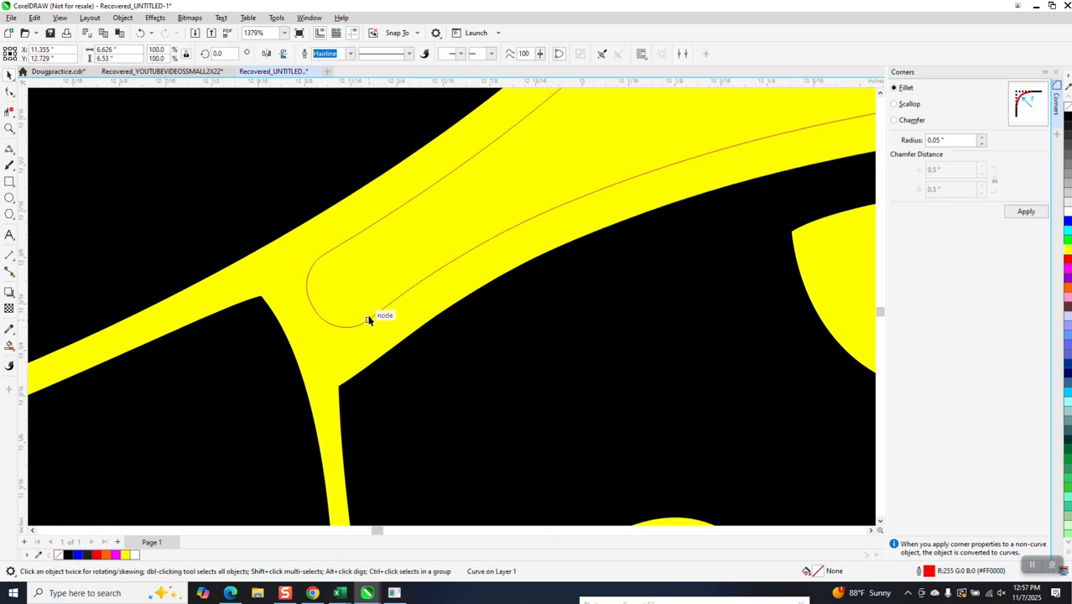
Remove the surplus node beside the contour's corner in the notch between the head and left leg
scroll(369, 320, down, 6)
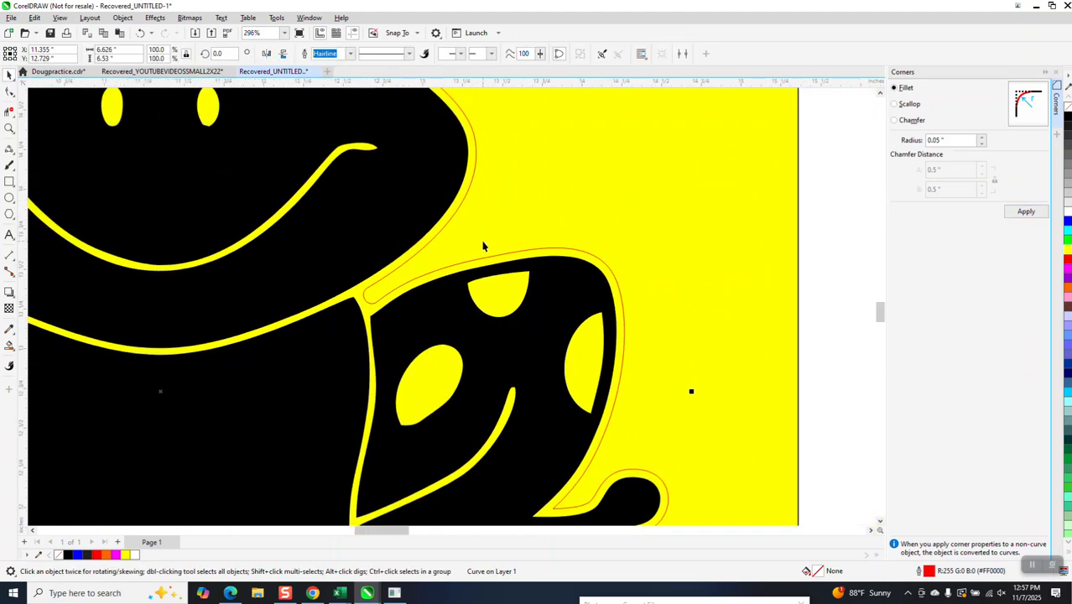
scroll(482, 246, down, 1)
scroll(433, 284, down, 2)
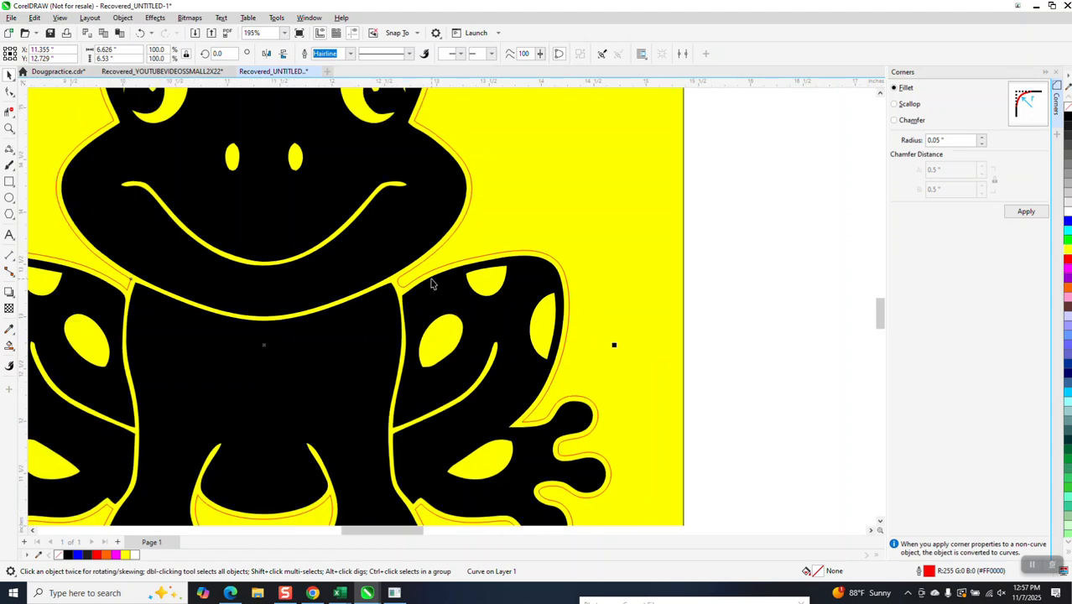
scroll(456, 279, down, 1)
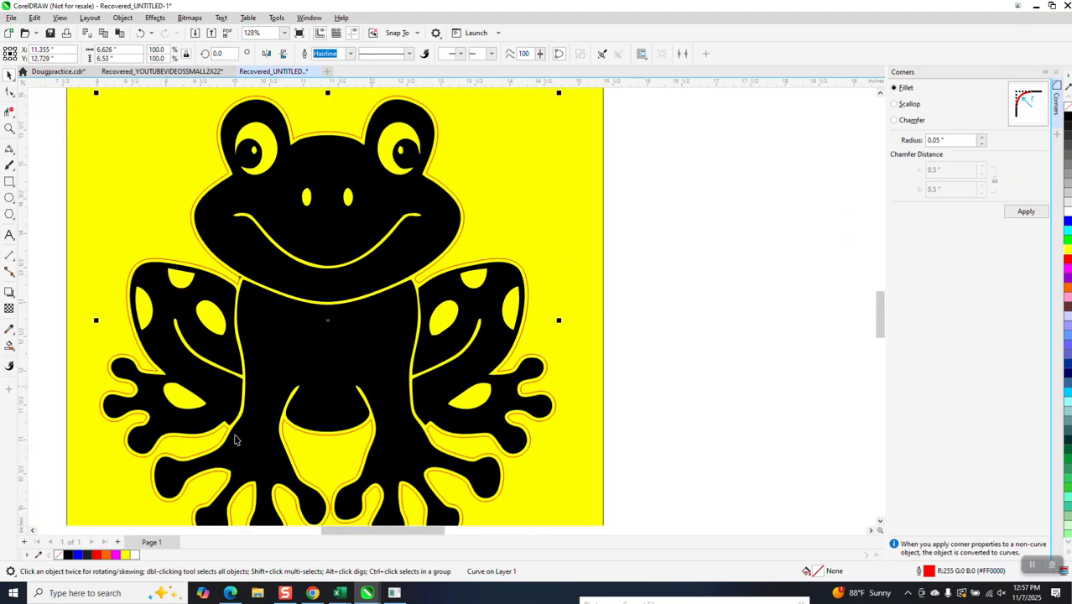
click(9, 128)
drag(175, 249, 368, 347)
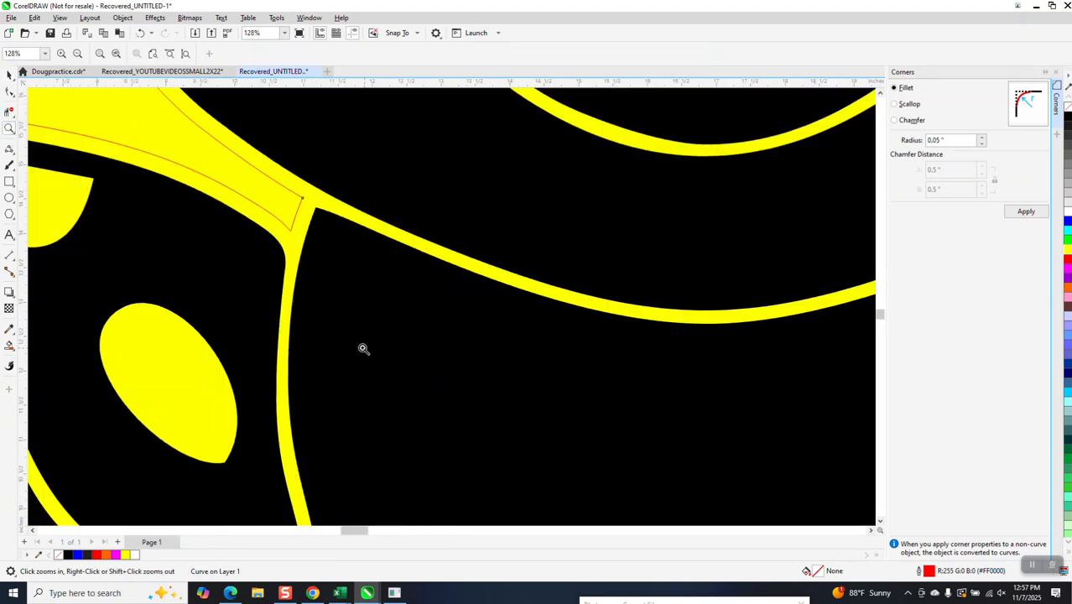
click(10, 92)
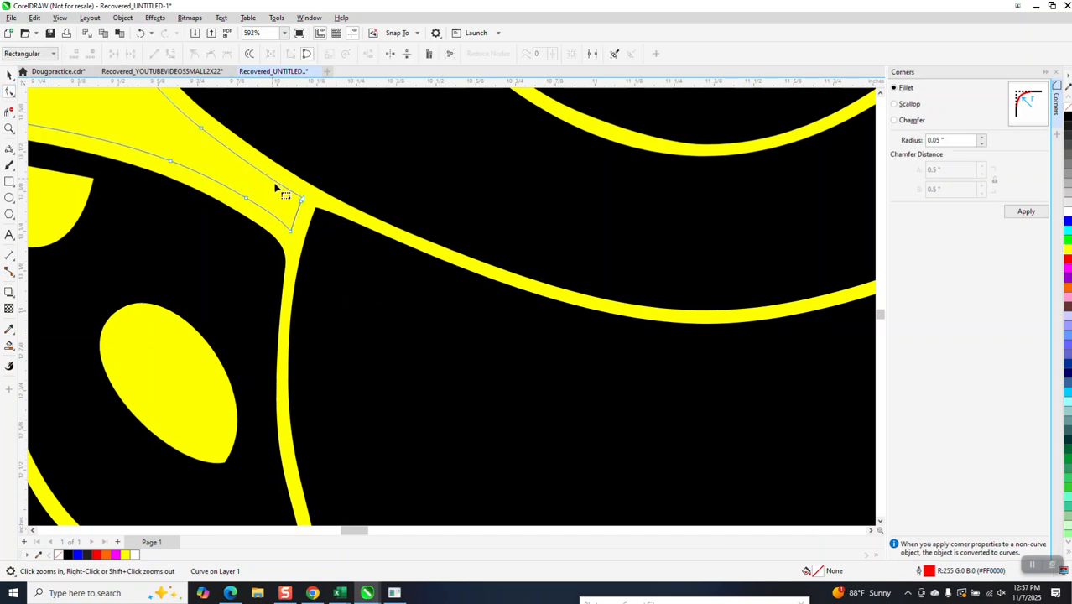
click(9, 127)
drag(245, 173, 319, 246)
click(10, 92)
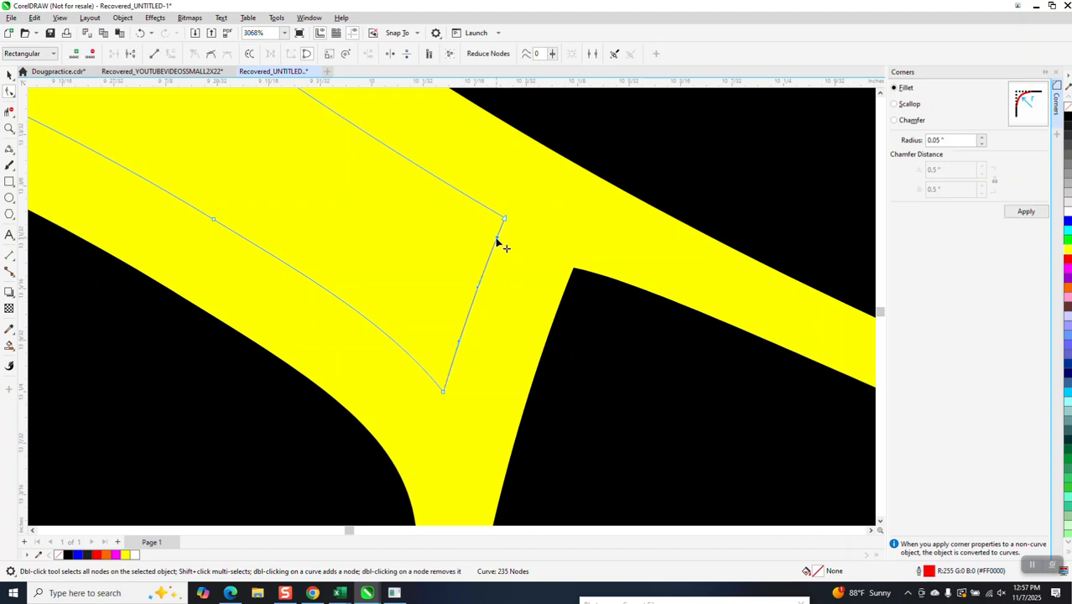
Try to fillet both left notch corners with a 0.05 inch radius, try to shift the corner nodes, and undo both changes
drag(531, 199, 431, 423)
click(1015, 215)
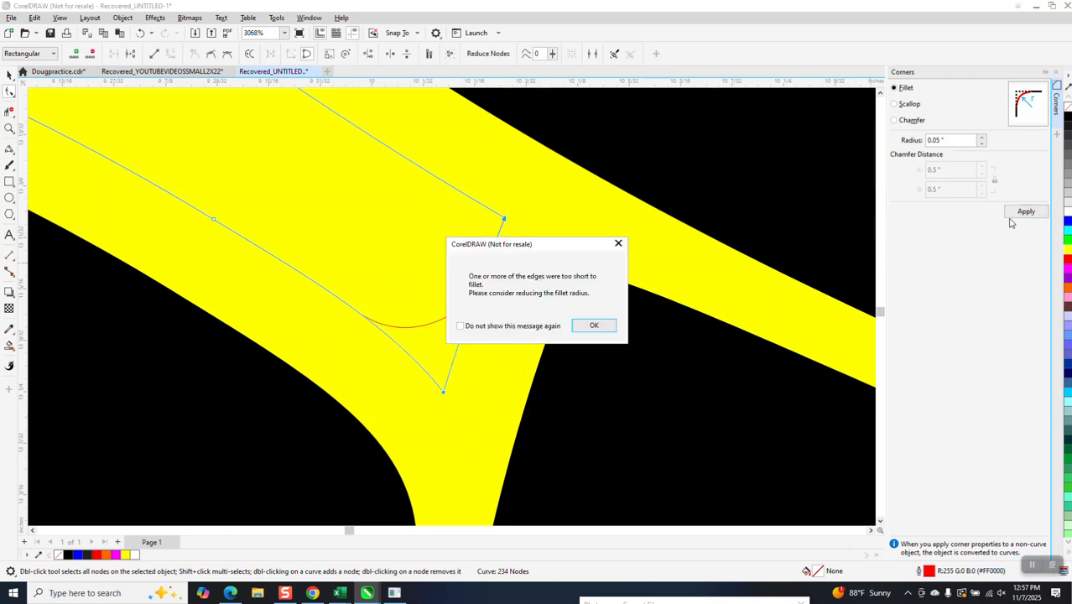
click(593, 324)
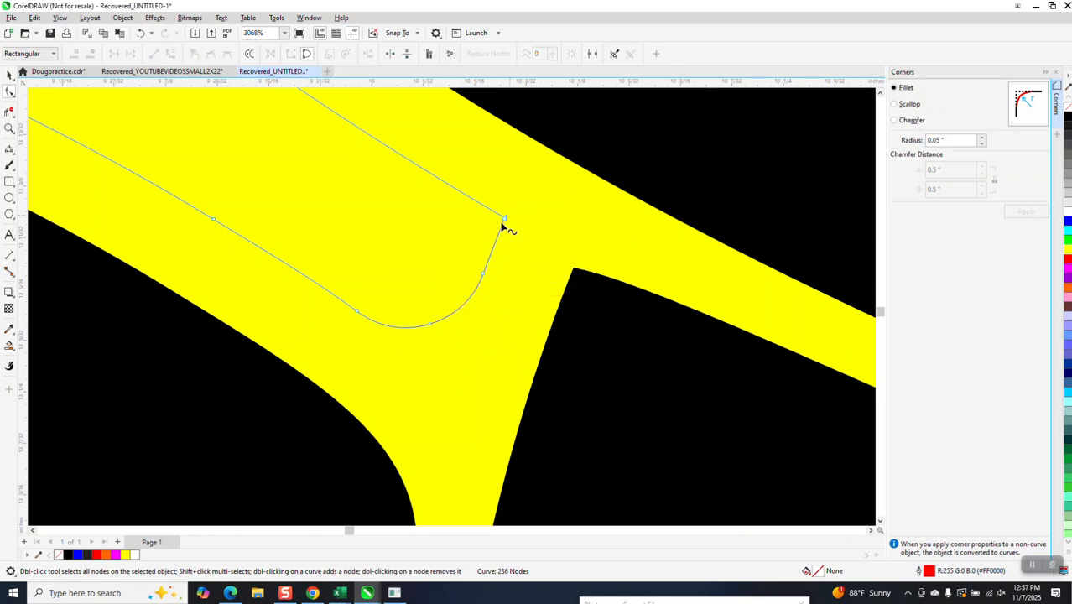
click(484, 277)
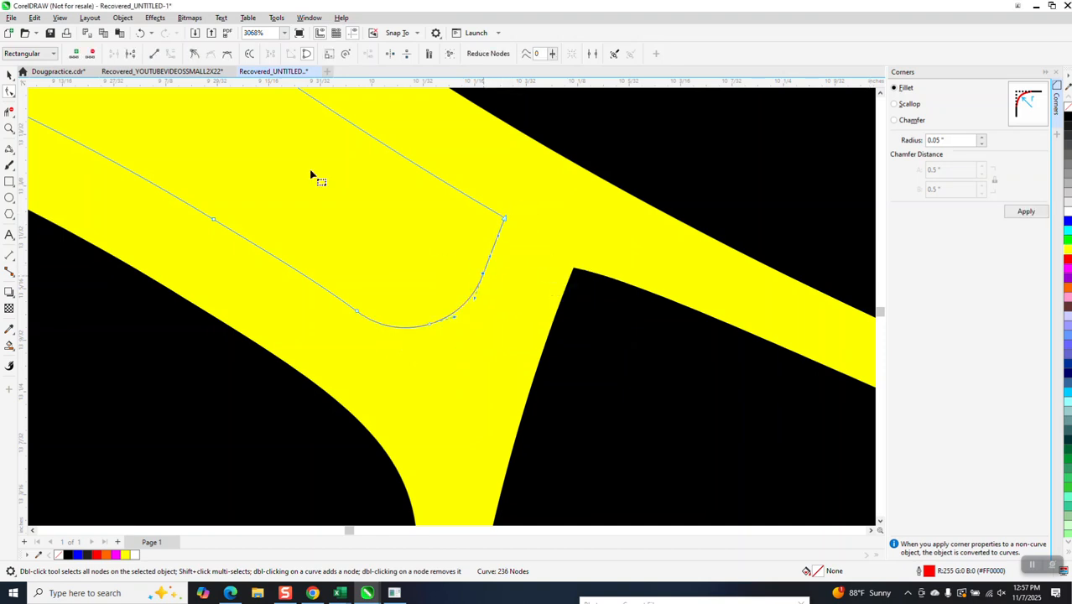
click(140, 33)
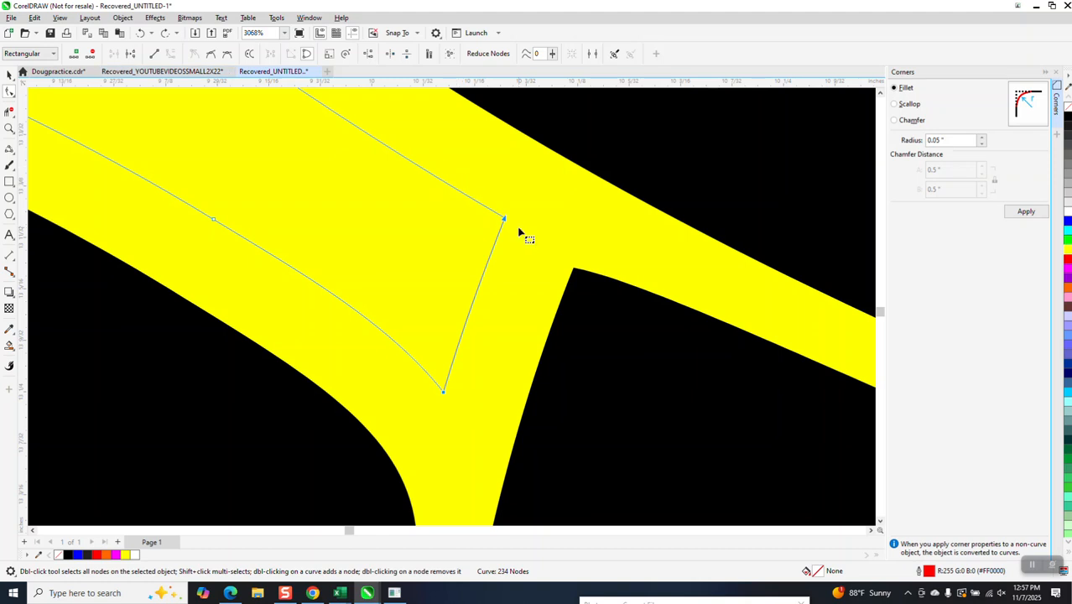
drag(505, 220, 510, 234)
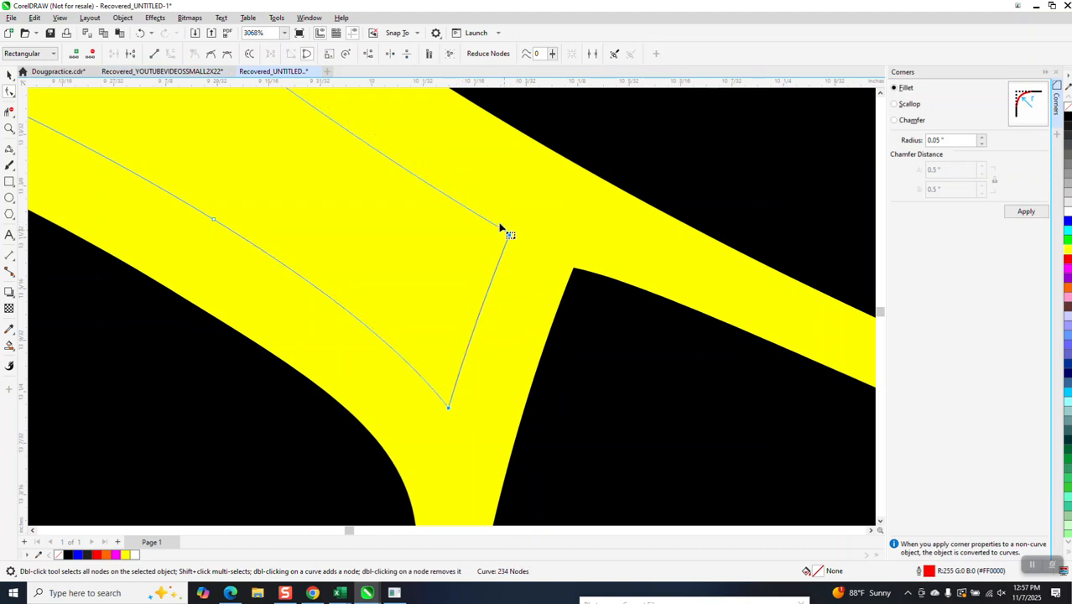
click(141, 33)
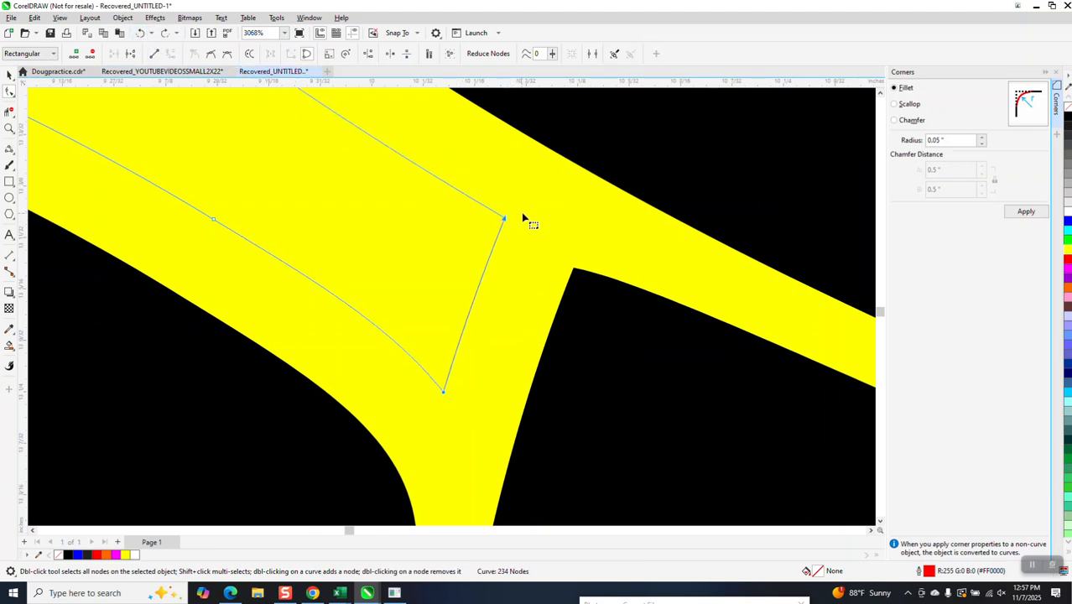
Fillet only the upper contour corner in the notch between the head and left leg with a 0.05 inch radius
click(485, 271)
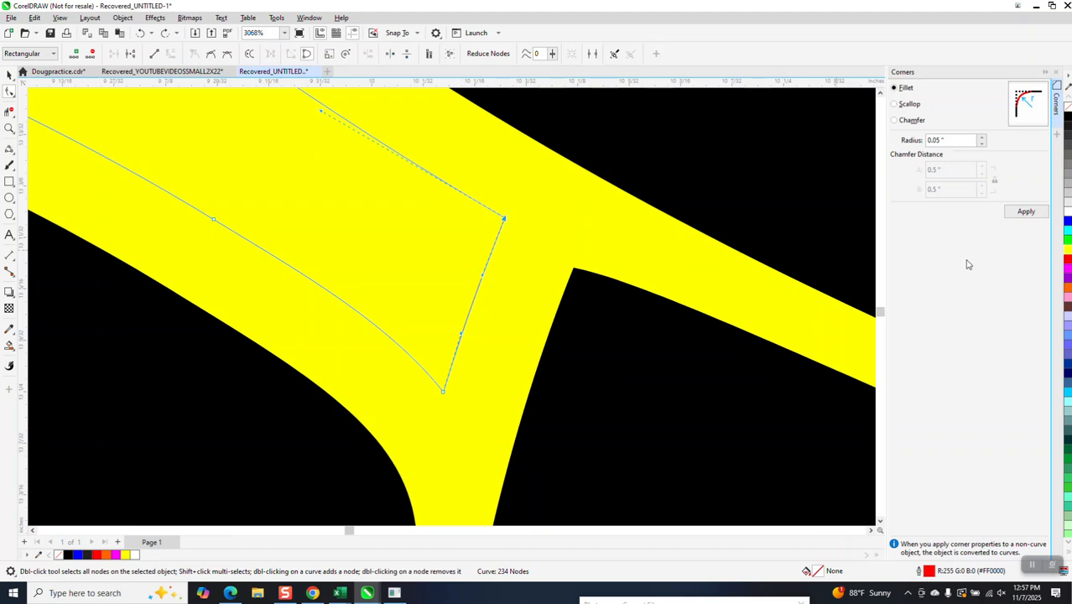
click(1026, 212)
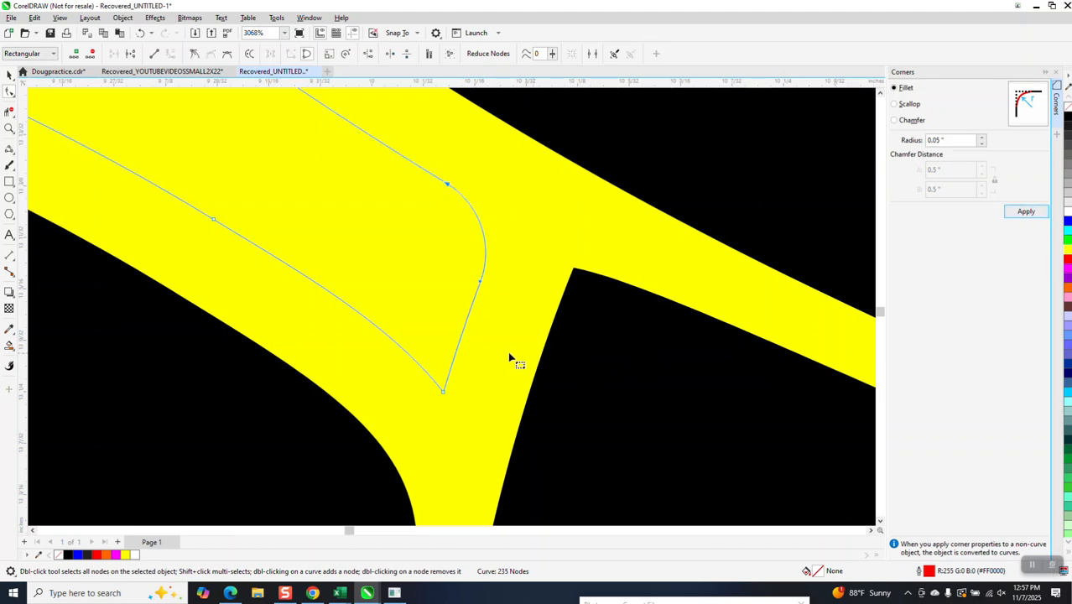
Try to fillet the lower corner of the left notch with a 0.05 inch radius, and undo the fillet
drag(501, 358, 406, 417)
click(1026, 211)
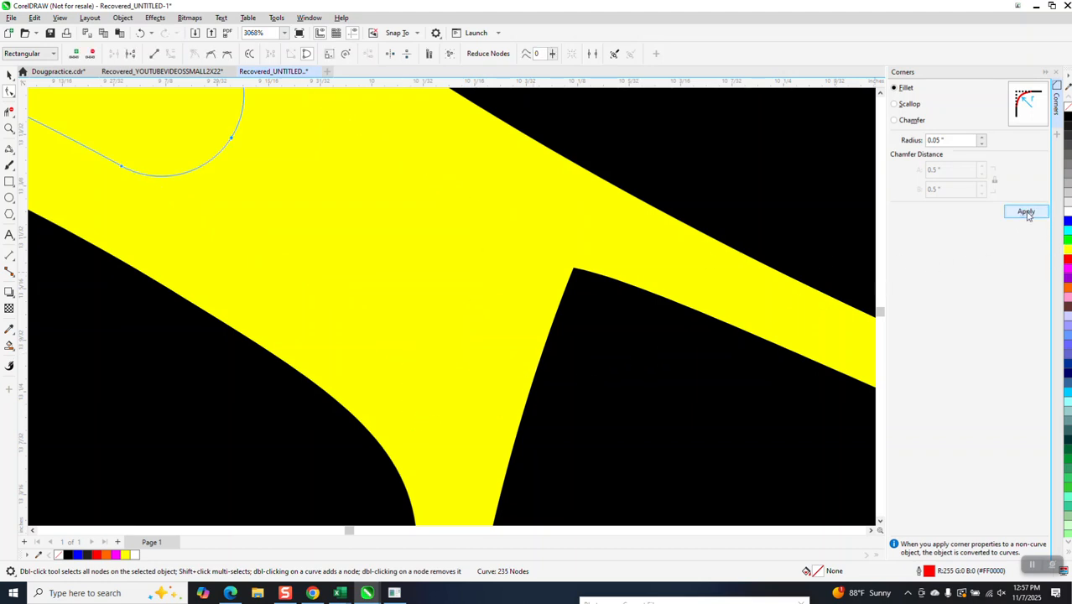
click(141, 34)
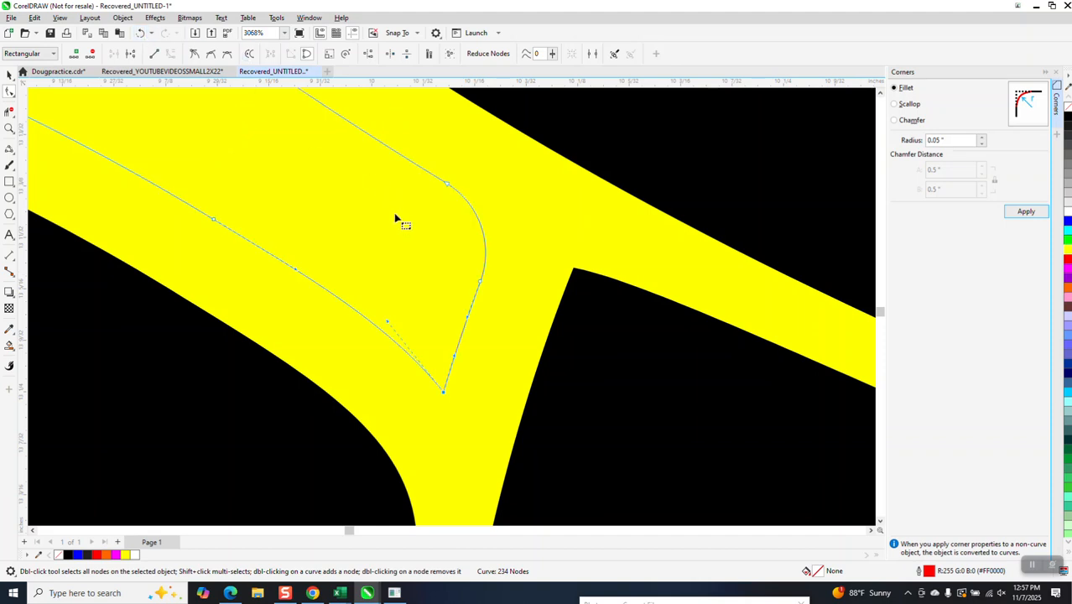
Fillet the lower contour corner in the notch between the head and left leg with a 0.02 inch radius
triple_click(947, 141)
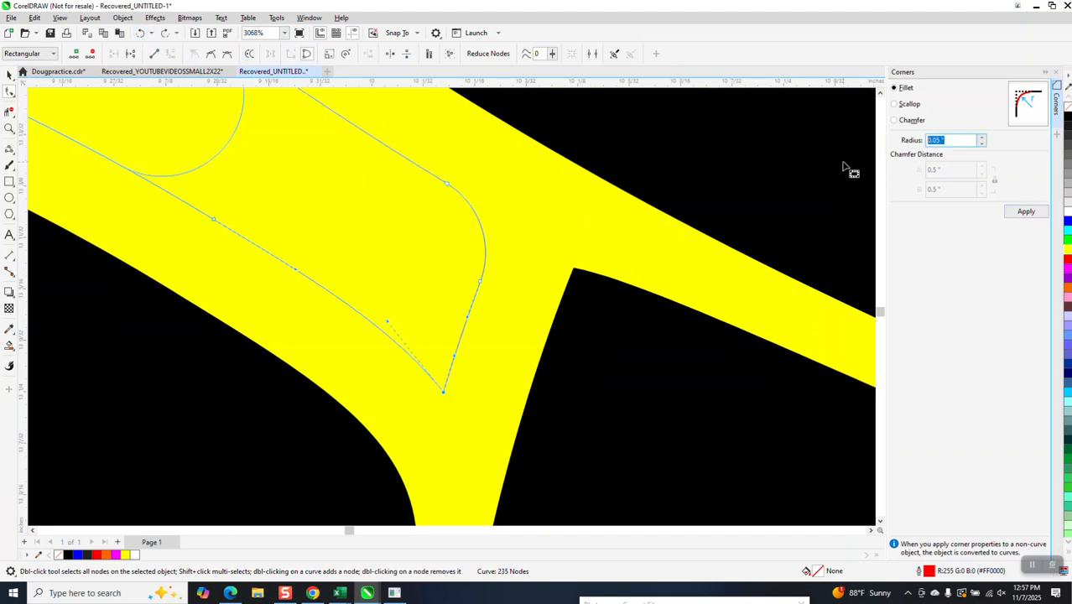
text(.02)
click(1025, 212)
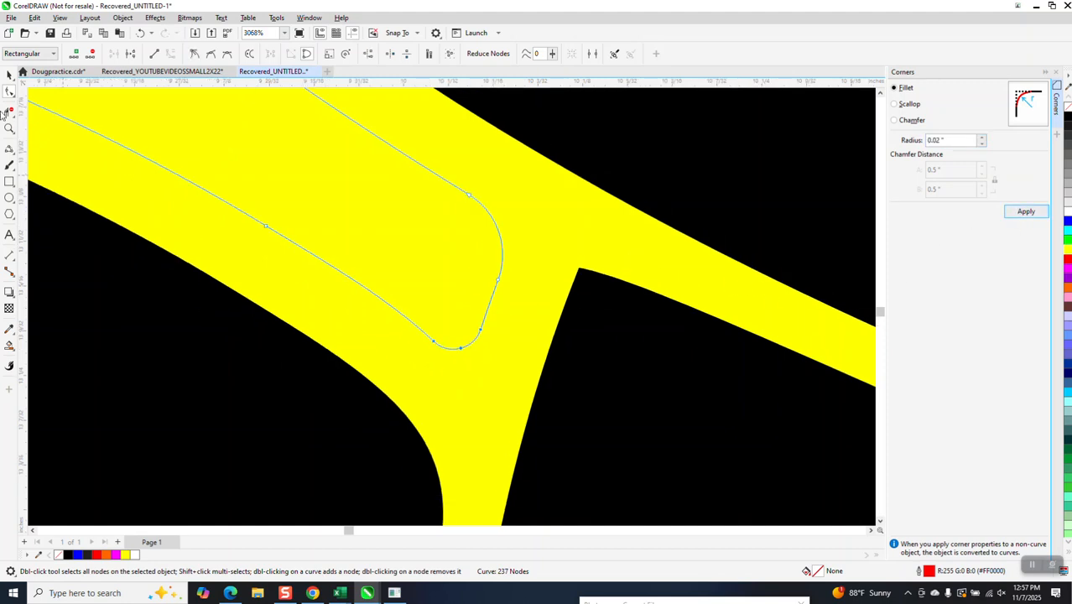
click(9, 76)
Delete the extra node beside the contour's upper corner in the gap between the left back foot and the front leg
scroll(399, 285, down, 3)
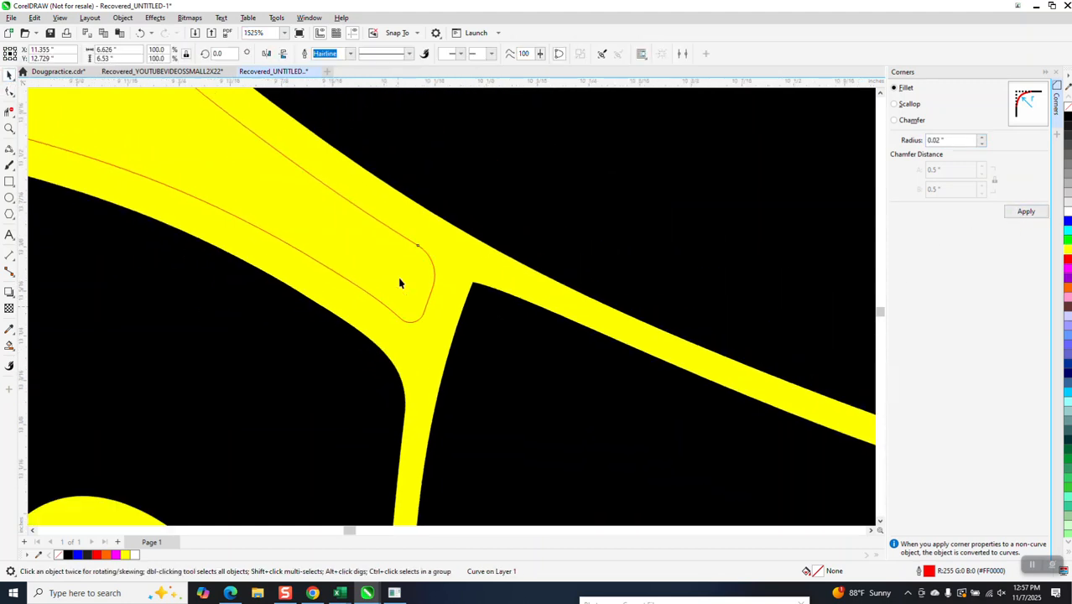
scroll(401, 260, down, 5)
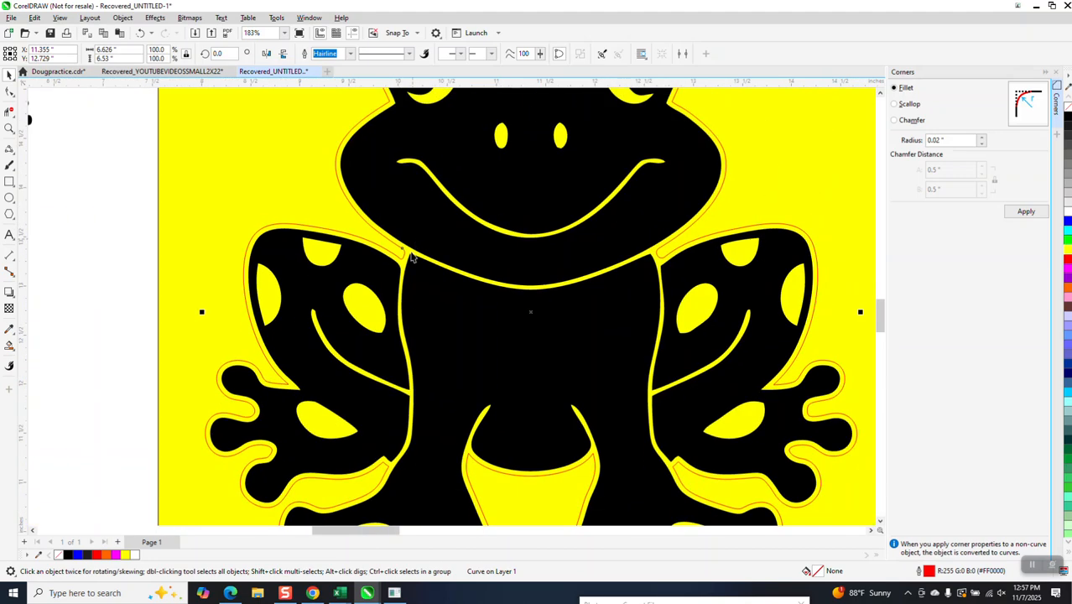
scroll(414, 308, down, 1)
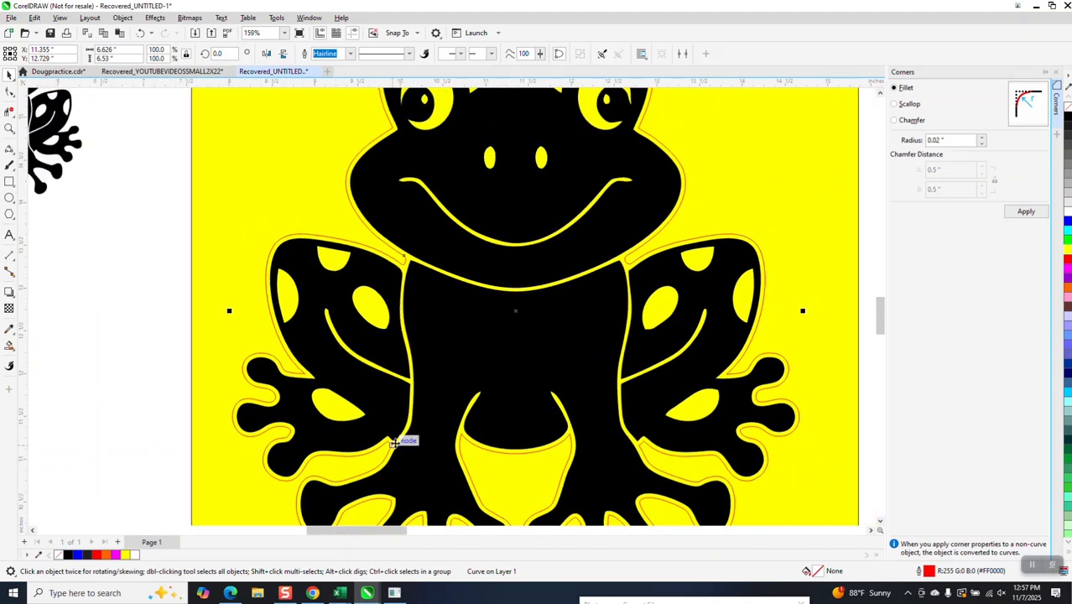
click(9, 129)
drag(337, 404, 450, 485)
click(10, 92)
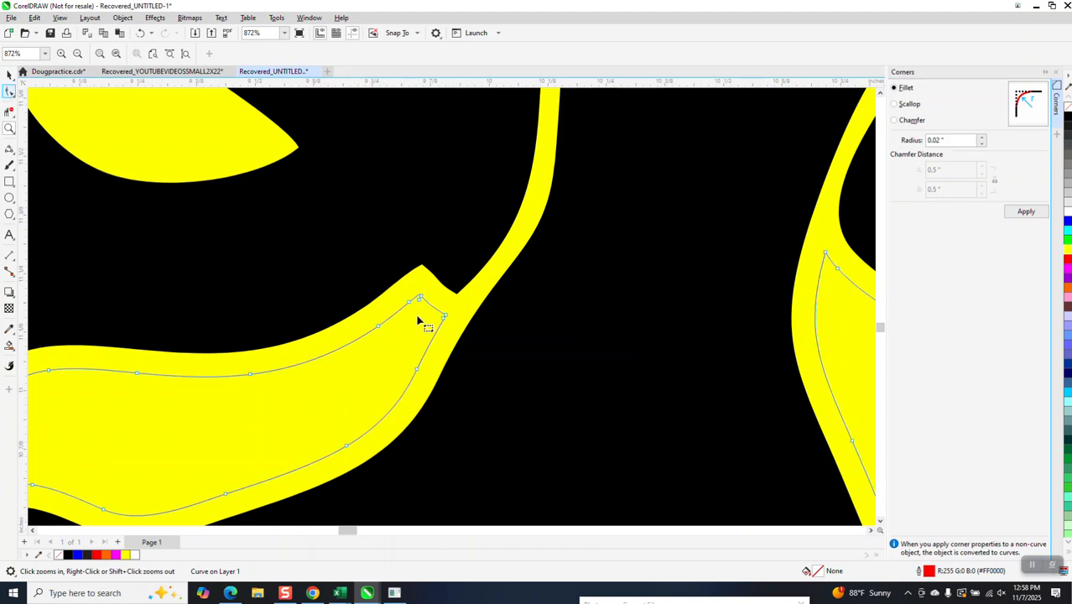
click(10, 130)
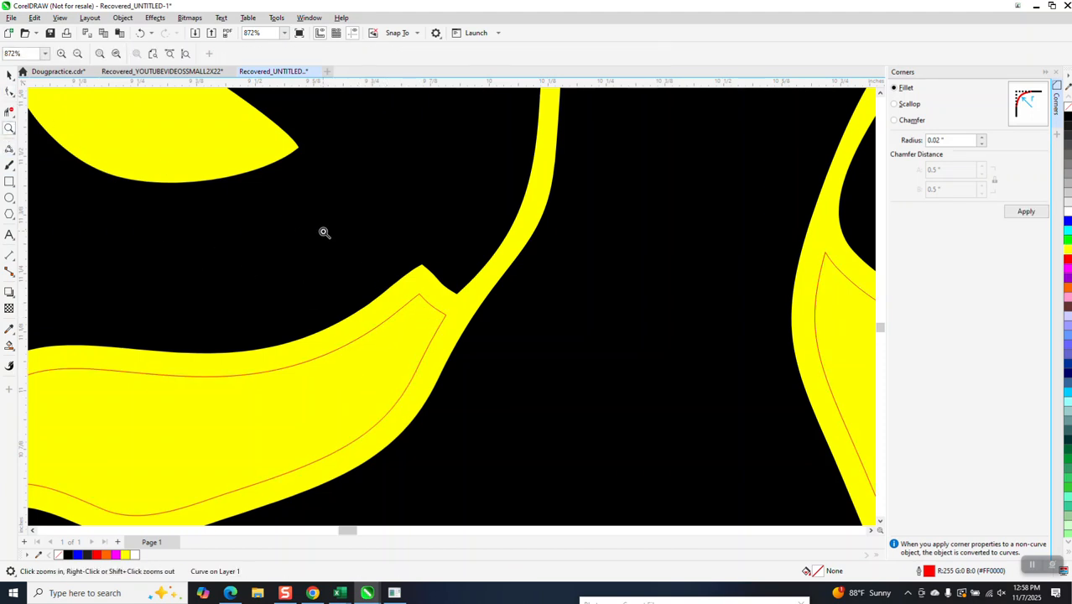
drag(361, 263, 552, 411)
click(10, 92)
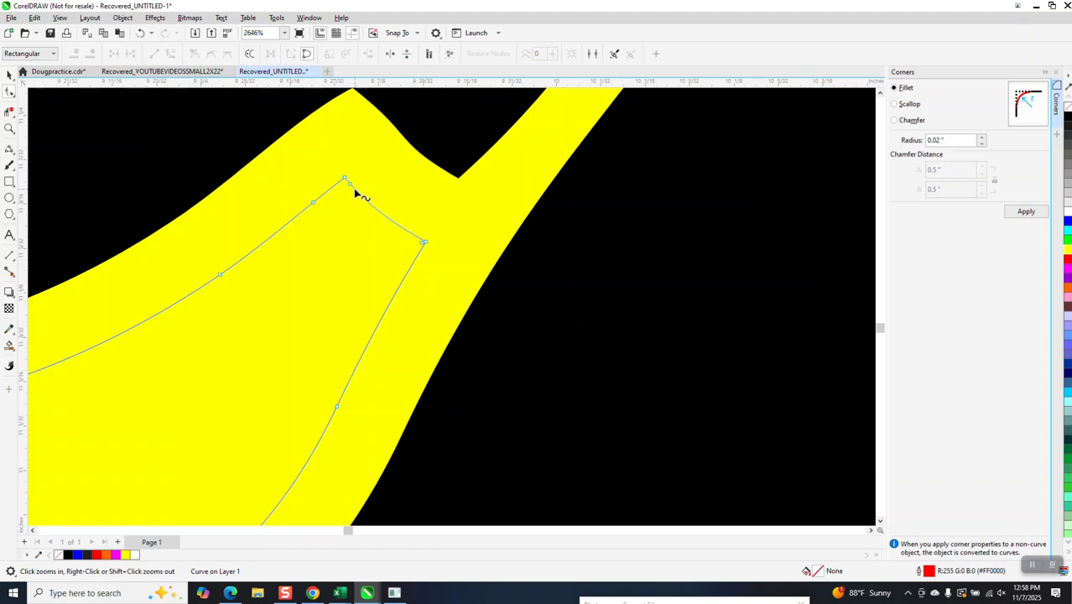
key(Delete)
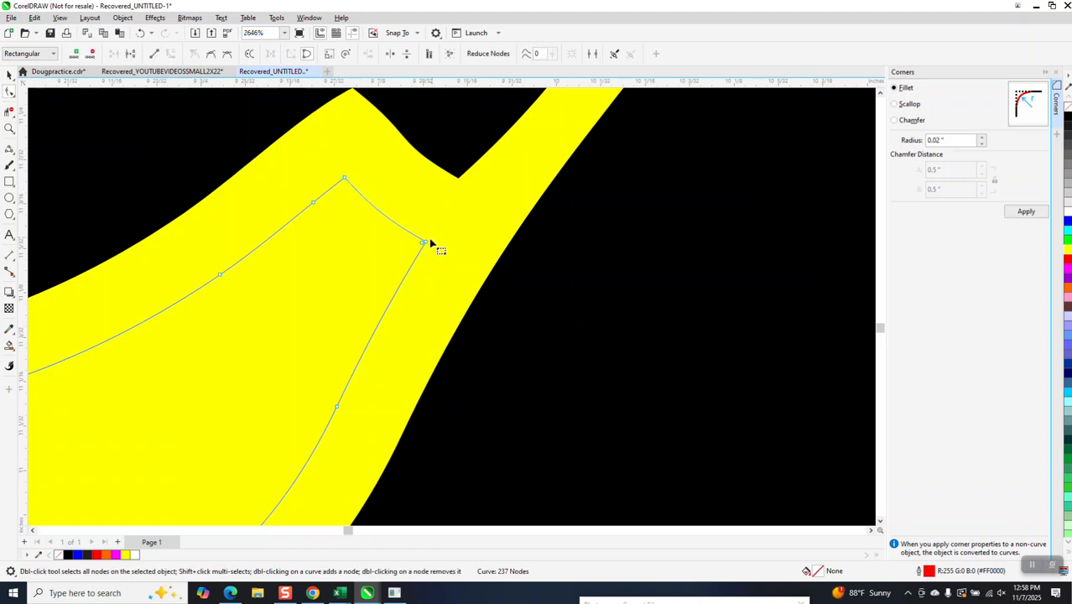
Delete the extra node and fillet both contour corners in the gap between the left back foot and front leg with a 0.02 inch radius
click(313, 202)
drag(319, 164, 450, 279)
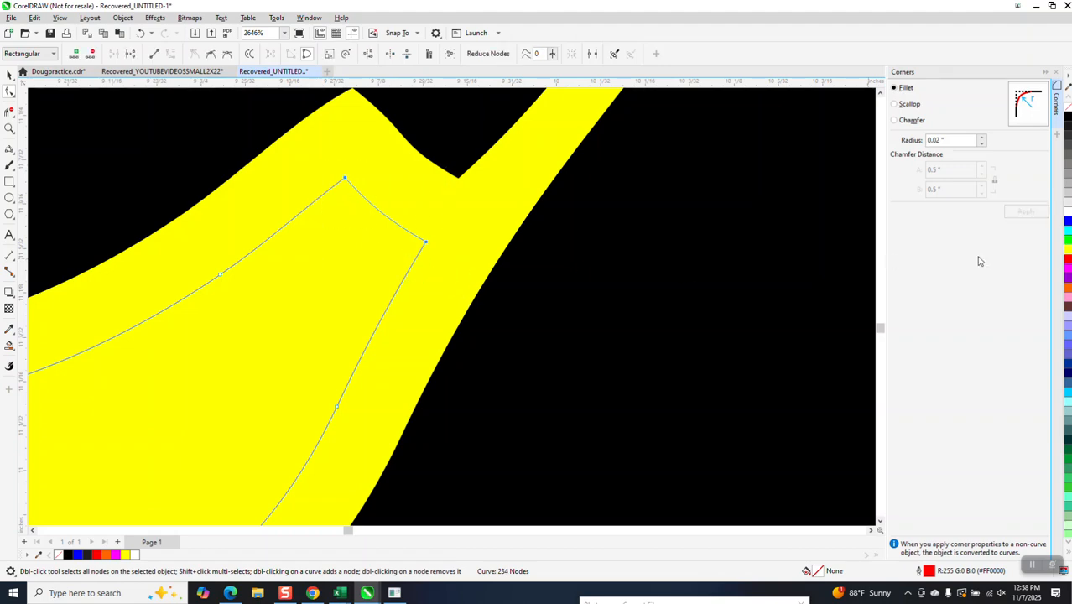
click(1026, 212)
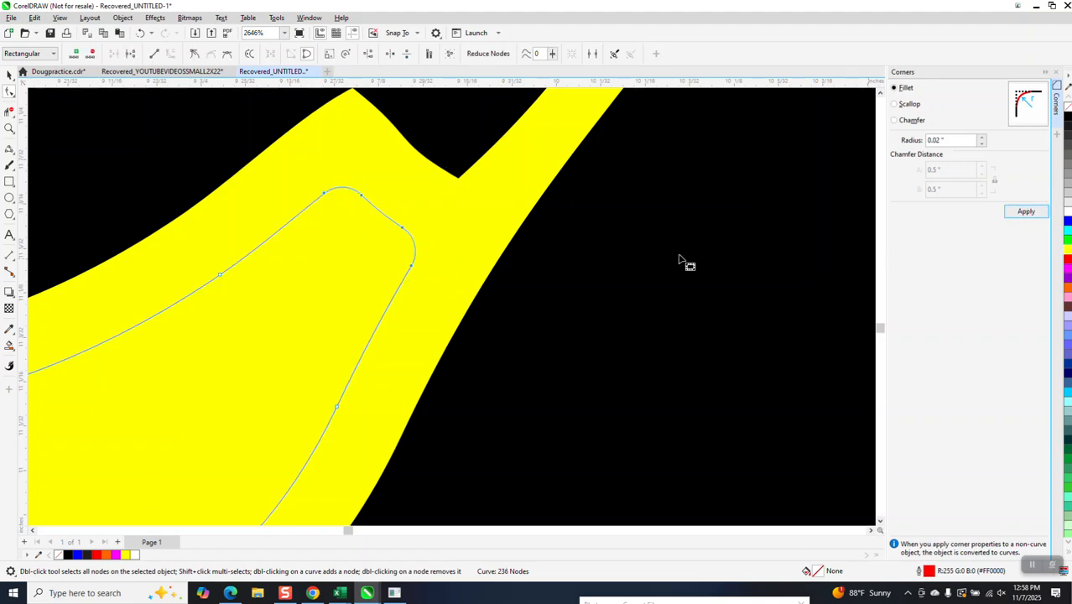
Remove the extra contour nodes in the gap between the right back foot and front leg, and fillet both corners there with a 0.02 inch radius
scroll(417, 295, down, 2)
scroll(278, 172, down, 6)
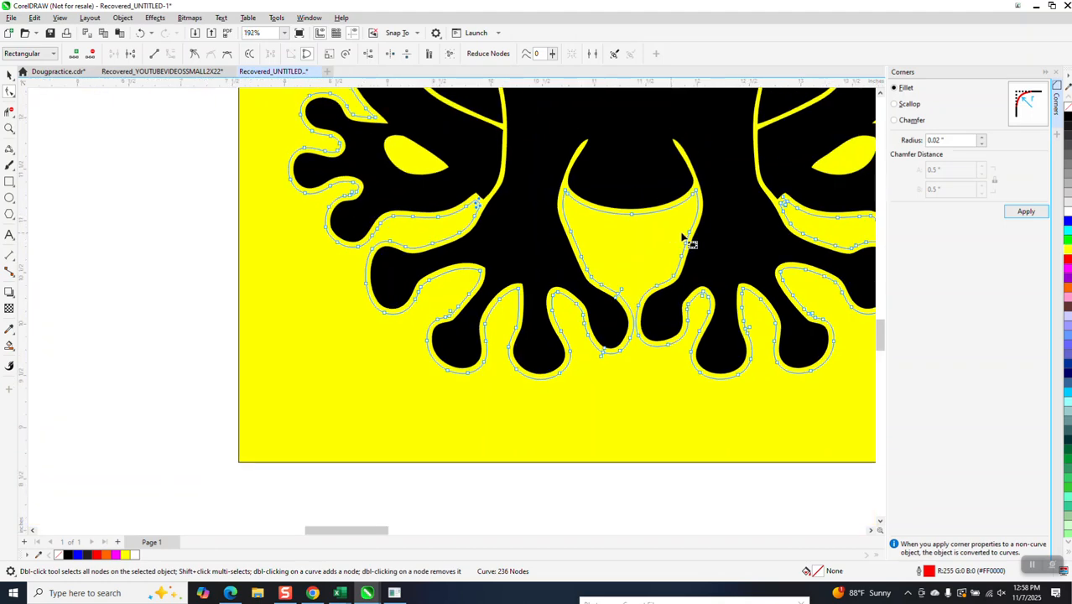
click(10, 128)
drag(767, 179, 830, 257)
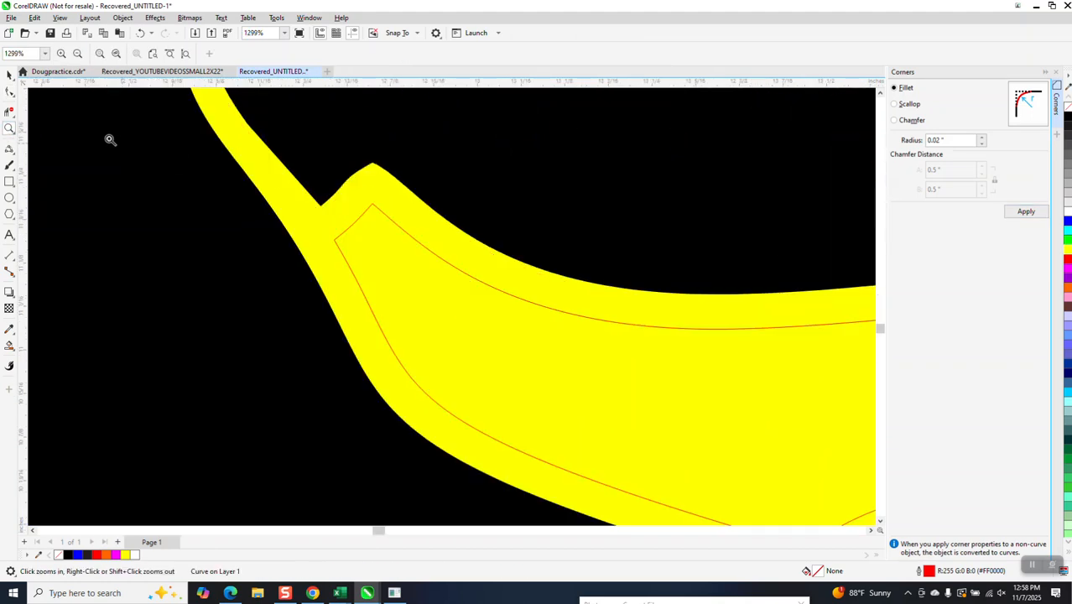
key(F10)
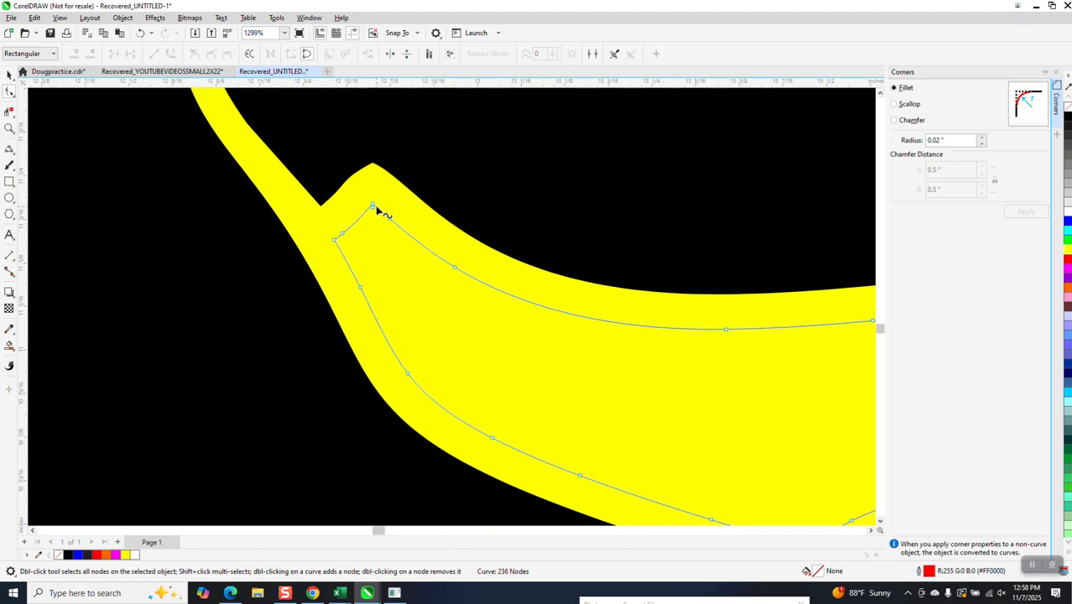
double_click(374, 211)
double_click(363, 215)
double_click(390, 220)
click(364, 289)
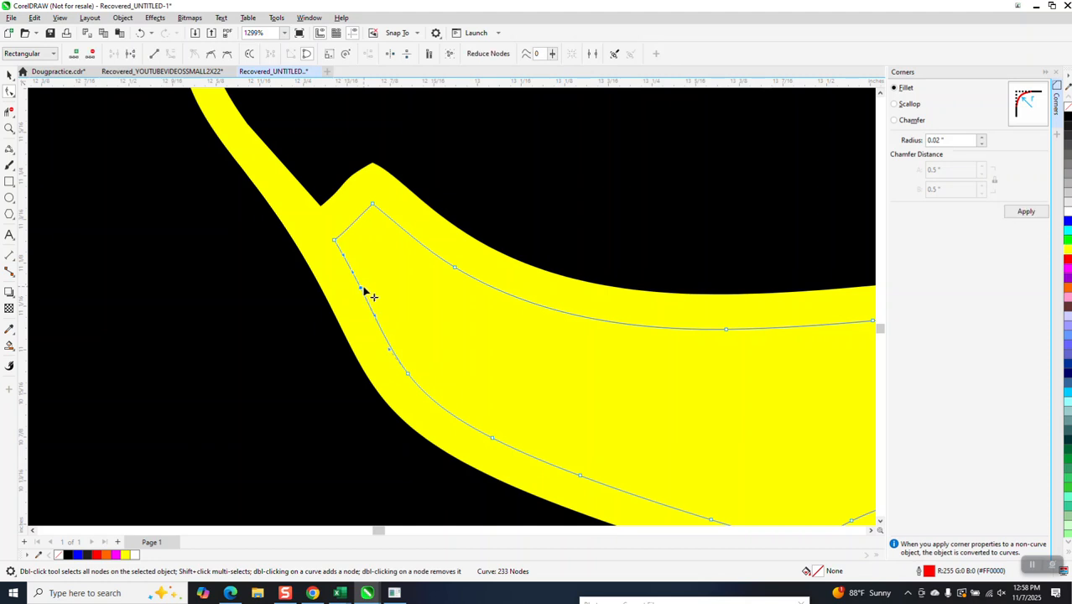
double_click(364, 289)
click(1025, 212)
Try to delete all three clustered contour nodes at the bend above the left front foot's innermost toe, and undo the deletion
scroll(547, 286, down, 6)
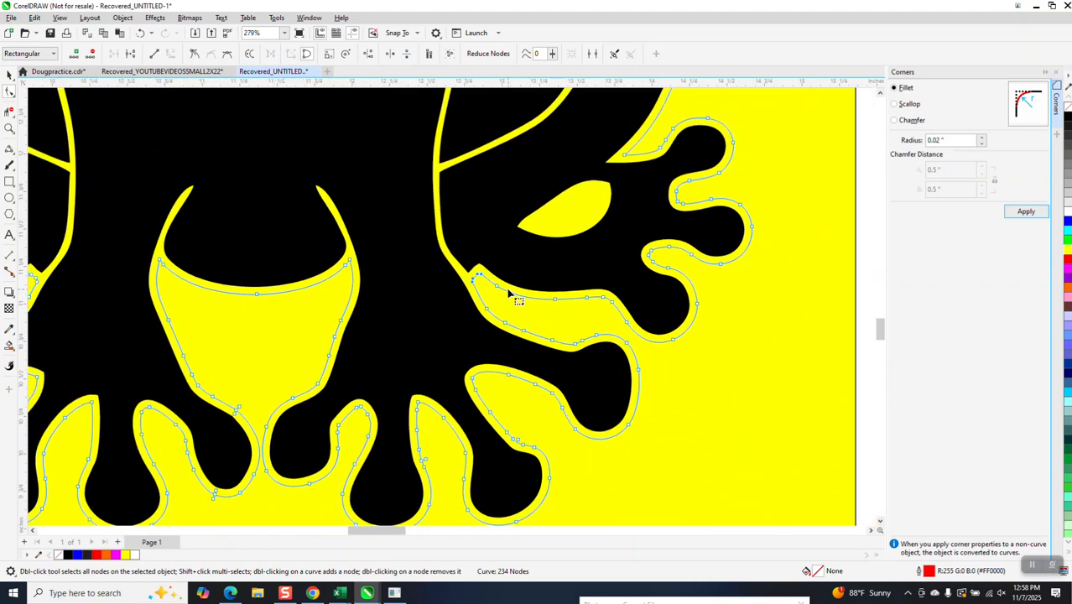
scroll(512, 298, down, 2)
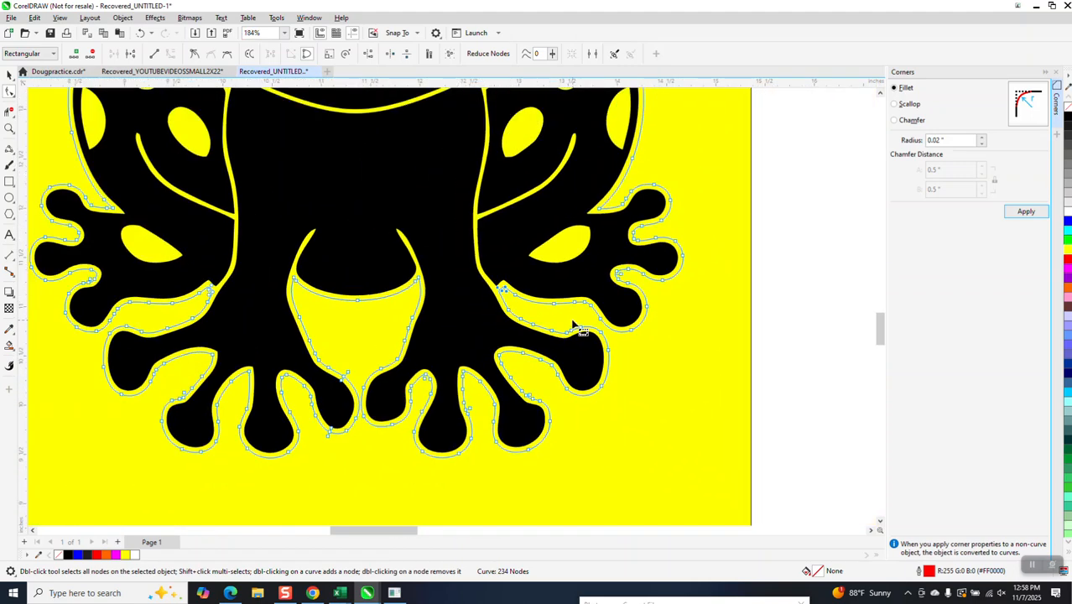
click(9, 129)
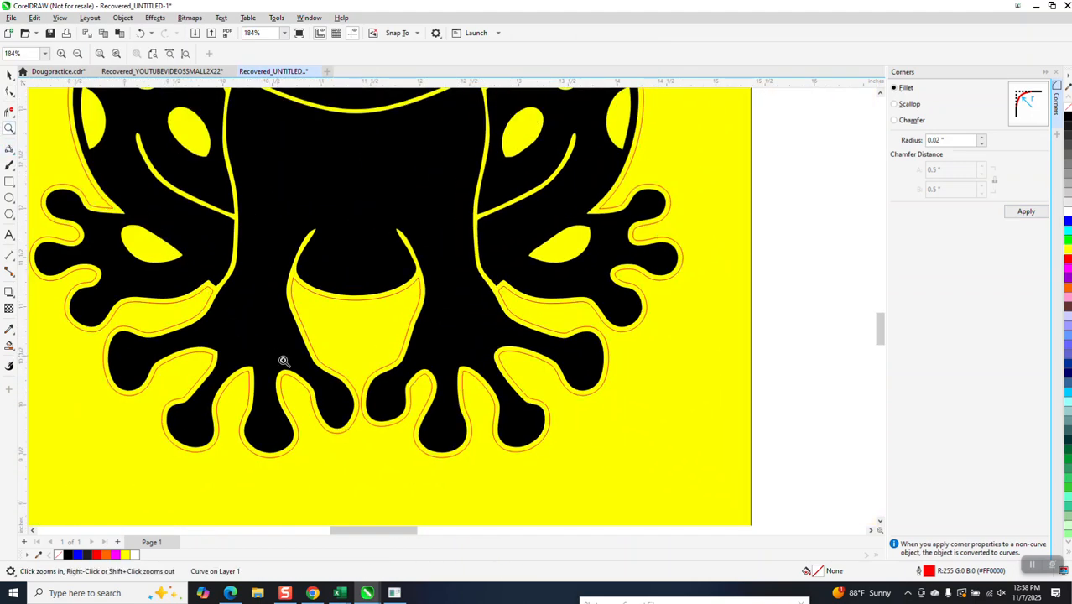
drag(284, 361, 391, 409)
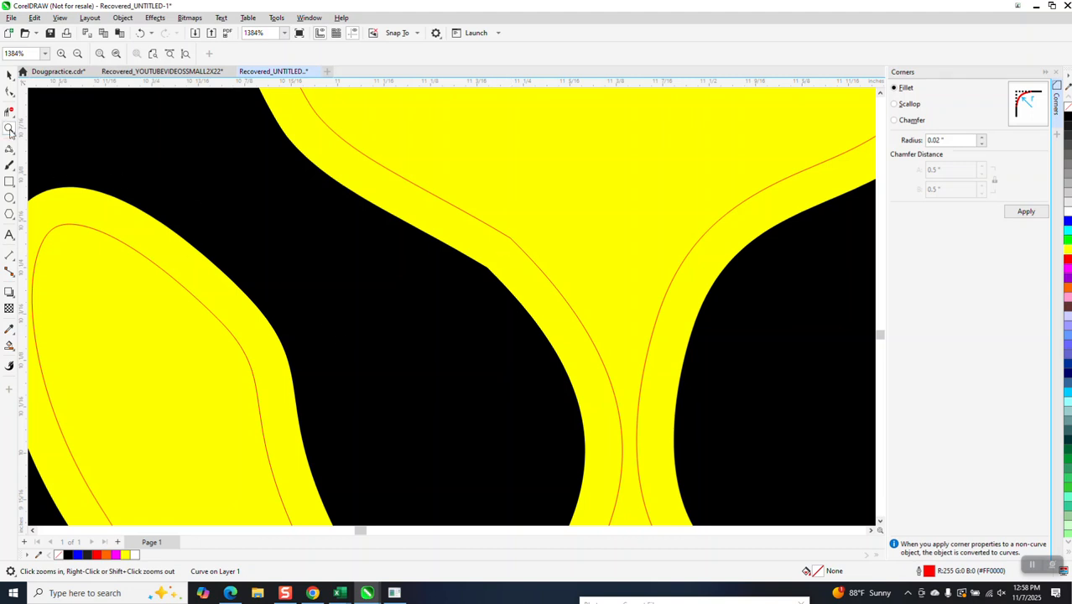
click(9, 93)
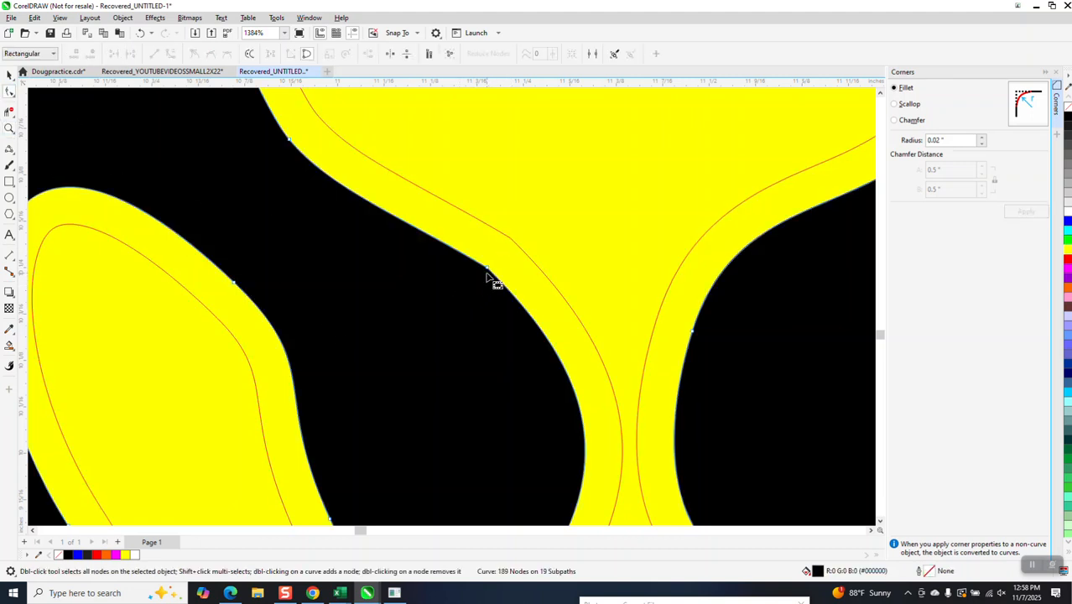
click(518, 247)
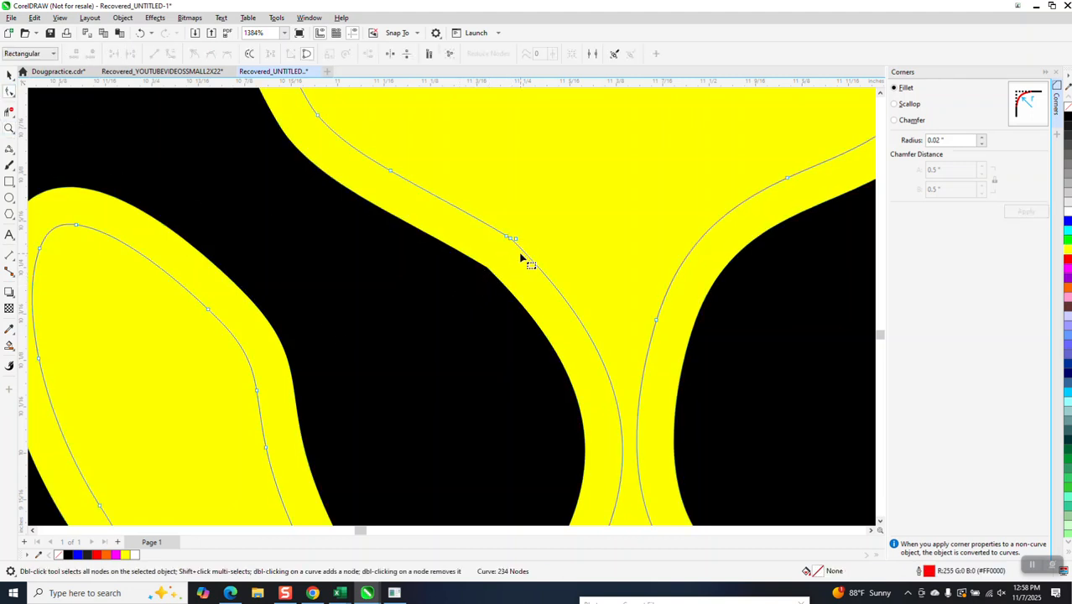
drag(535, 227, 489, 259)
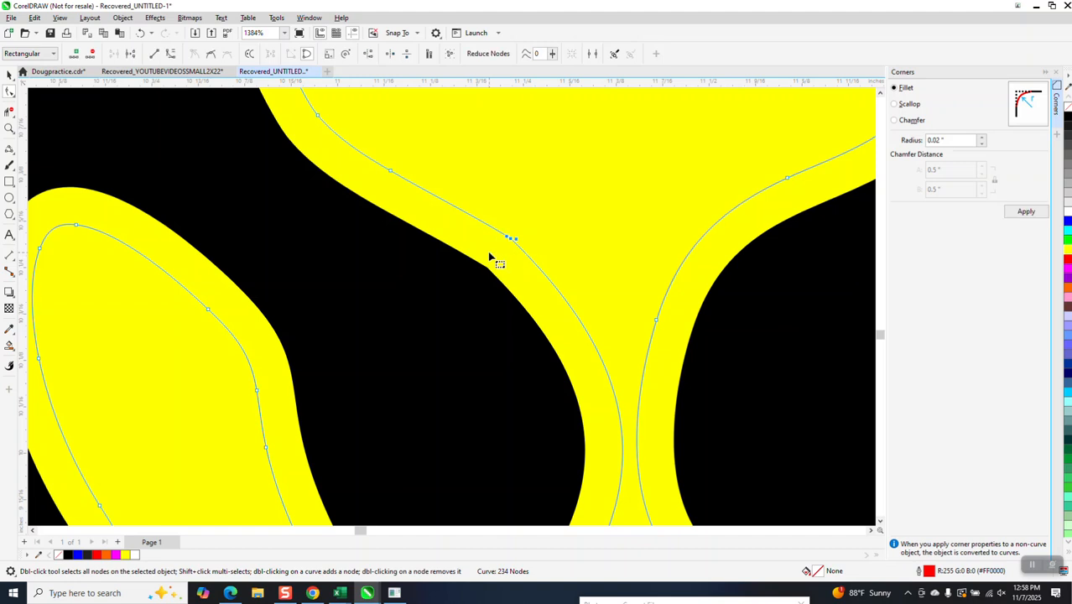
key(Delete)
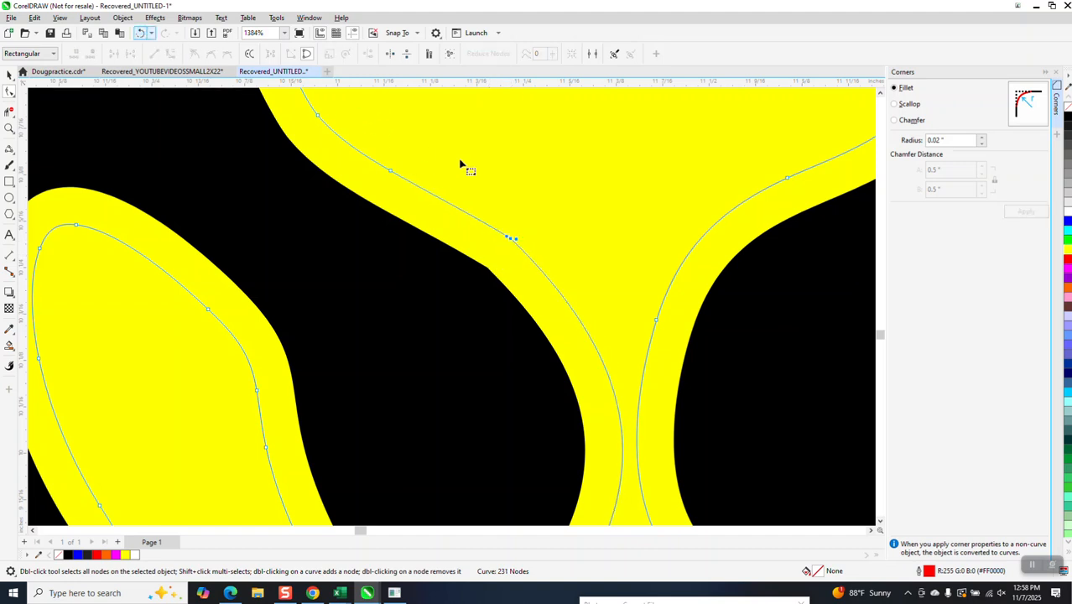
Delete only the two outer nodes of the cluster above the left front foot's innermost toe, keeping the corner node
click(497, 228)
click(519, 248)
key(Delete)
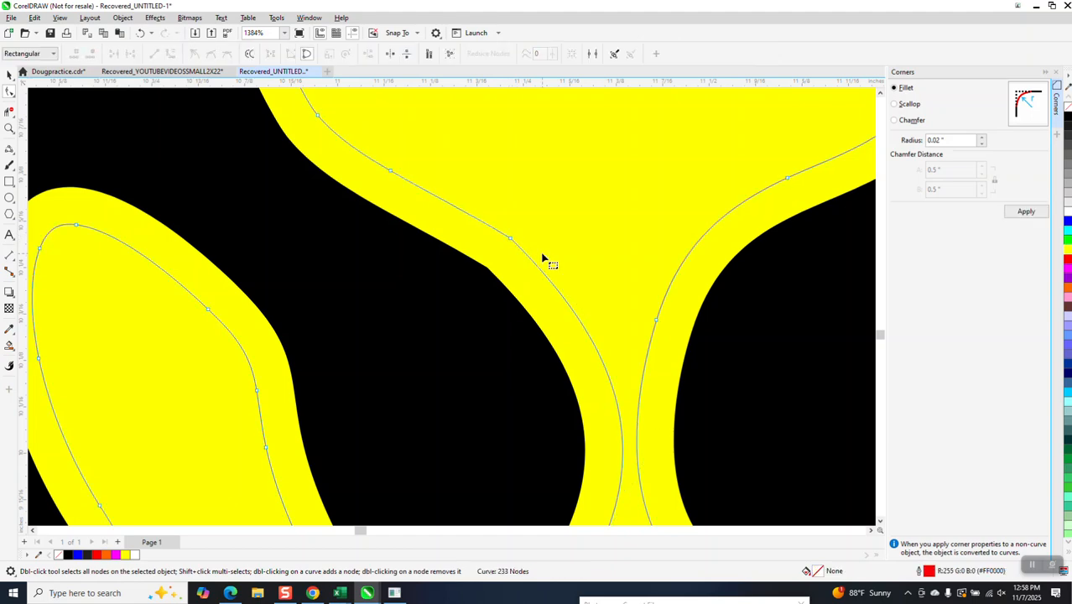
Delete the extra node beside the sharp contour corner between the left back leg and its upper toe, and fillet that corner with a 0.02 inch radius
scroll(542, 257, down, 3)
scroll(541, 256, down, 8)
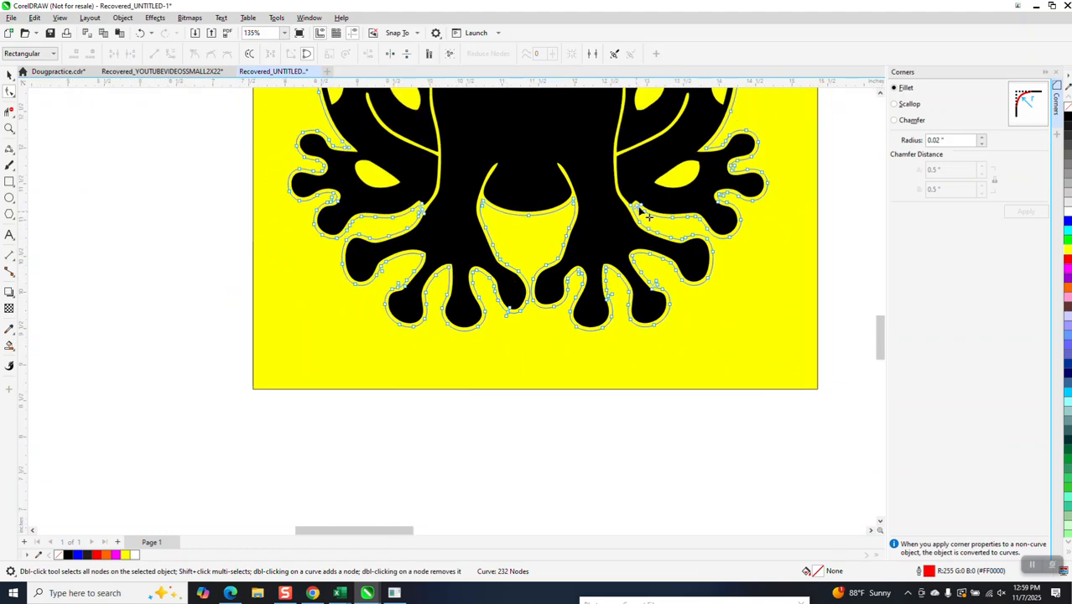
click(9, 128)
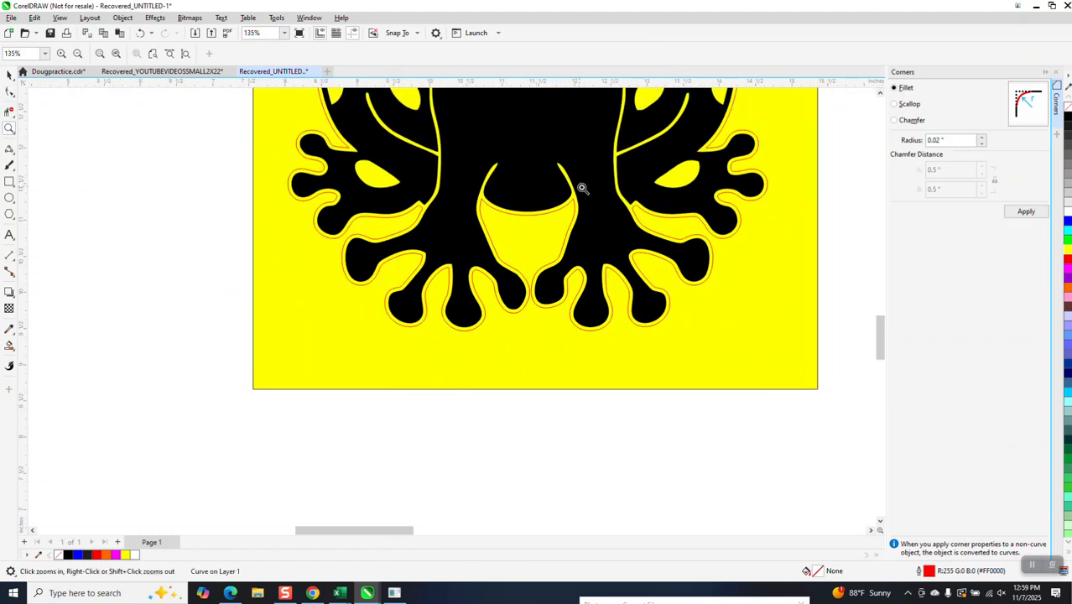
drag(615, 195, 670, 256)
scroll(647, 262, down, 3)
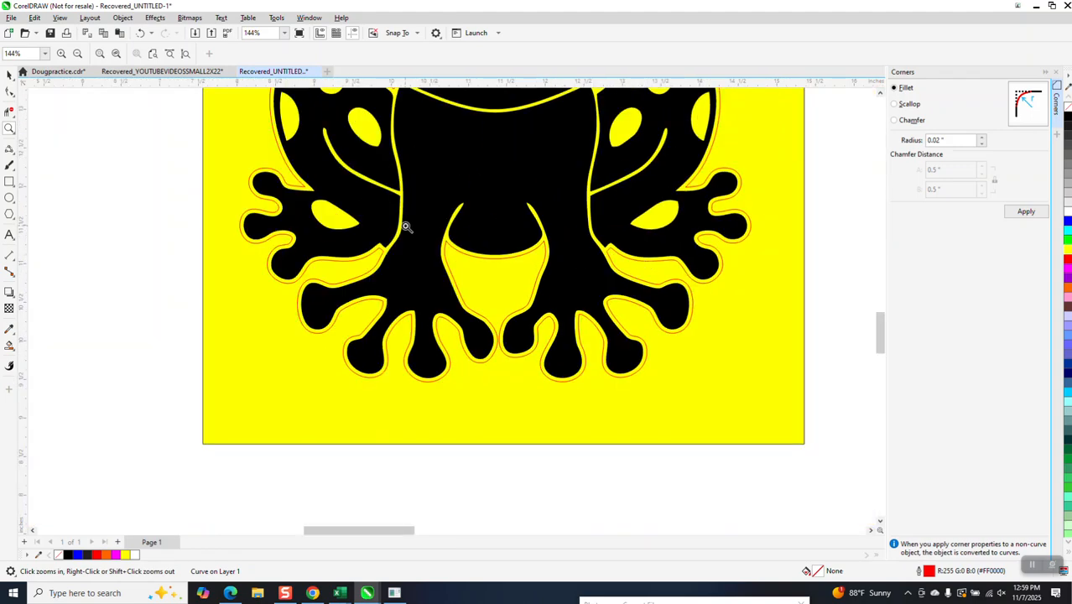
scroll(406, 227, down, 1)
drag(297, 175, 338, 221)
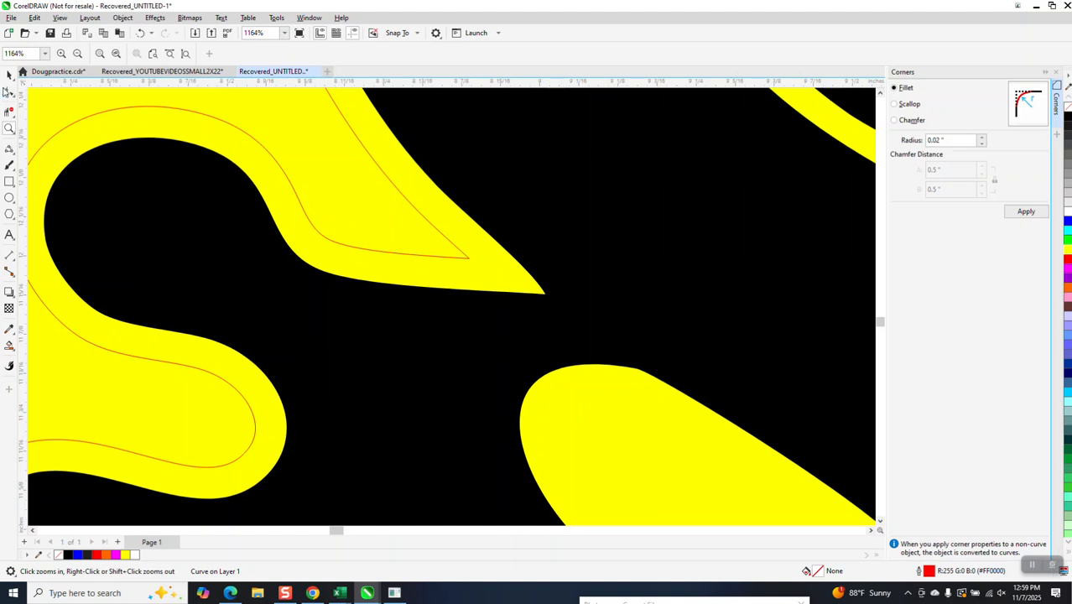
click(9, 92)
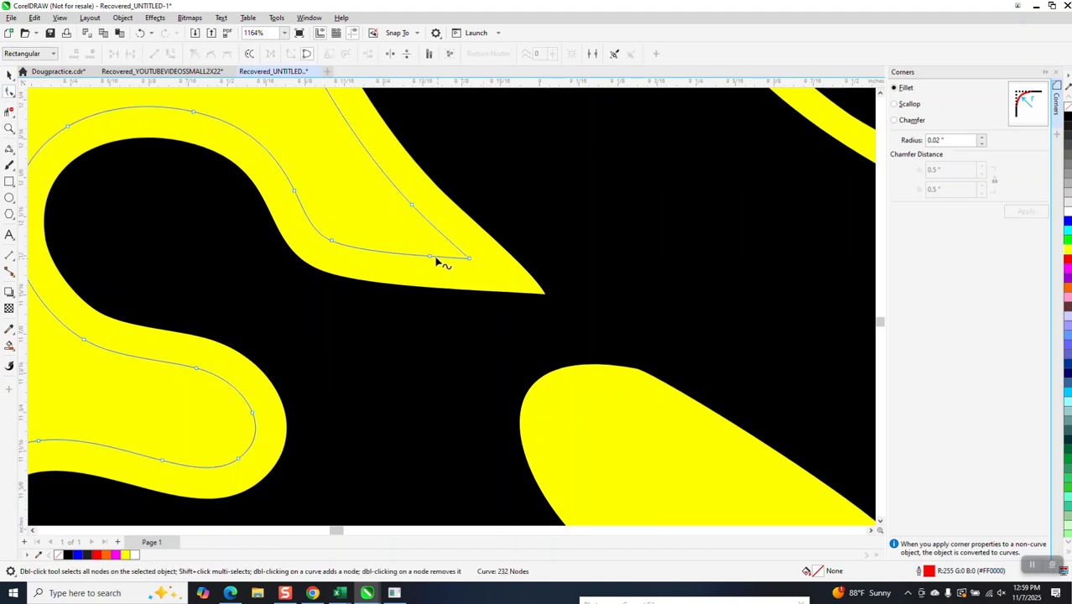
double_click(430, 257)
drag(485, 254, 459, 282)
click(1025, 213)
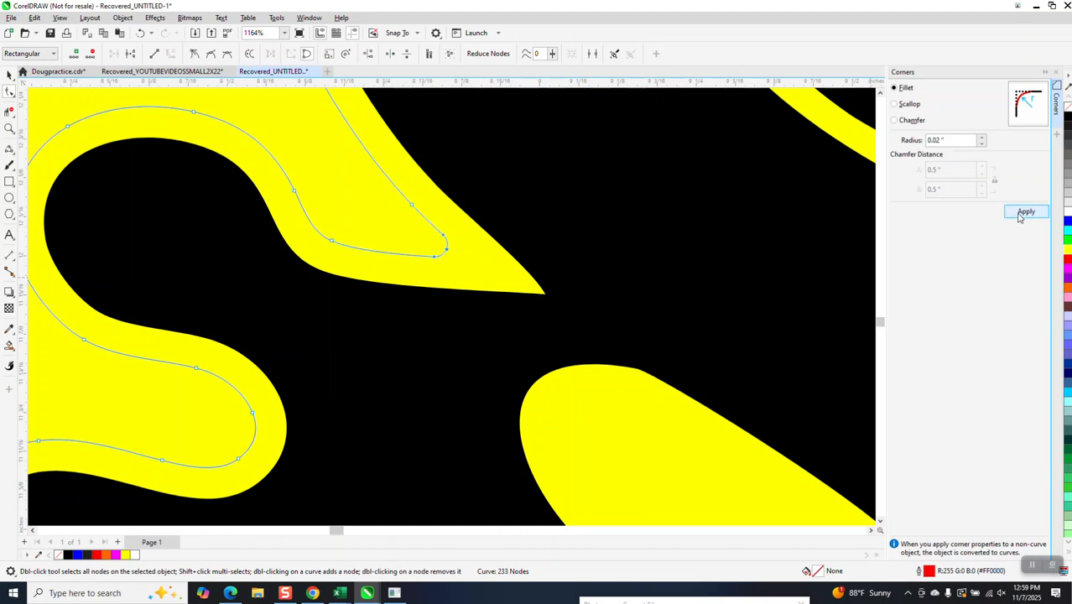
Fillet the sharp contour corner between the right back leg and its upper toe with a 0.02 inch radius
scroll(425, 283, down, 1)
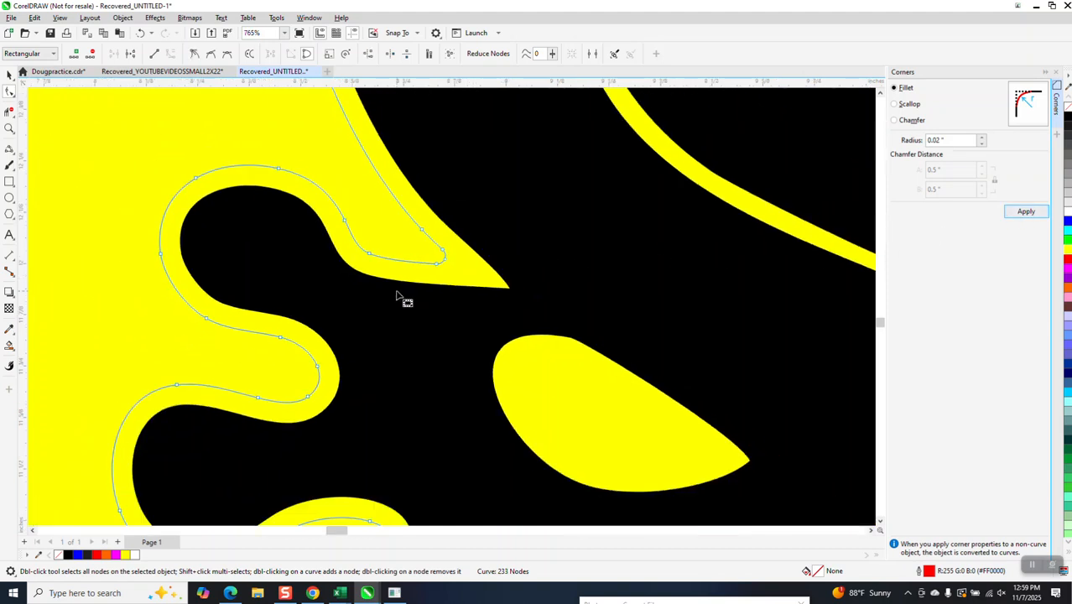
click(402, 300)
scroll(162, 269, down, 4)
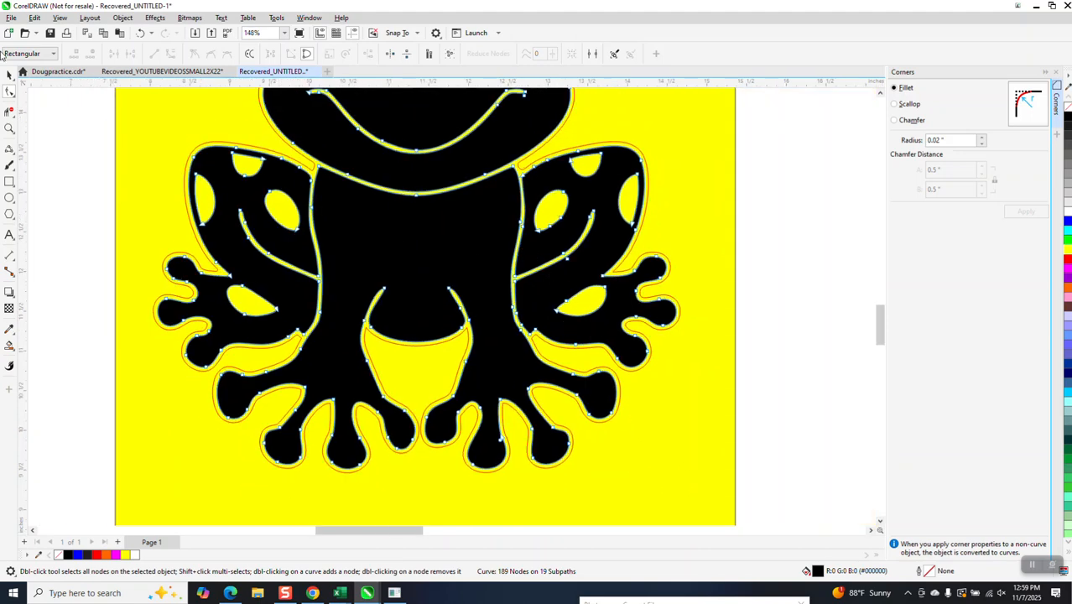
click(9, 127)
drag(543, 237, 709, 363)
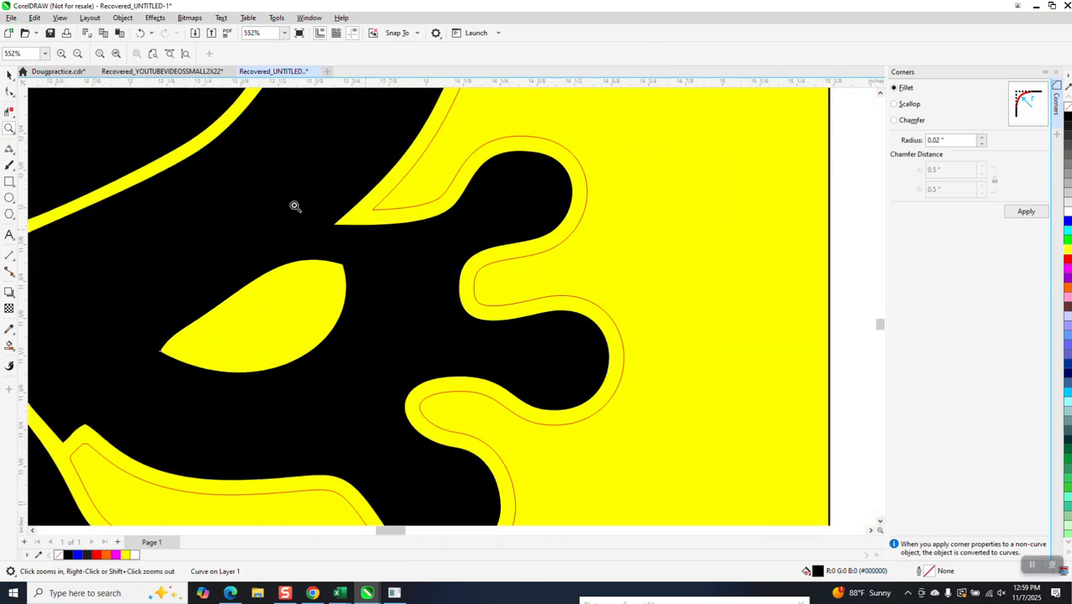
click(9, 90)
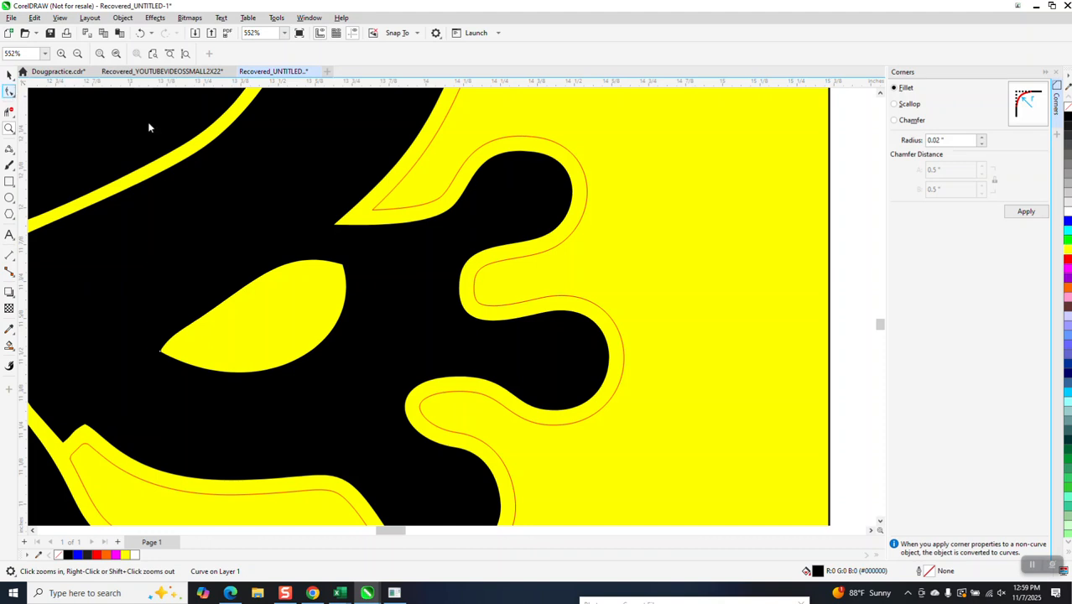
click(378, 211)
click(378, 211)
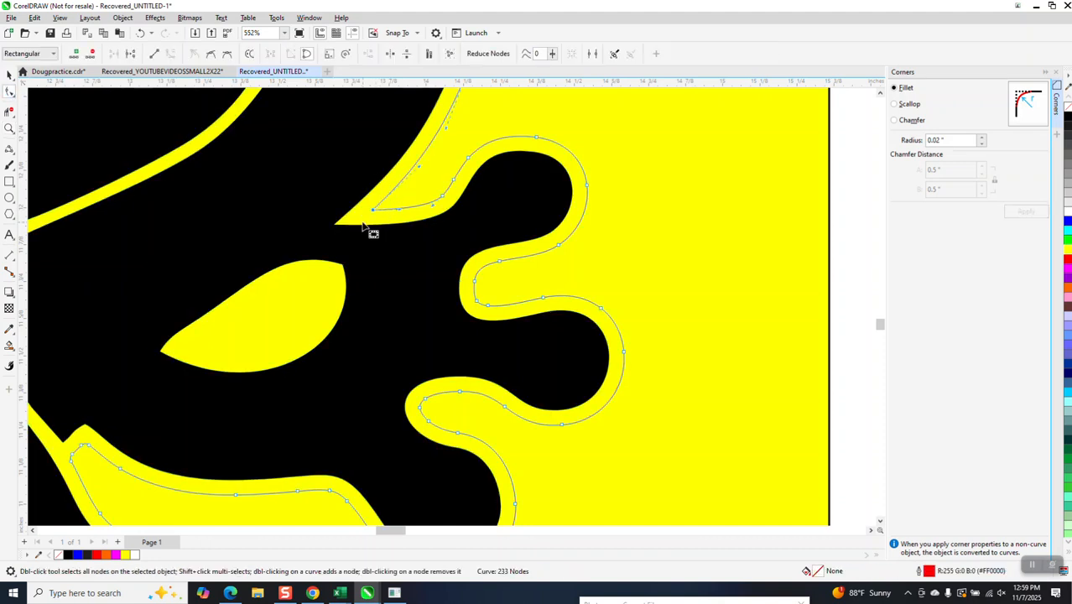
click(1026, 211)
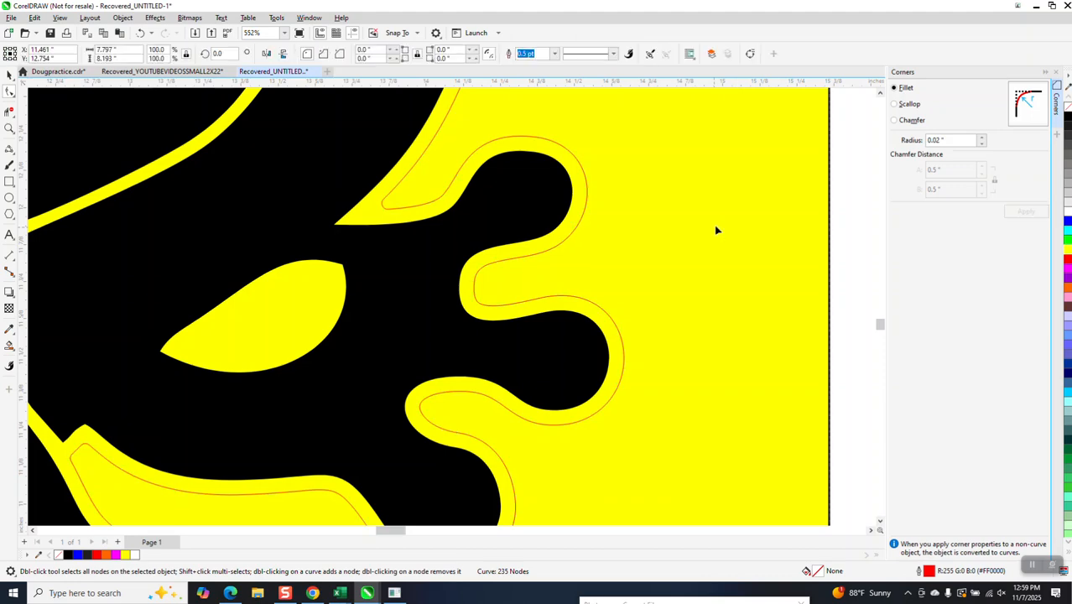
scroll(714, 237, down, 3)
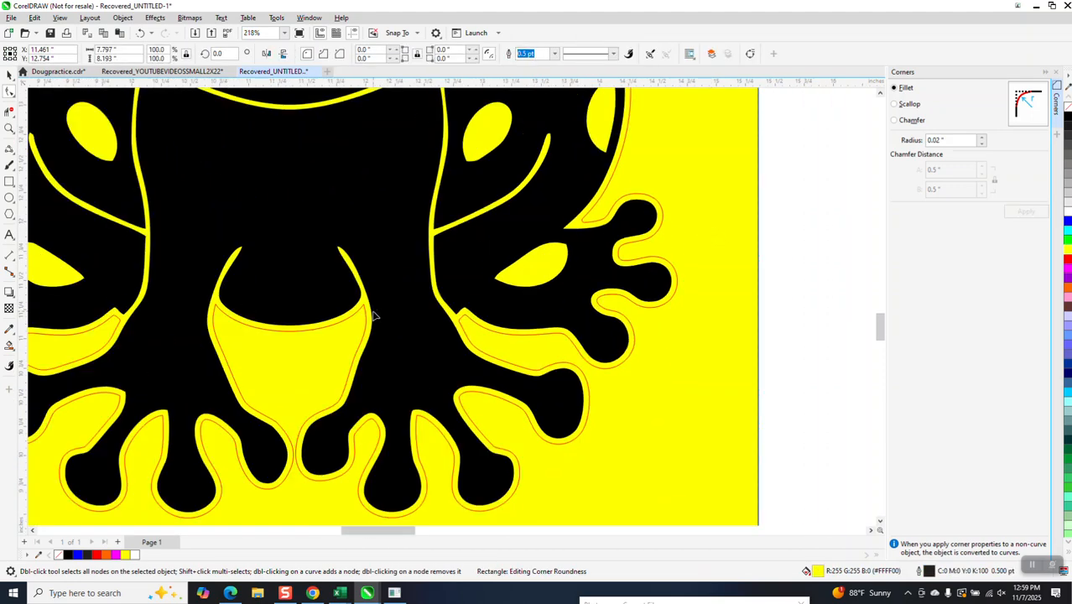
scroll(367, 323, down, 1)
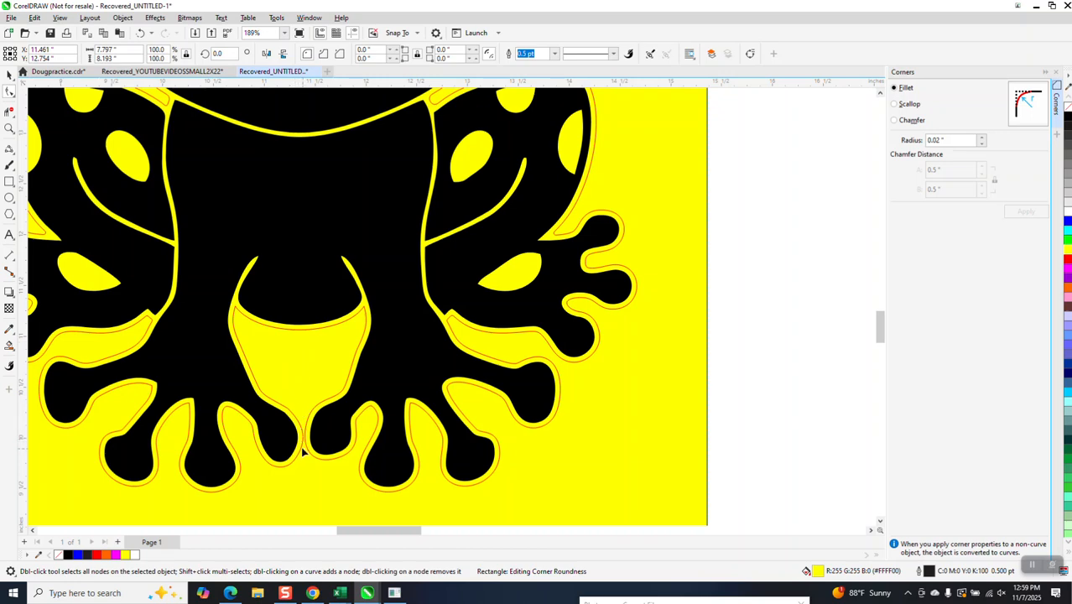
scroll(312, 340, down, 5)
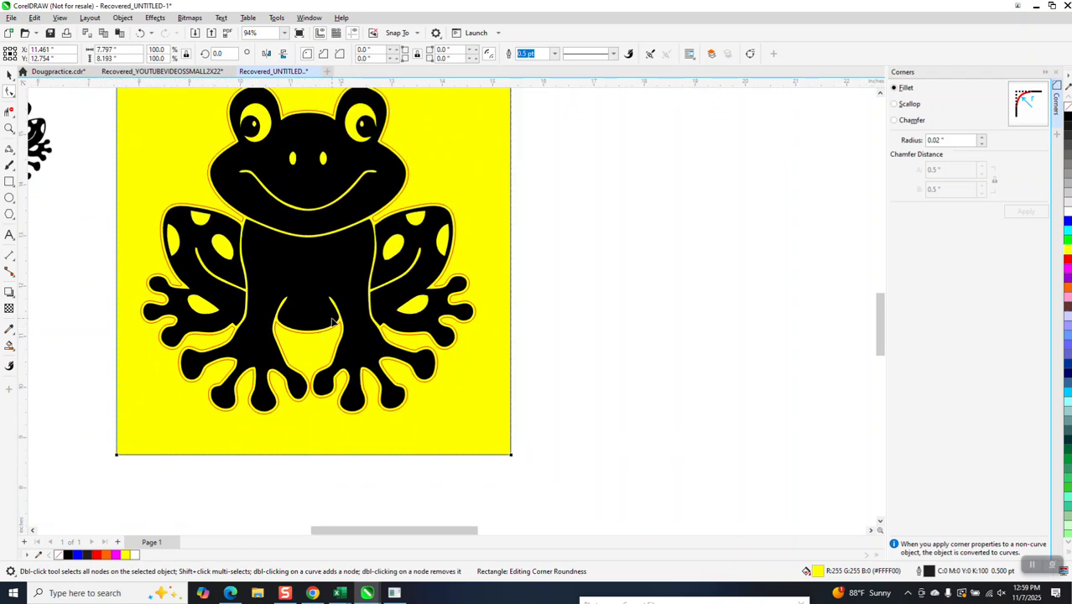